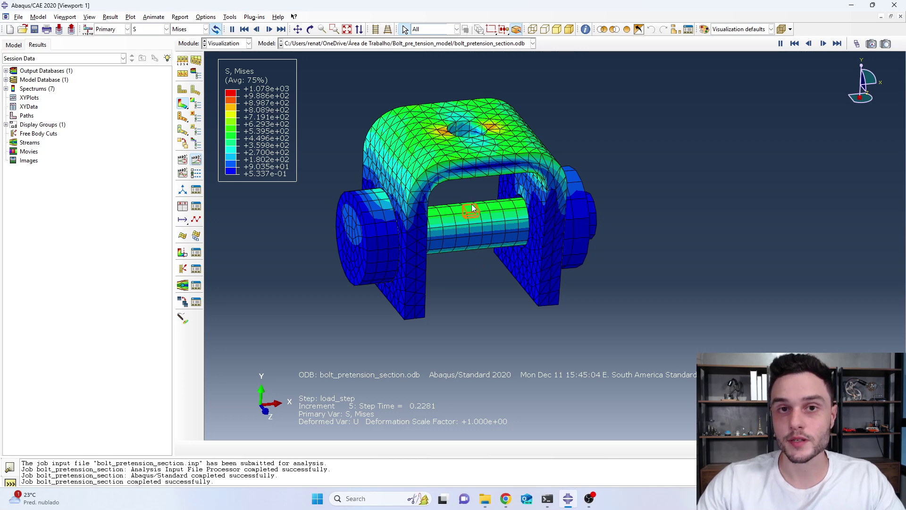
Switch to Chrome and review the bolt pre-tension article's introduction and its first technique, the pre-tension section.
left_click(505, 498)
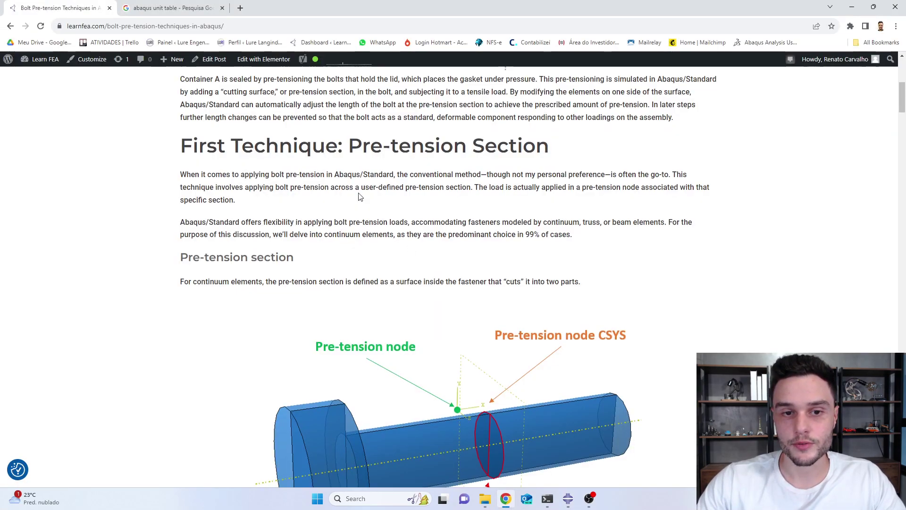
scroll(399, 234, "down", 15)
scroll(404, 236, "down", 6)
scroll(404, 236, "up", 20)
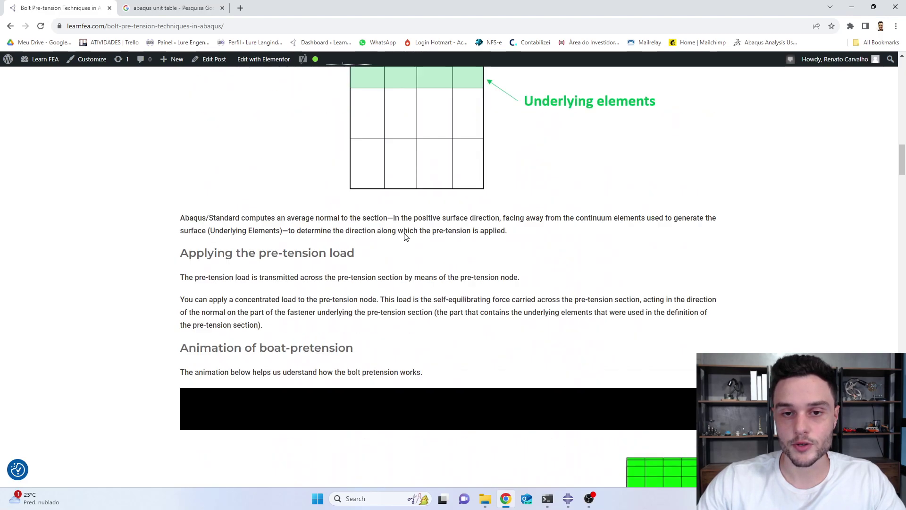
scroll(404, 236, "up", 2)
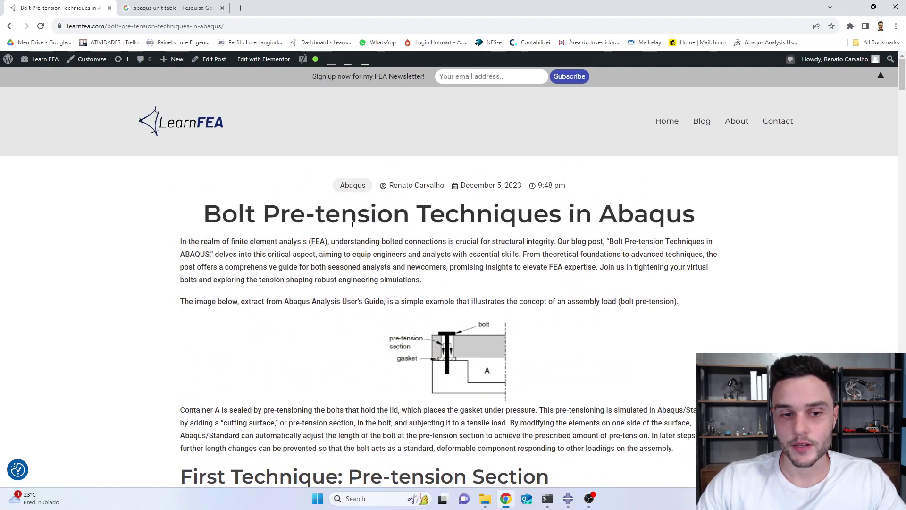
left_click_drag(204, 216, 696, 215)
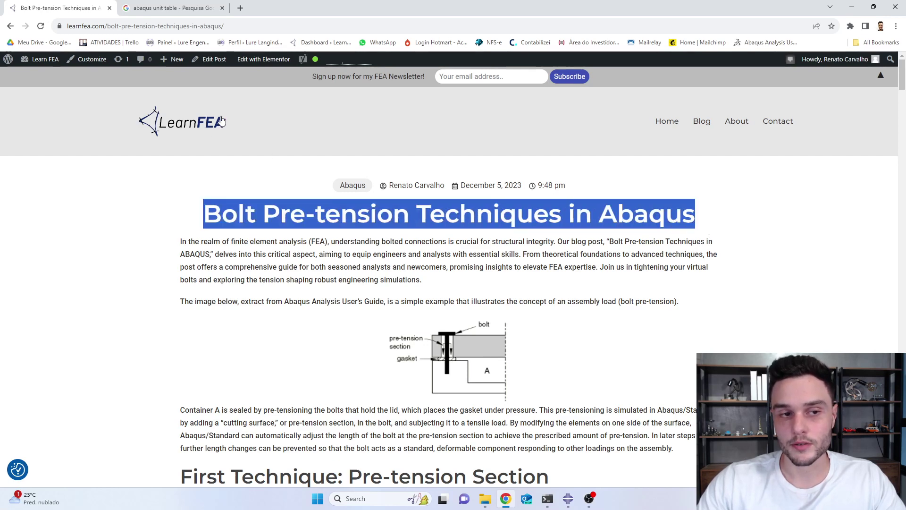
scroll(500, 236, "down", 6)
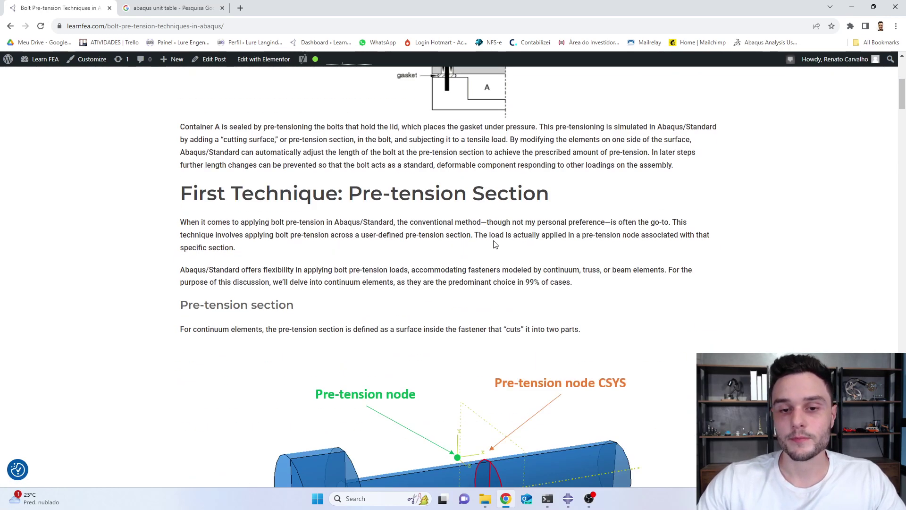
left_click_drag(550, 194, 178, 193)
scroll(470, 221, "down", 2)
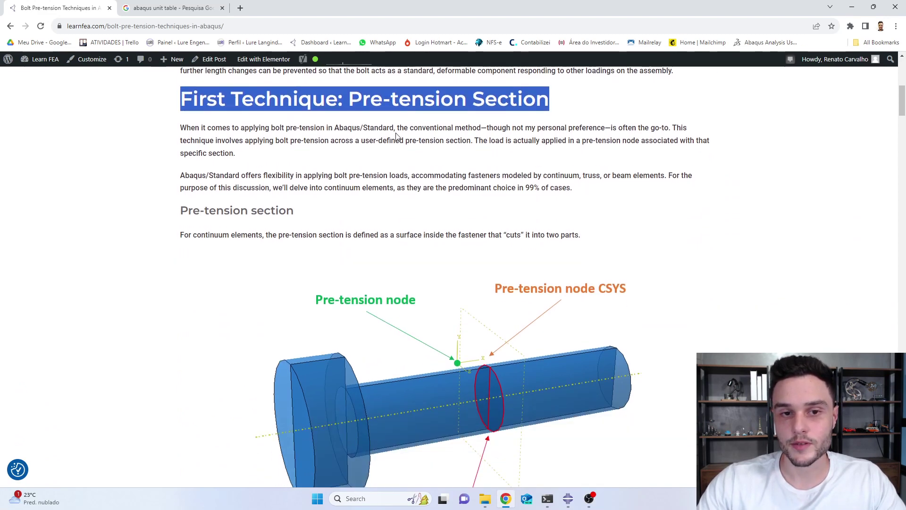
scroll(530, 297, "down", 7)
scroll(479, 264, "down", 15)
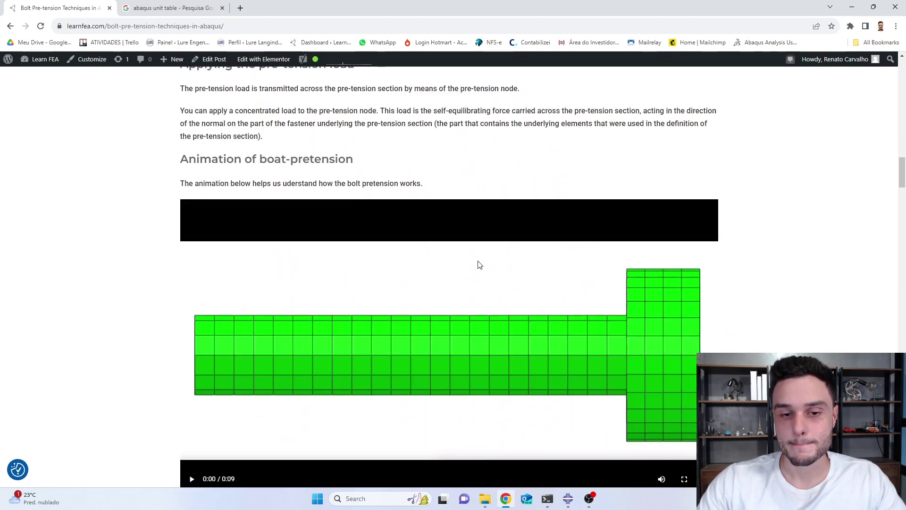
scroll(424, 259, "down", 2)
scroll(424, 259, "up", 2)
scroll(424, 259, "down", 2)
Read the Translator Connector technique's instructions on the nut coupling, the bolt coupling and the position of their reference nodes.
left_click_drag(216, 208, 603, 214)
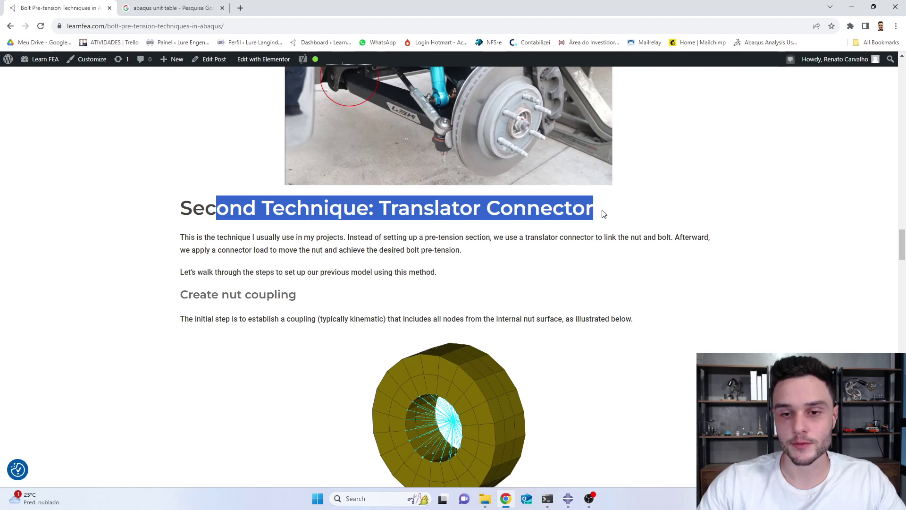
scroll(557, 253, "down", 2)
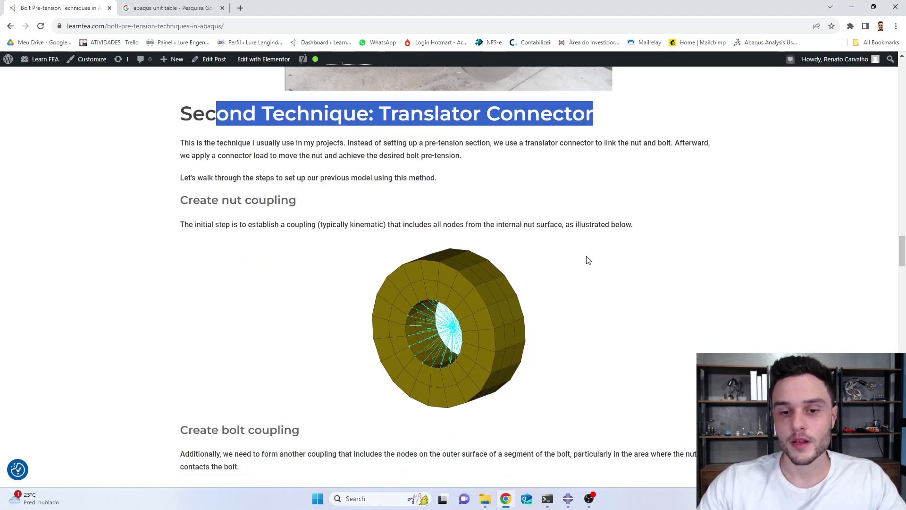
scroll(586, 259, "down", 1)
left_click_drag(192, 153, 295, 178)
scroll(431, 291, "down", 5)
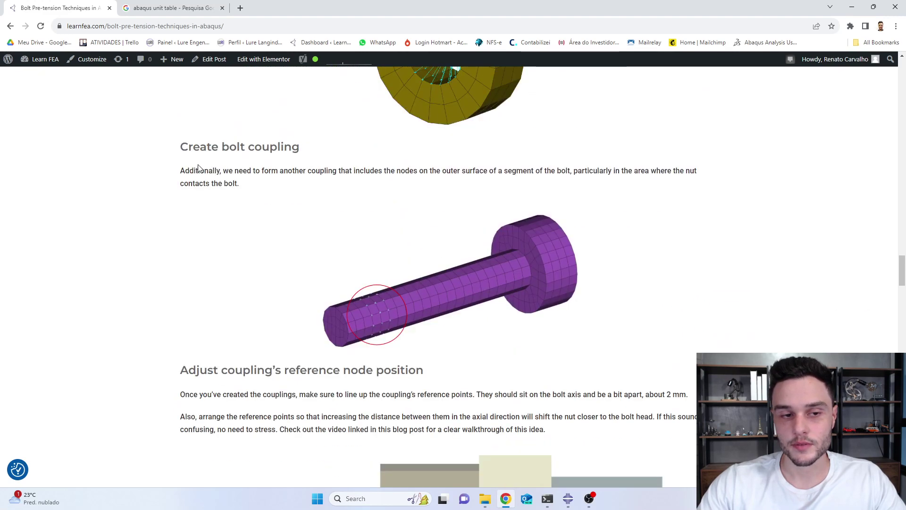
left_click_drag(203, 146, 320, 160)
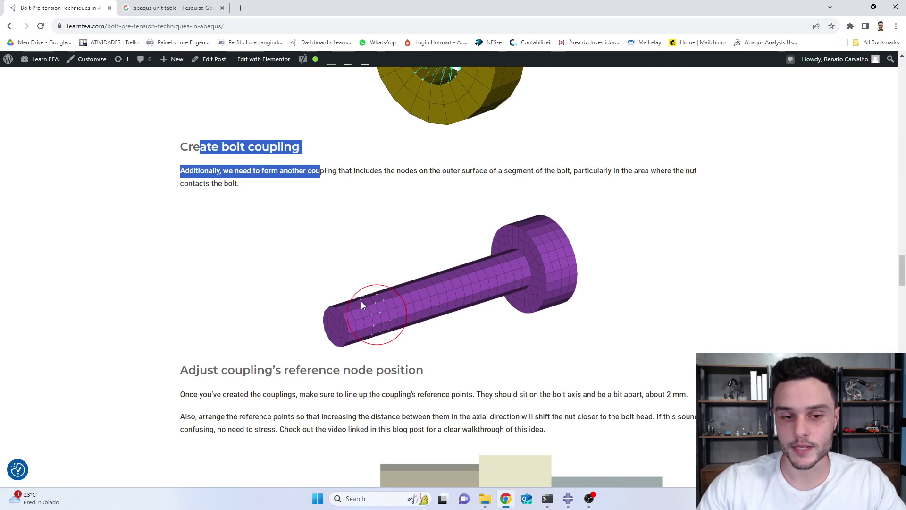
scroll(255, 240, "down", 5)
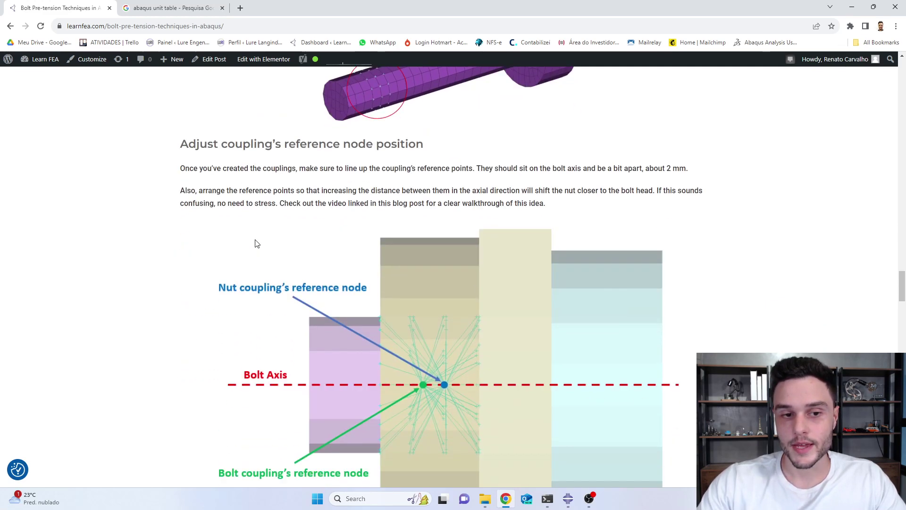
left_click_drag(219, 136, 427, 142)
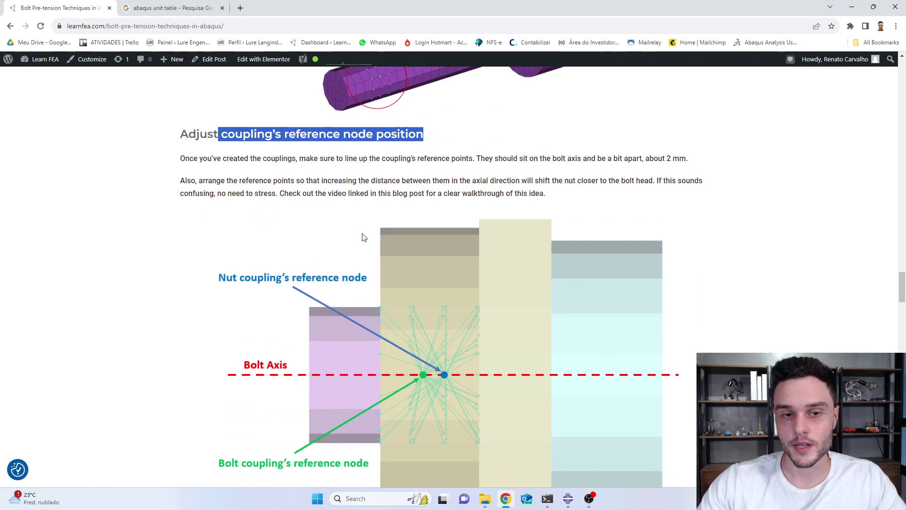
scroll(359, 264, "down", 2)
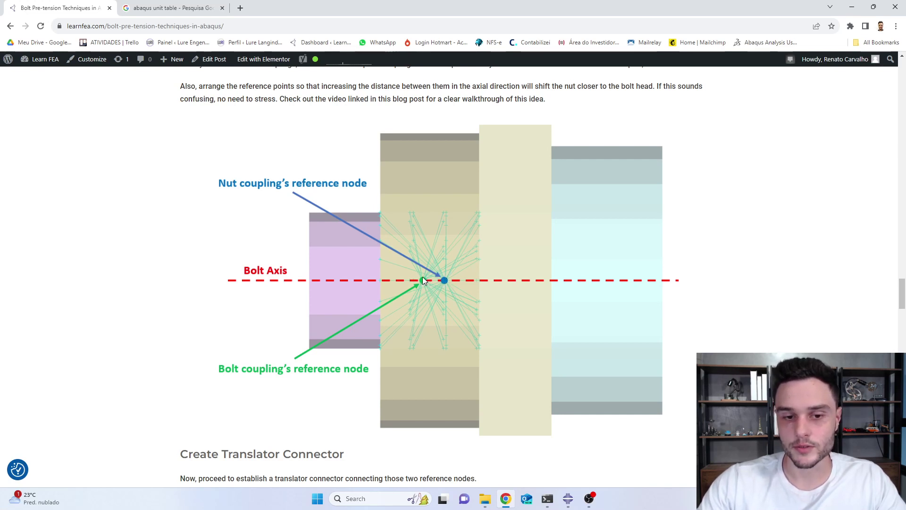
scroll(424, 291, "down", 2)
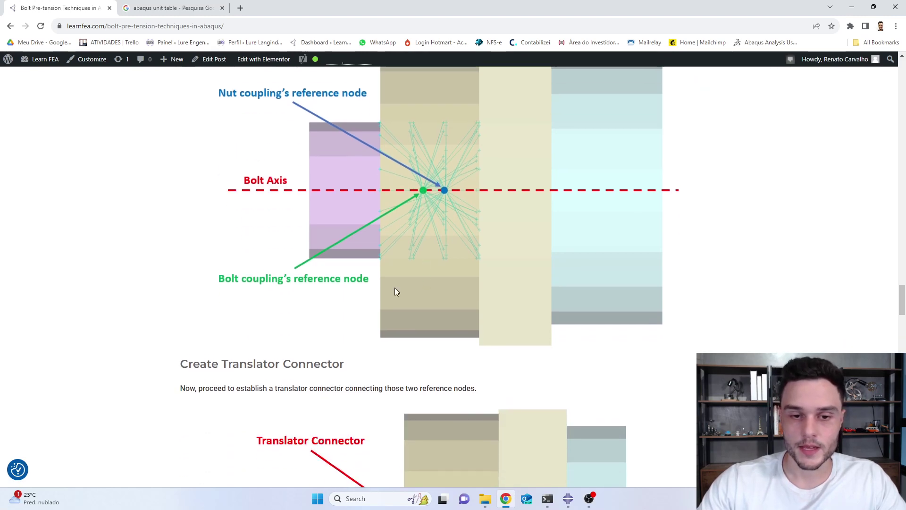
scroll(436, 250, "up", 4)
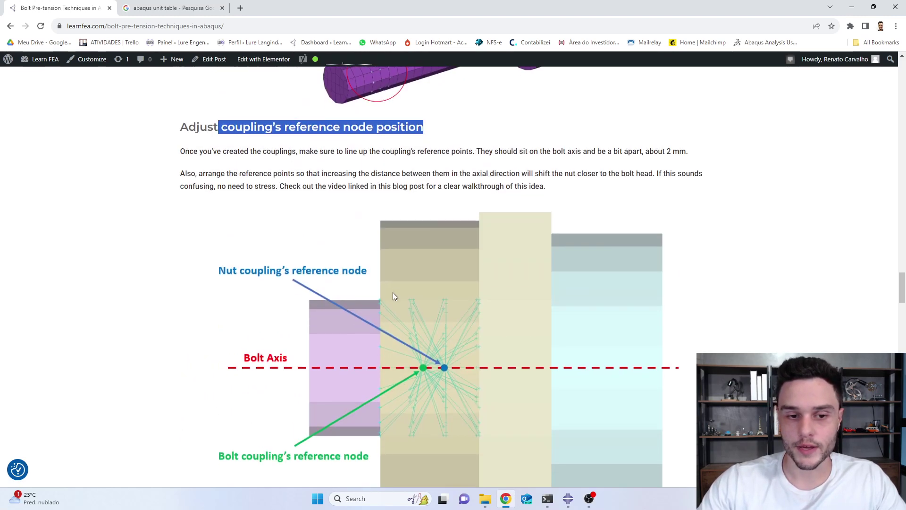
scroll(518, 220, "down", 6)
scroll(434, 268, "down", 2)
Review the article's sections on creating the translator connector and applying the connector load, and play the load animation.
left_click_drag(200, 173, 386, 178)
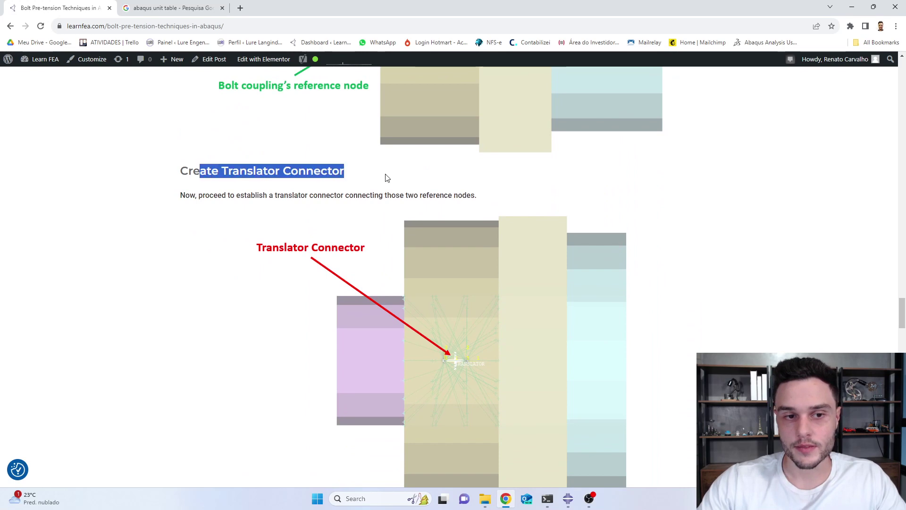
scroll(311, 214, "down", 2)
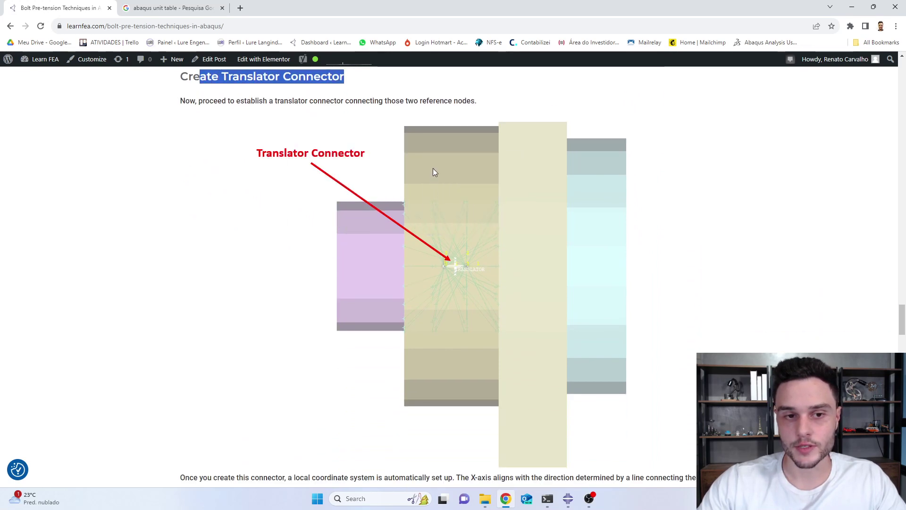
scroll(445, 293, "up", 7)
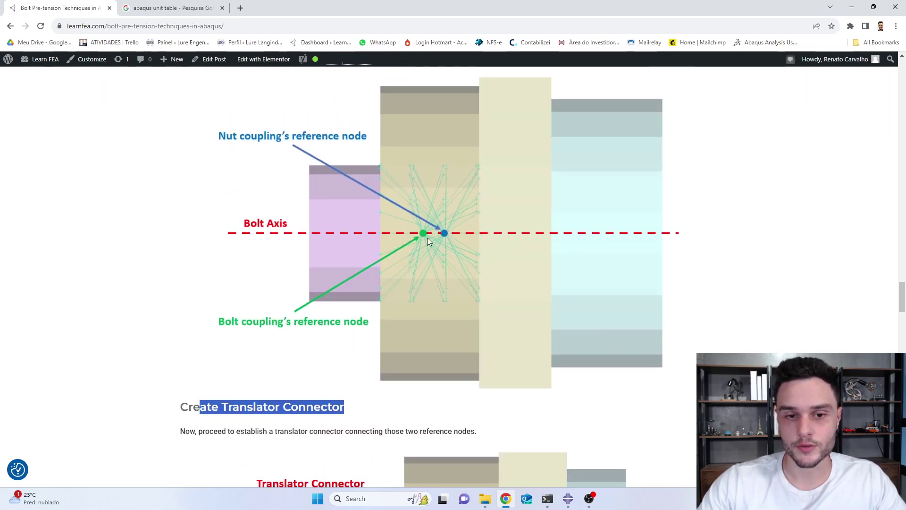
scroll(453, 239, "down", 15)
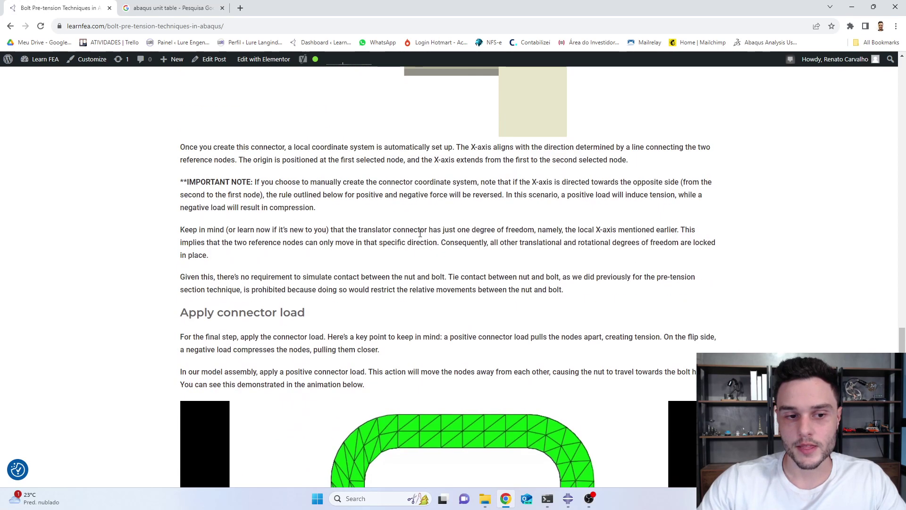
scroll(205, 243, "down", 3)
left_click_drag(215, 171, 305, 170)
scroll(380, 183, "down", 3)
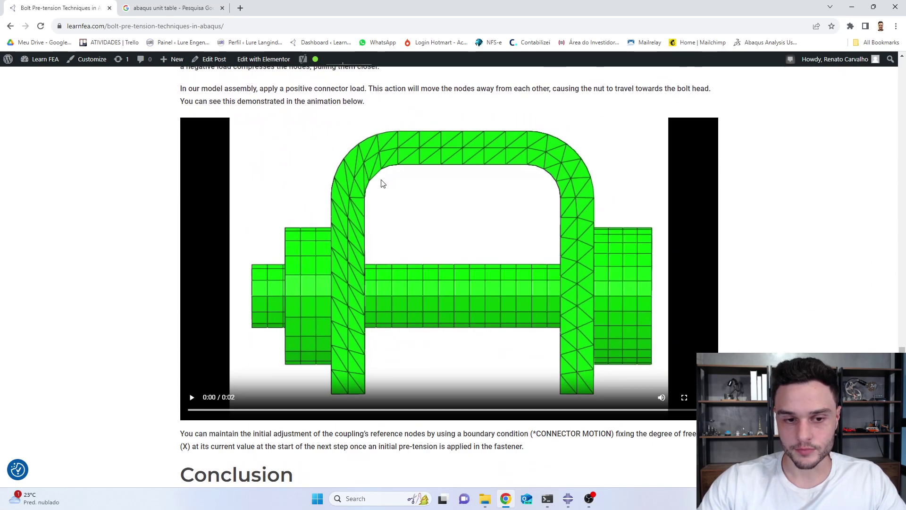
left_click(193, 399)
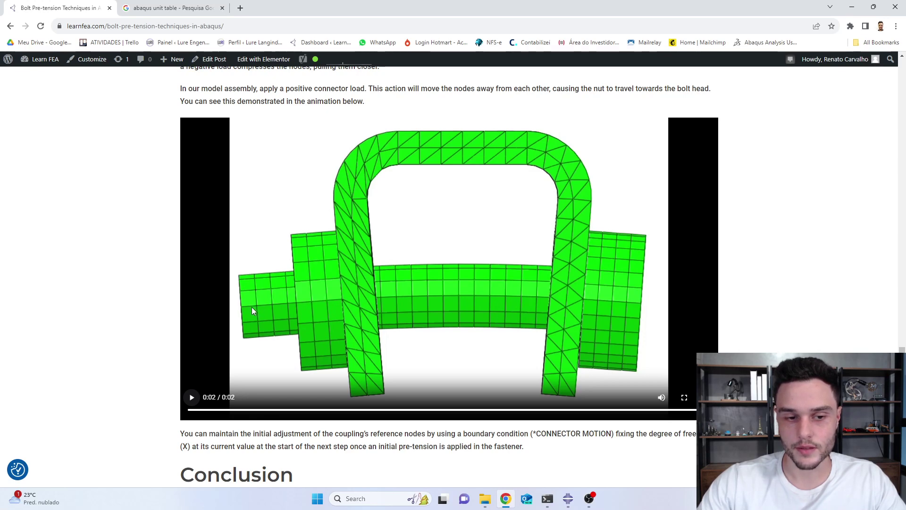
scroll(337, 290, "down", 1)
scroll(338, 292, "down", 4)
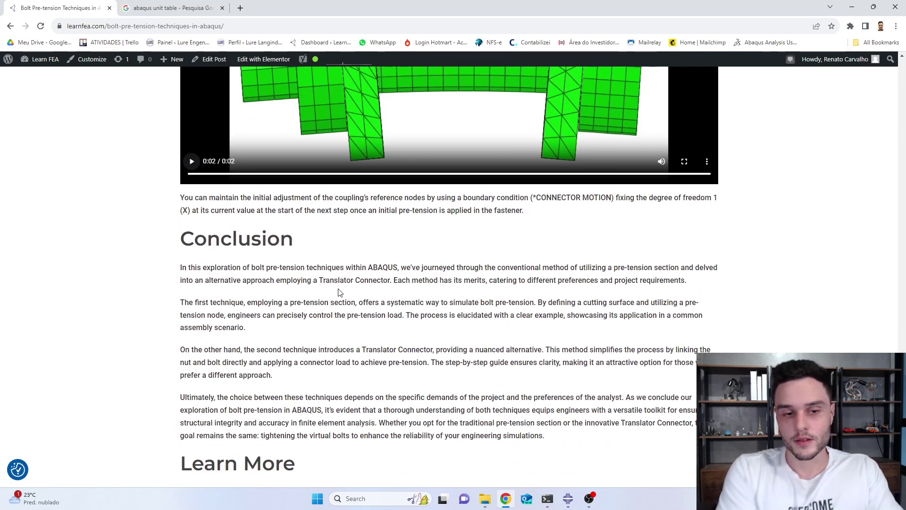
scroll(337, 292, "up", 15)
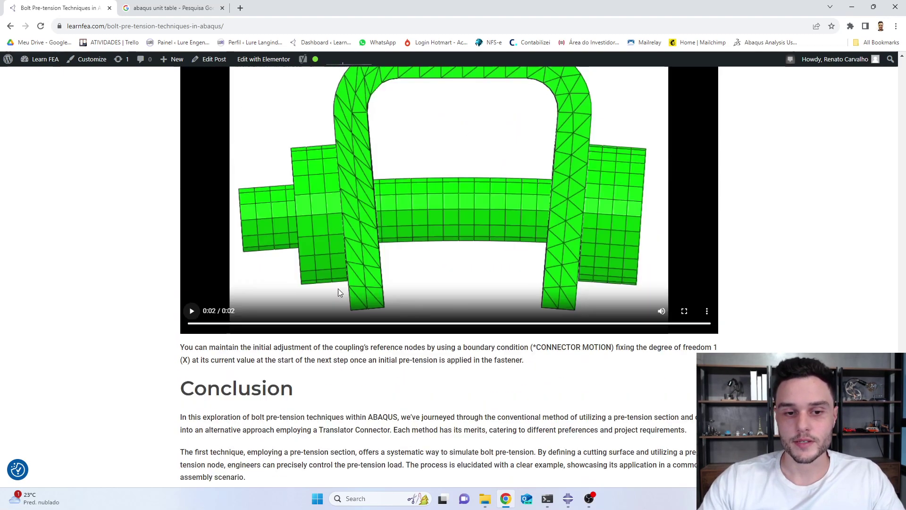
scroll(559, 445, "up", 2)
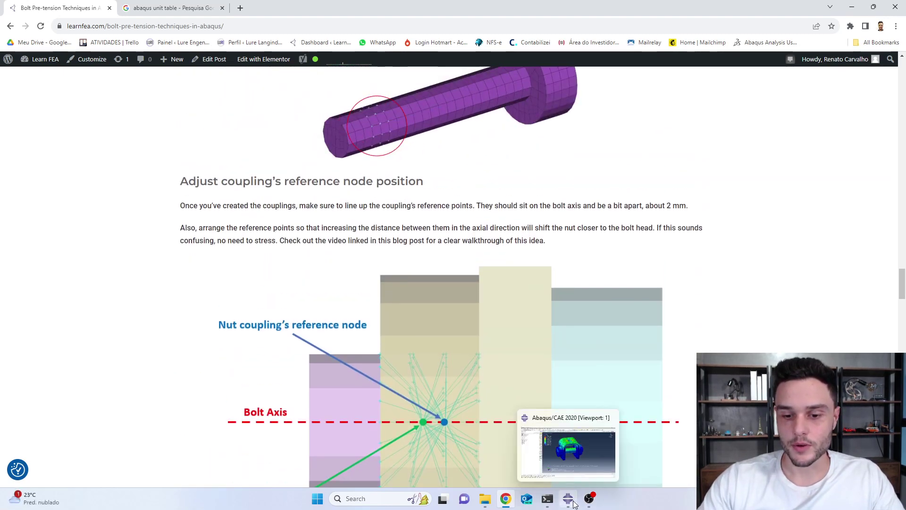
Switch to Abaqus/CAE and save the model database as bolt_pretension_section in the Bolt_pre_tension_model folder.
left_click(567, 499)
scroll(480, 316, "up", 2)
scroll(471, 324, "down", 4)
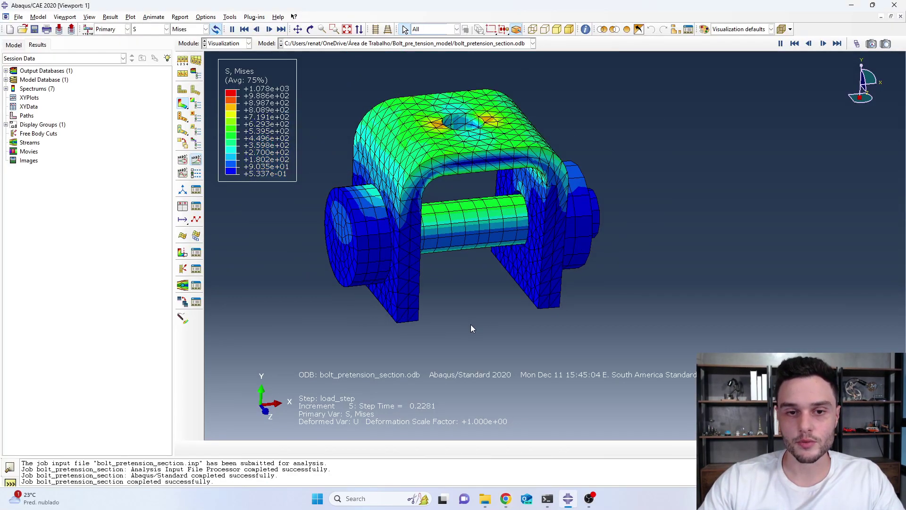
scroll(424, 316, "up", 2)
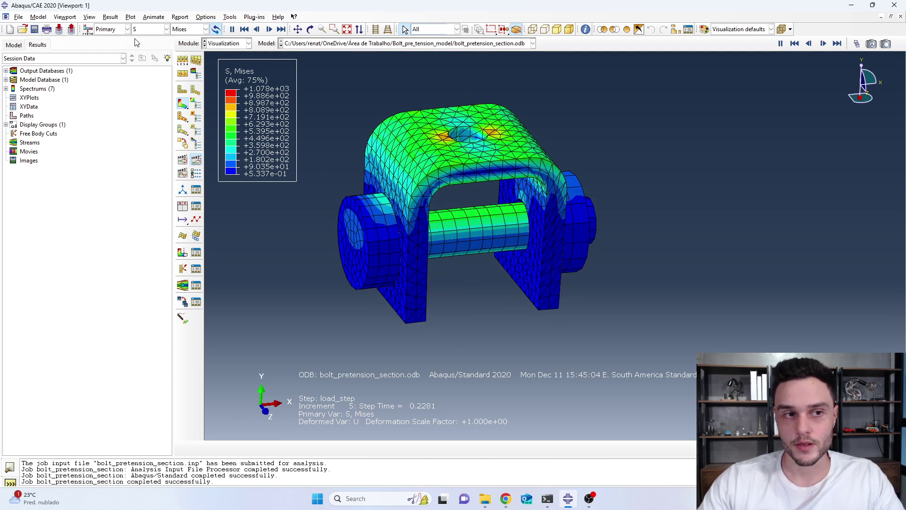
left_click(18, 18)
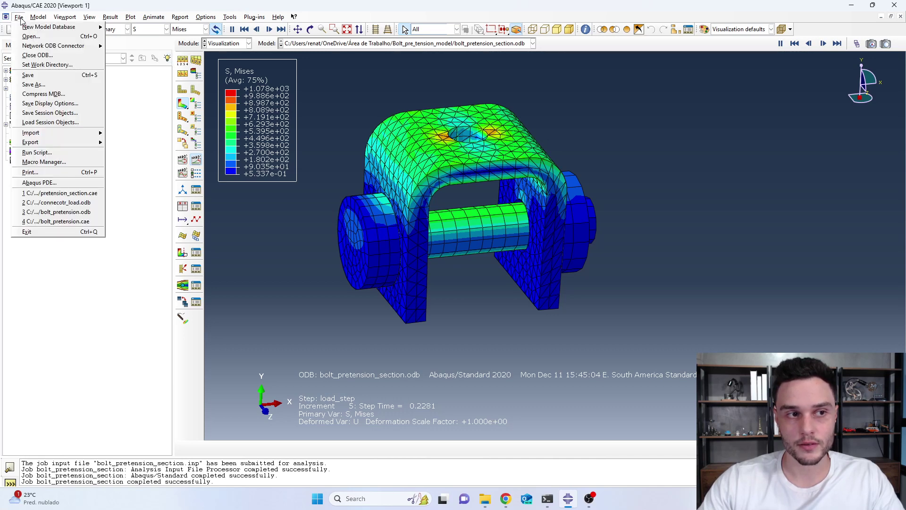
left_click(33, 85)
left_click(425, 191)
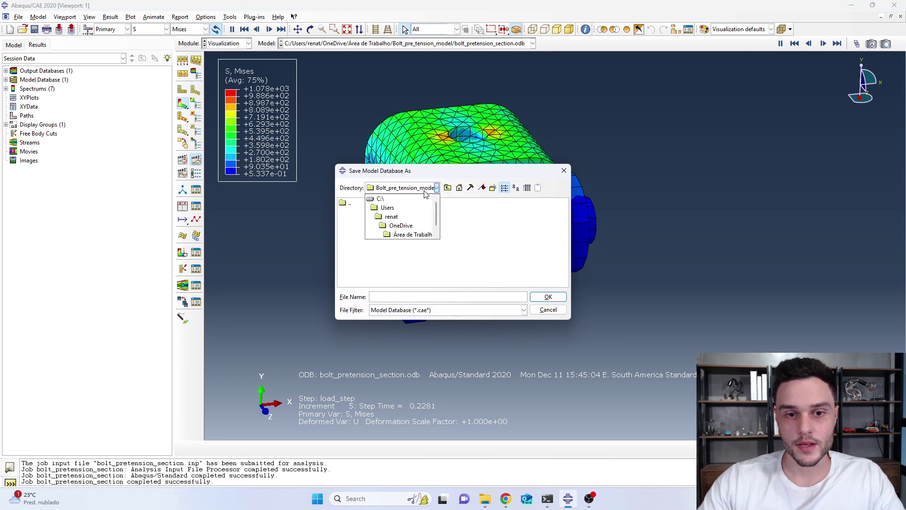
left_click(410, 235)
left_click(400, 297)
type("bolt_prete")
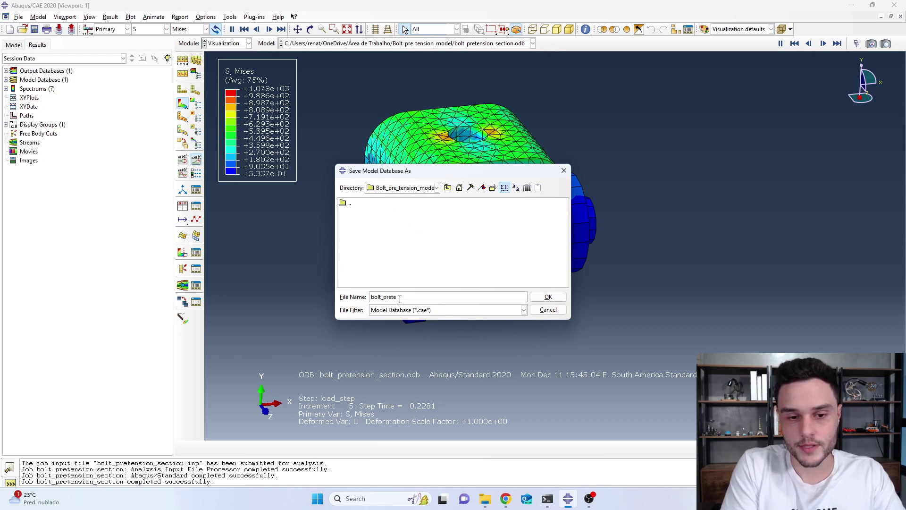
type("nsion_section")
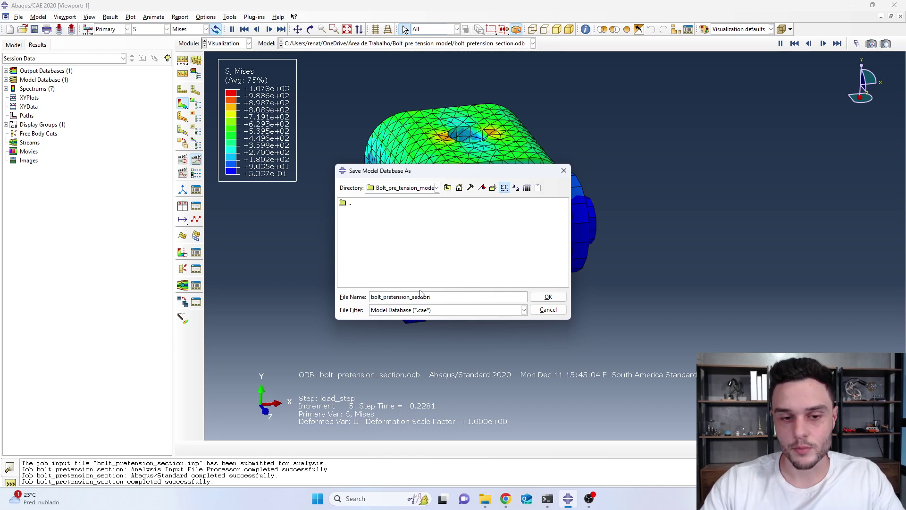
left_click(548, 299)
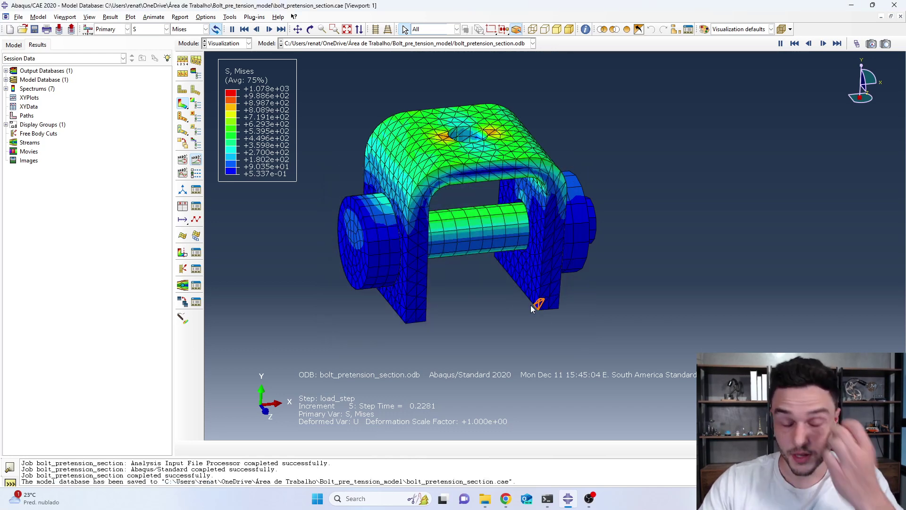
scroll(478, 315, "down", 4)
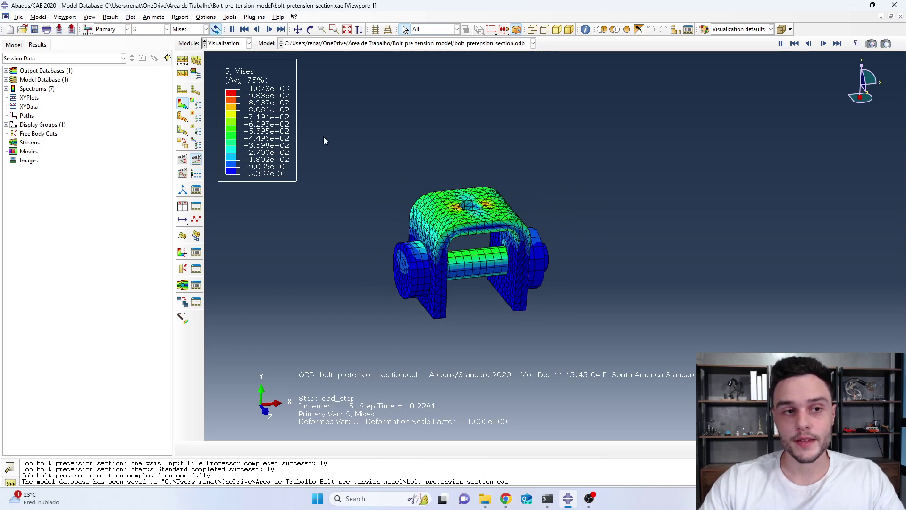
left_click(19, 18)
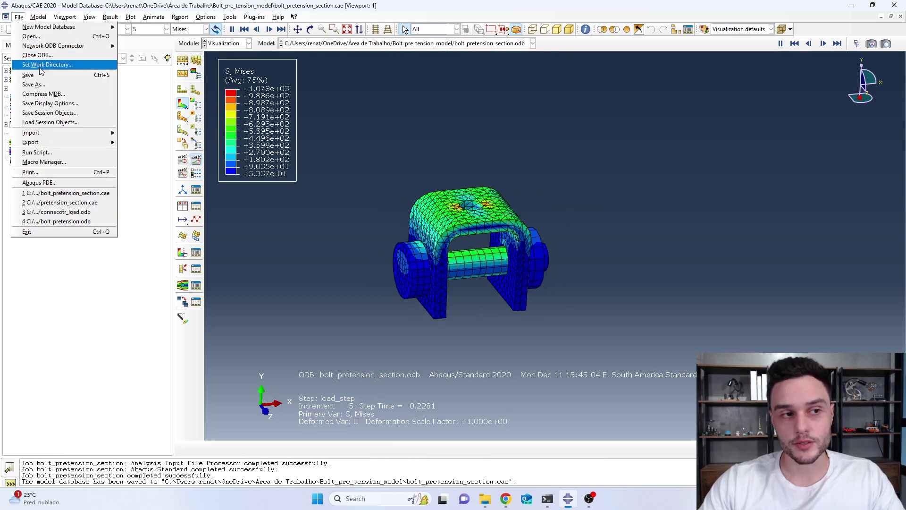
left_click(389, 119)
Delete the bolt_pretension bolt load from load_step in the Load module's list of loads.
left_click(229, 43)
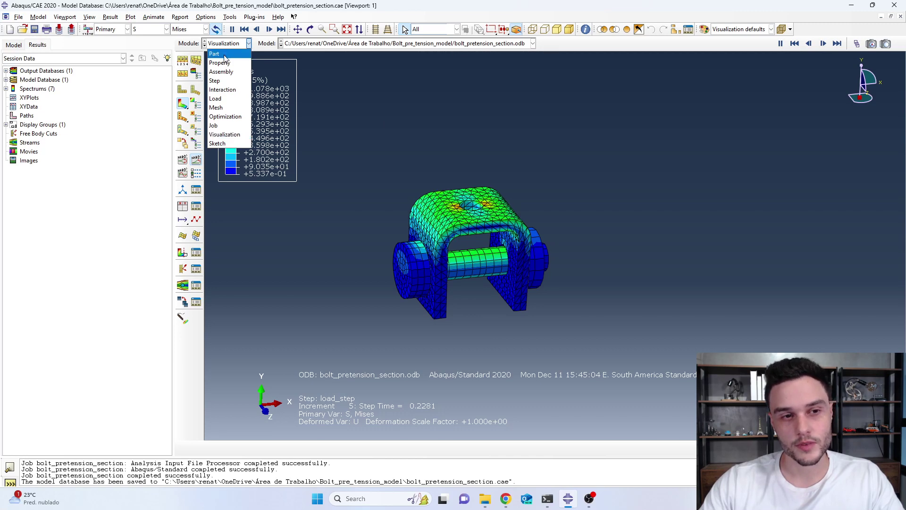
left_click(227, 99)
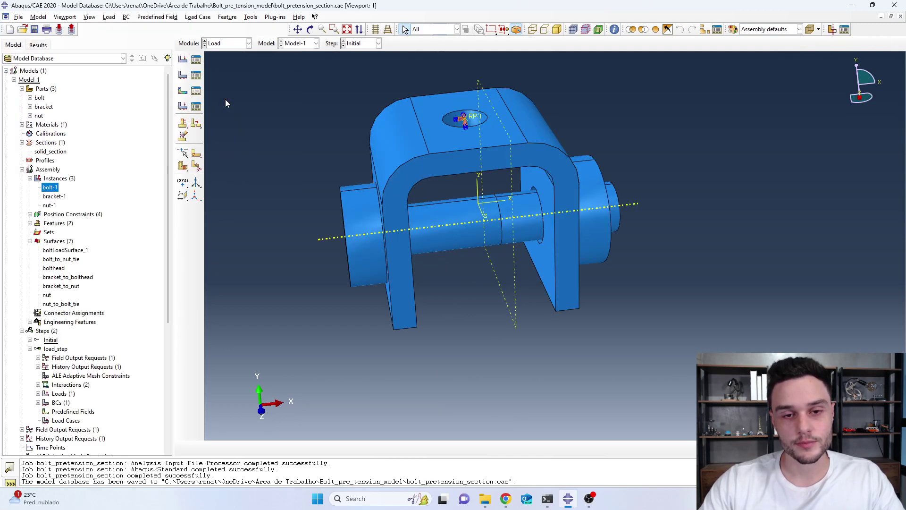
left_click(197, 60)
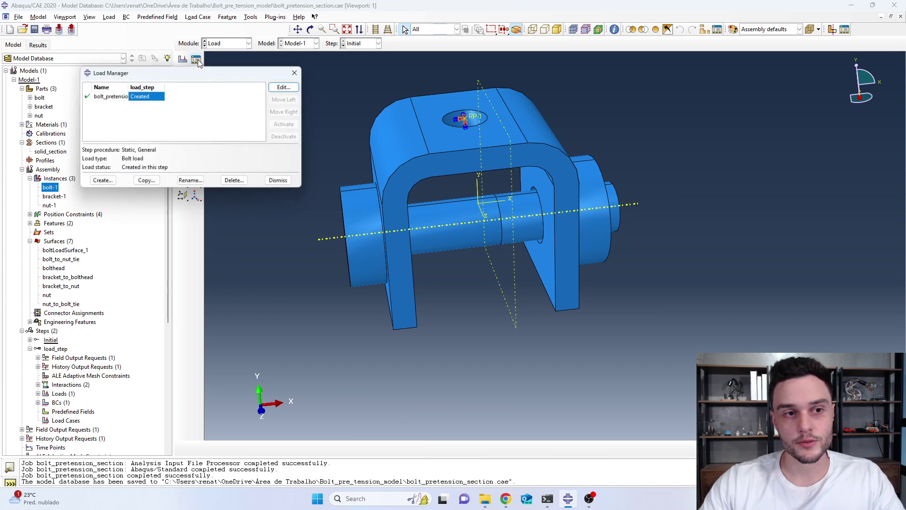
left_click(114, 97)
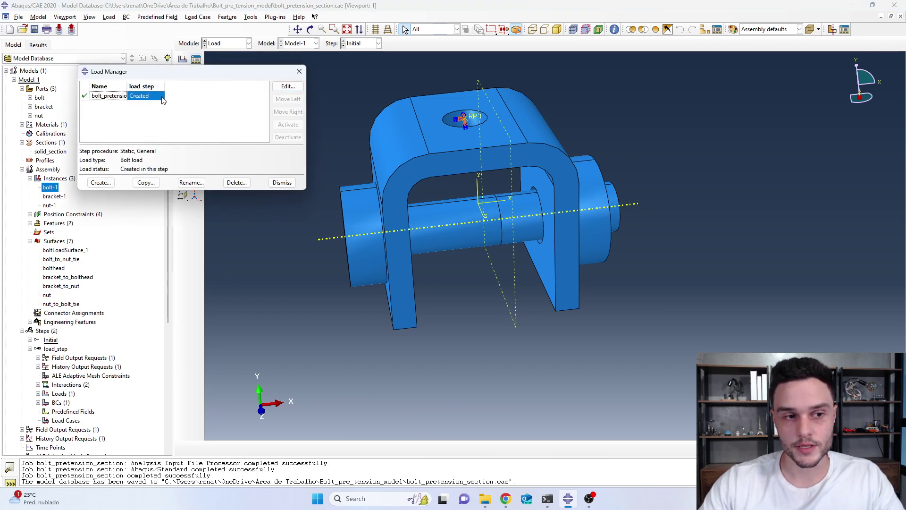
left_click(238, 183)
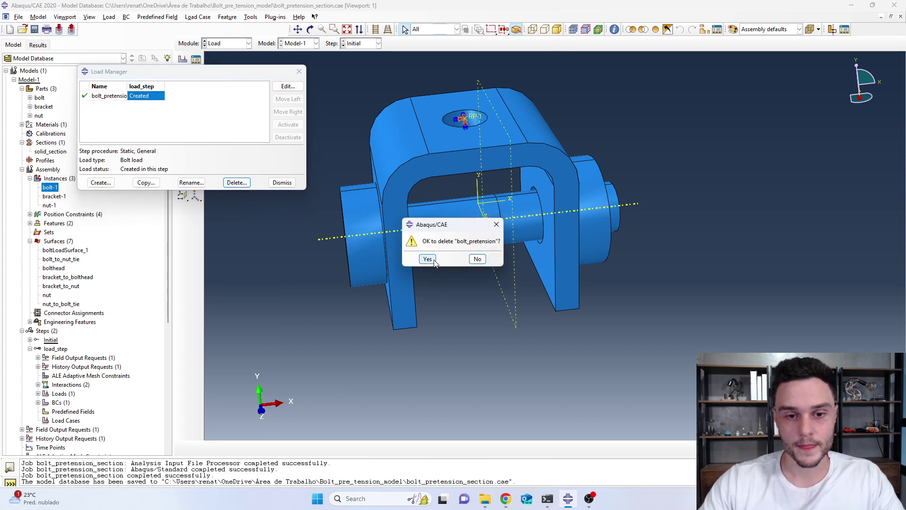
left_click(427, 259)
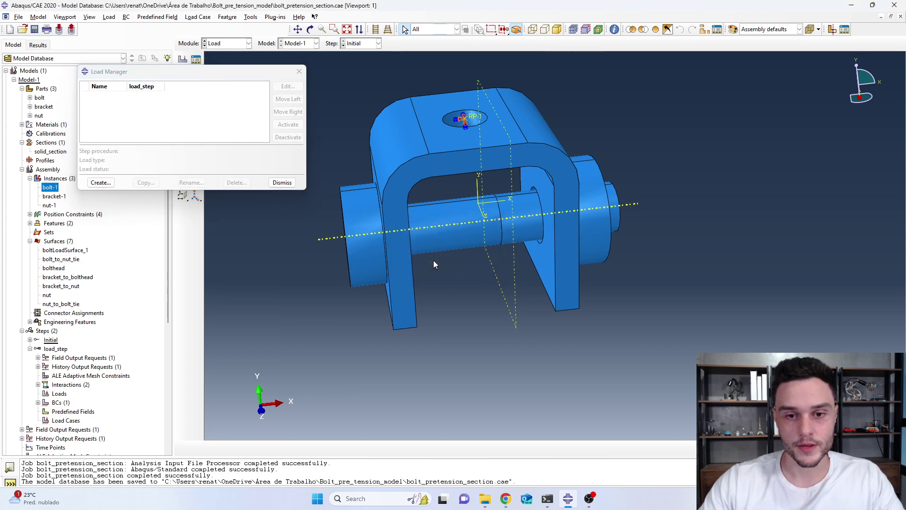
left_click(298, 72)
Delete the boltLoadSurface_1 surface from the assembly's surfaces.
scroll(486, 231, "up", 3)
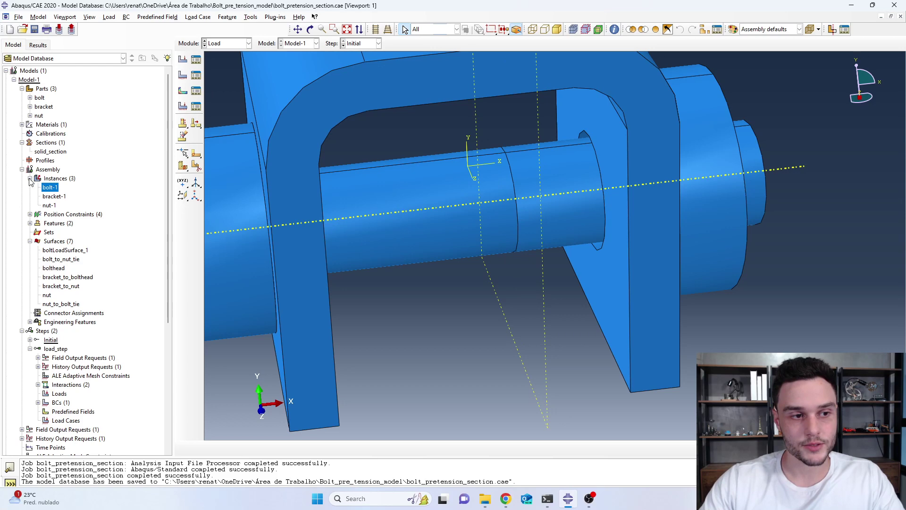
scroll(51, 208, "down", 1)
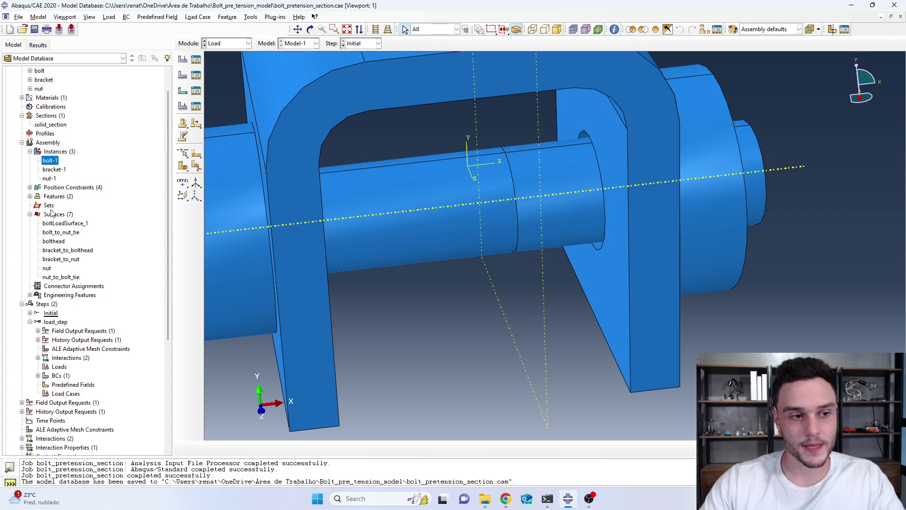
left_click(51, 143)
left_click(57, 216)
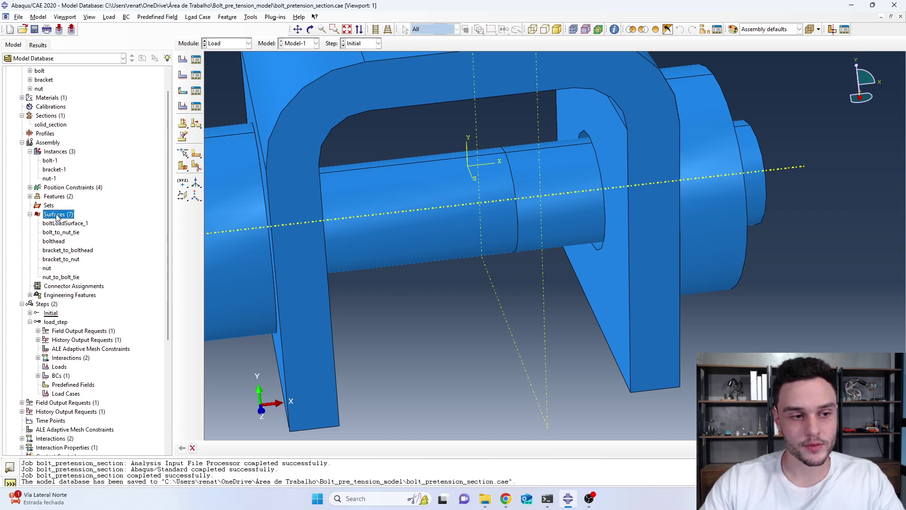
left_click(61, 224)
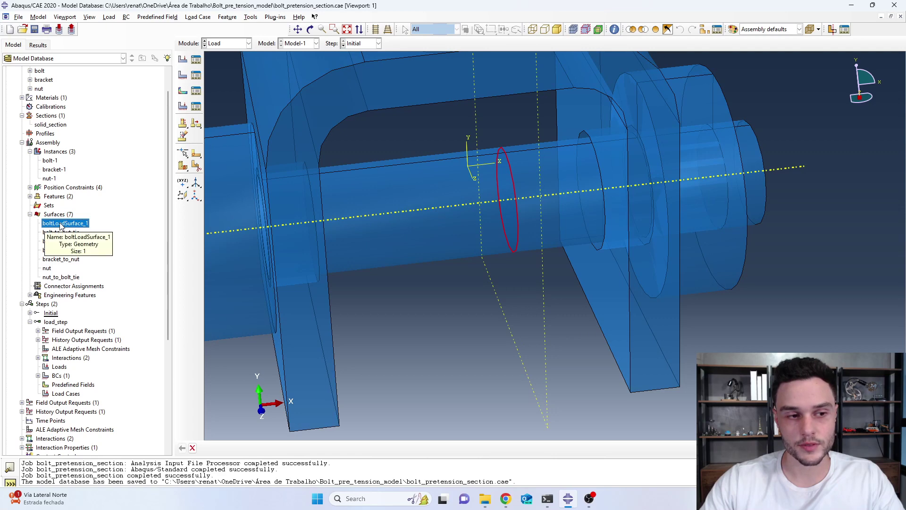
right_click(61, 226)
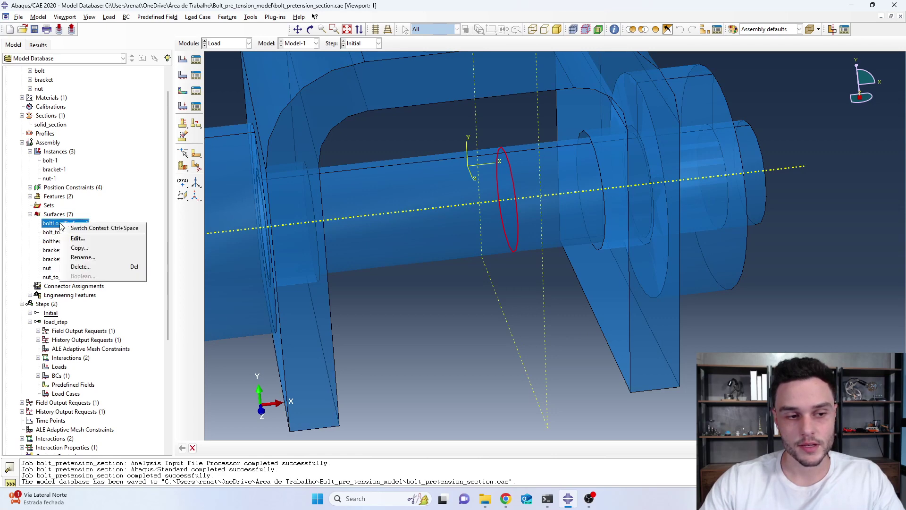
left_click(94, 267)
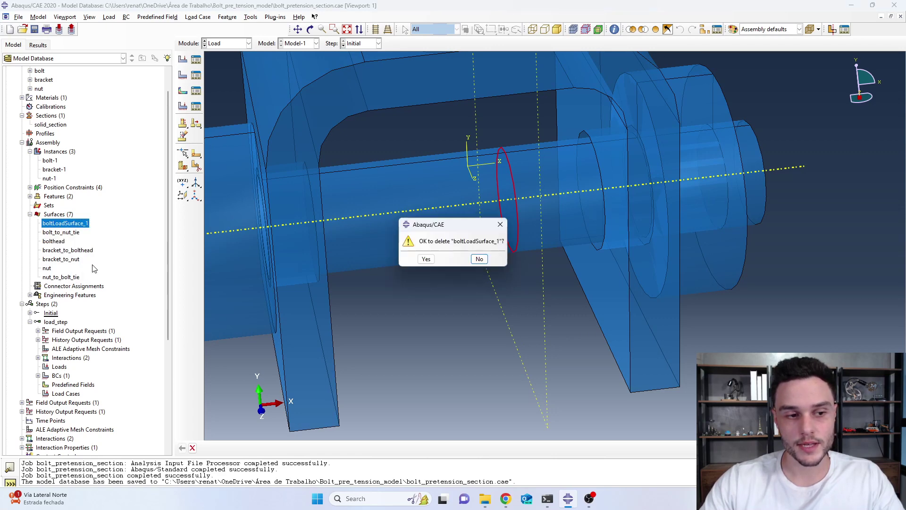
left_click(427, 259)
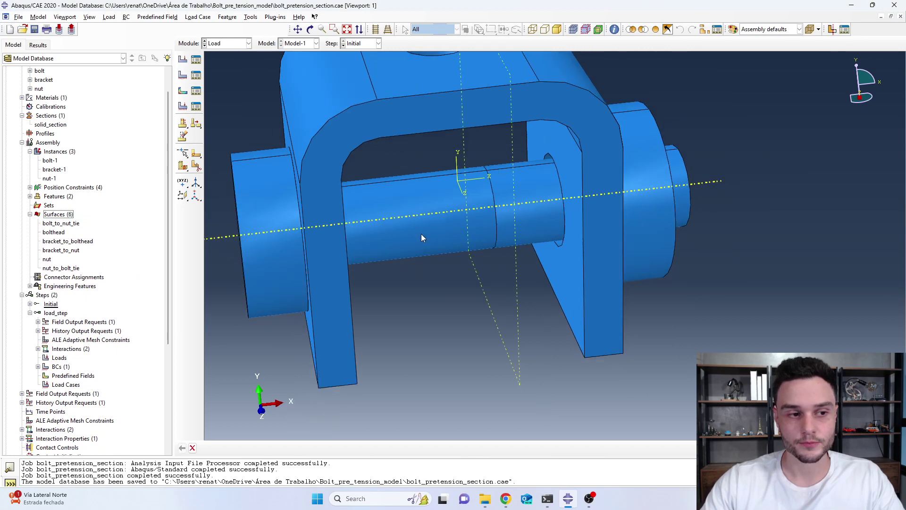
Inspect the bolt shank's partition in the assembly and display the bolt part in the Part module.
scroll(502, 237, "up", 2)
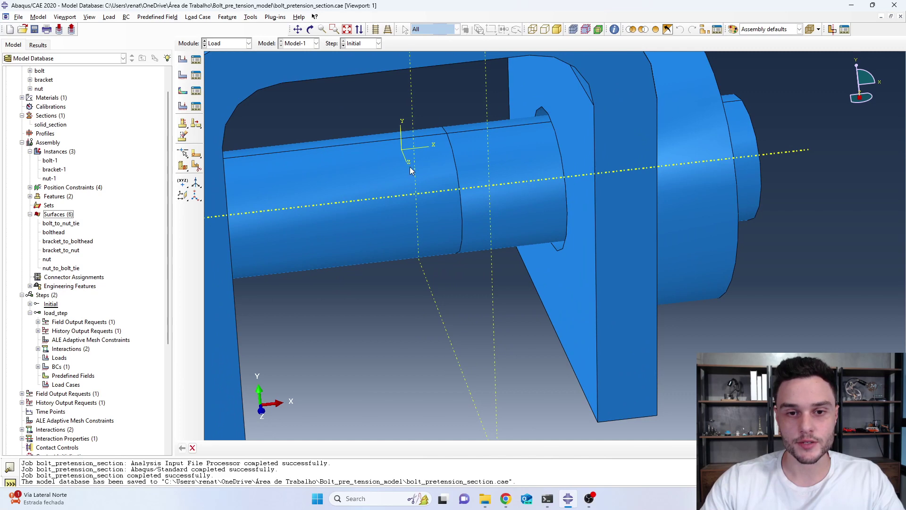
scroll(460, 234, "down", 4)
scroll(453, 226, "up", 3)
scroll(453, 225, "up", 2)
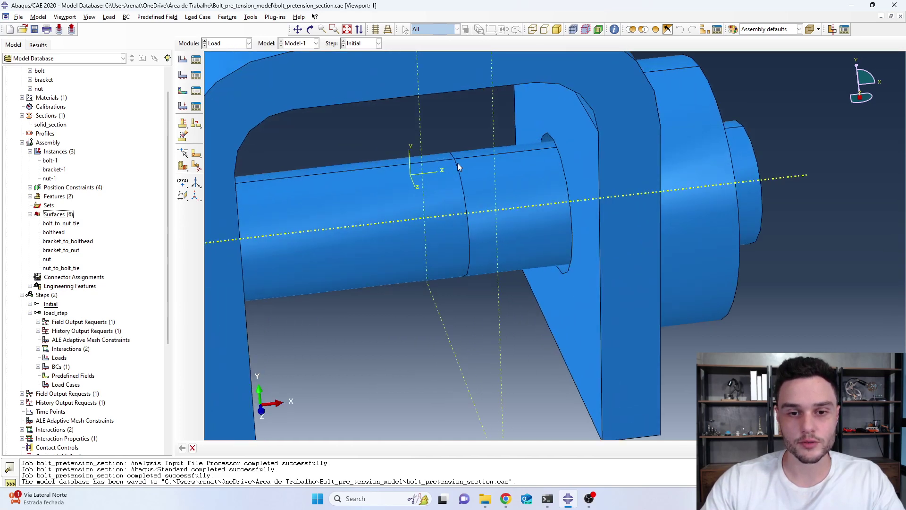
scroll(442, 278, "down", 4)
scroll(98, 179, "up", 1)
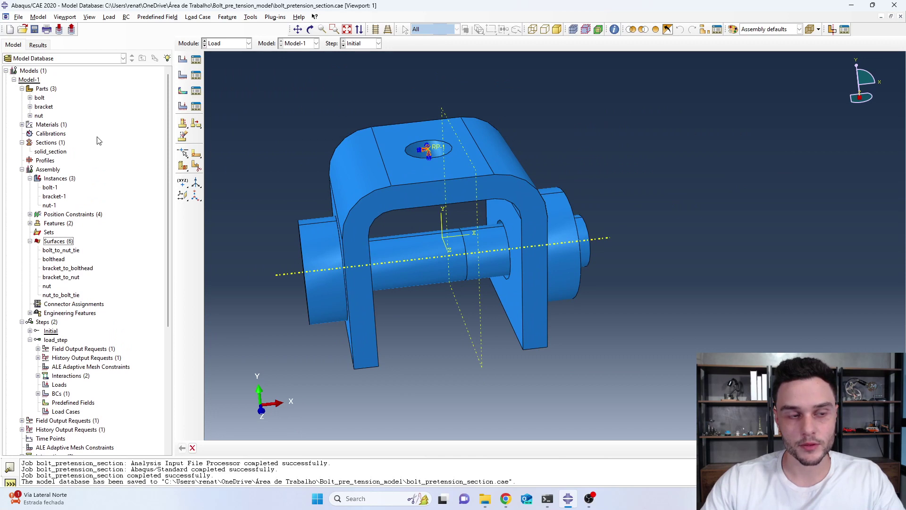
left_click(39, 98)
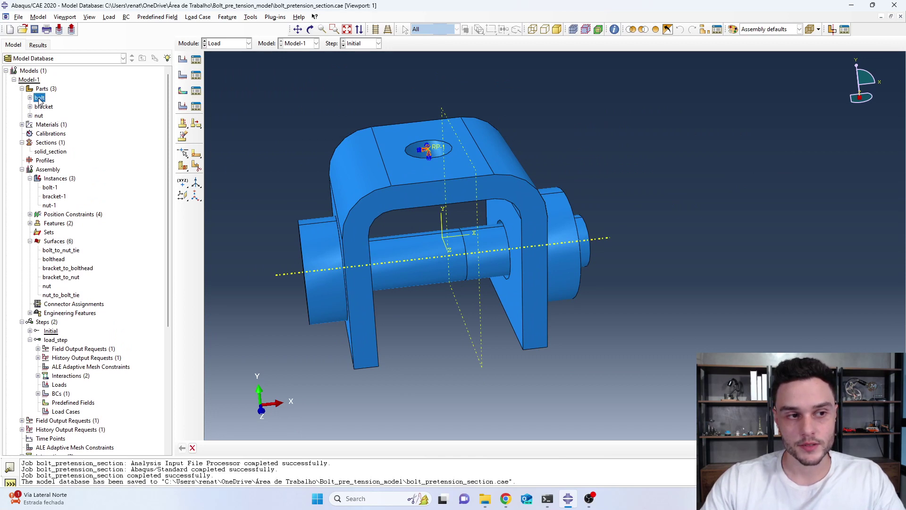
left_click(225, 46)
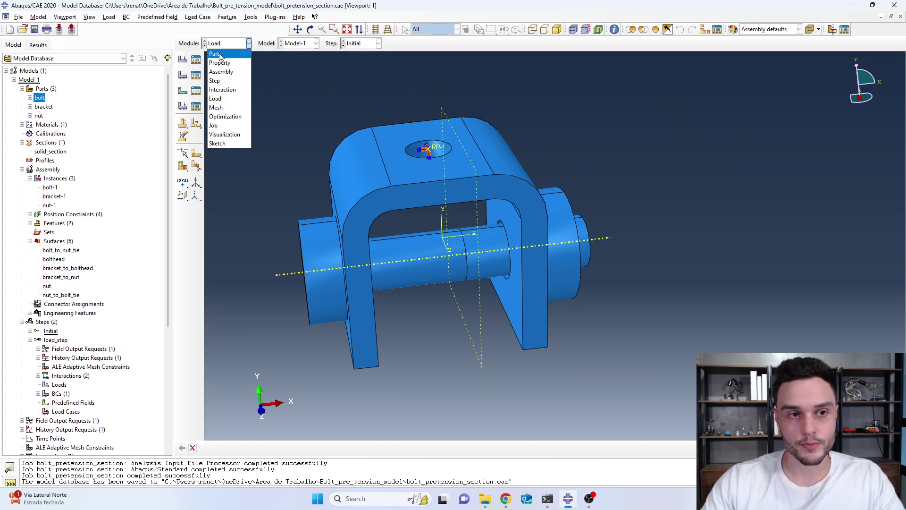
left_click(219, 53)
left_click(358, 45)
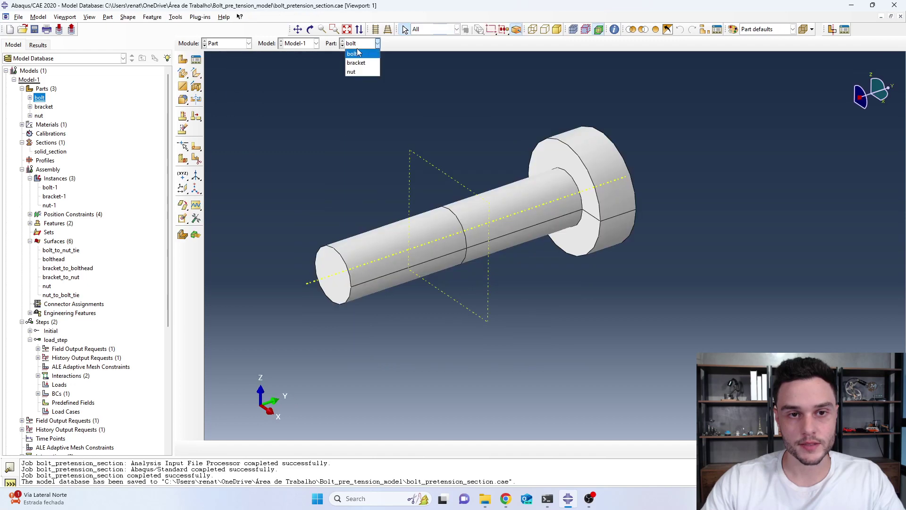
scroll(459, 184, "up", 3)
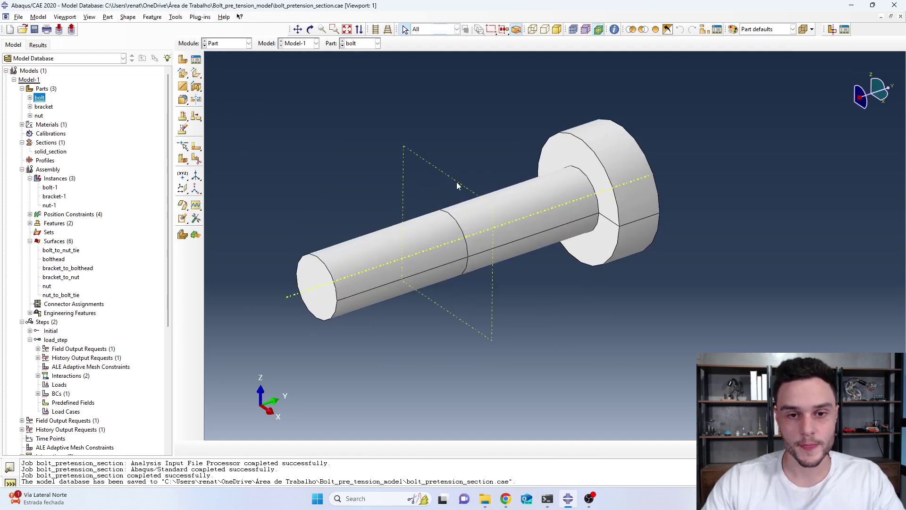
Delete the datum plane across the bolt shank together with its dependent partition.
left_click(183, 131)
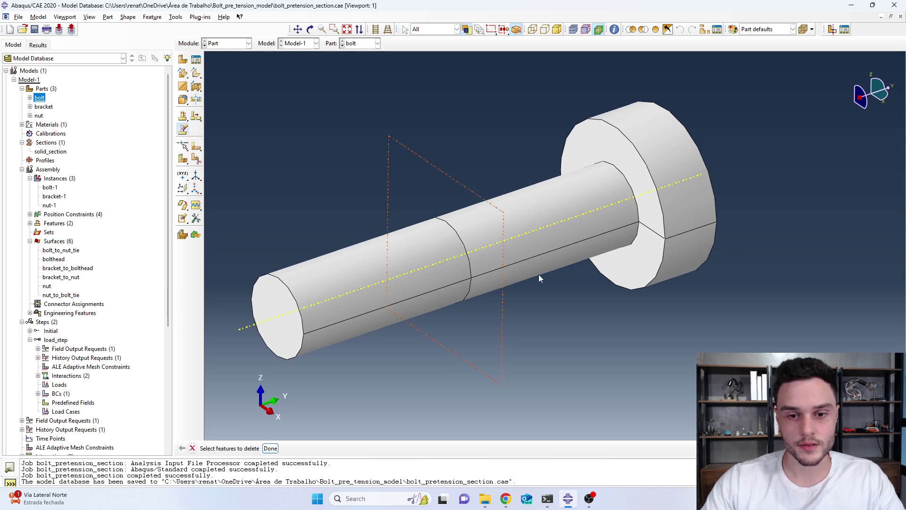
left_click(382, 163)
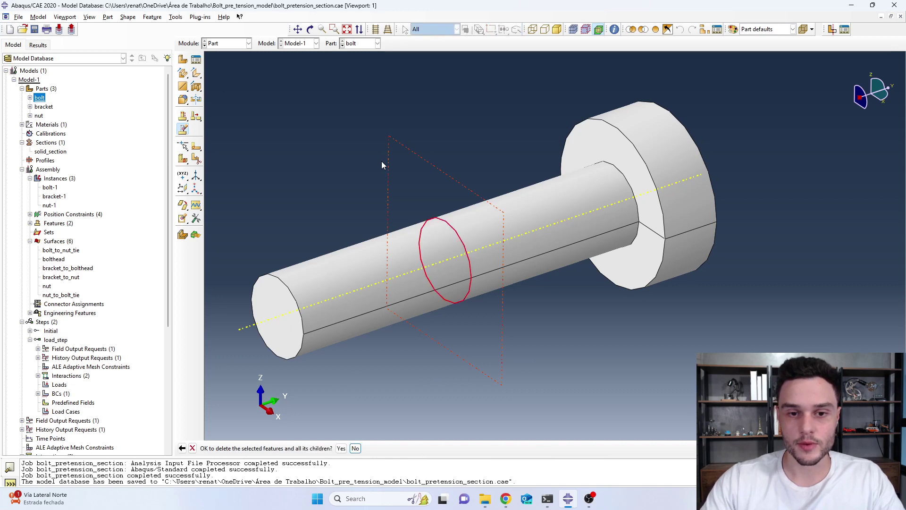
key("Return")
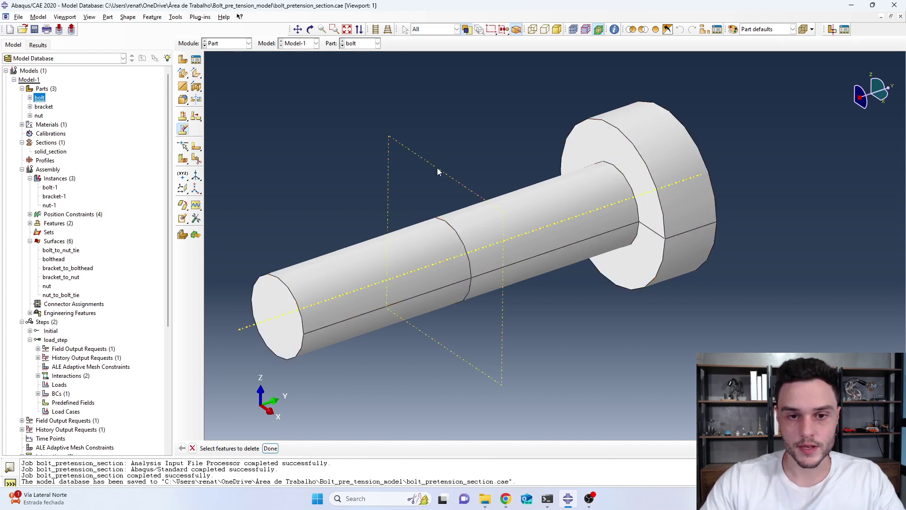
left_click(270, 448)
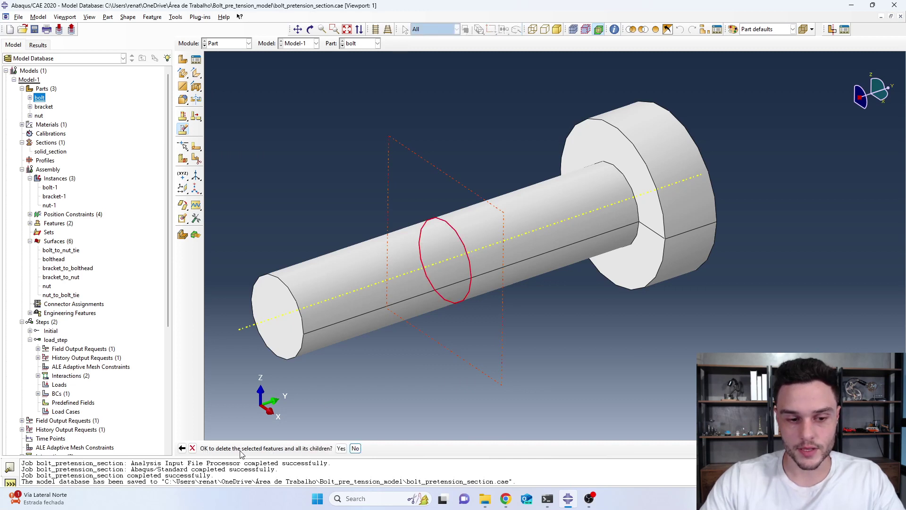
left_click(341, 448)
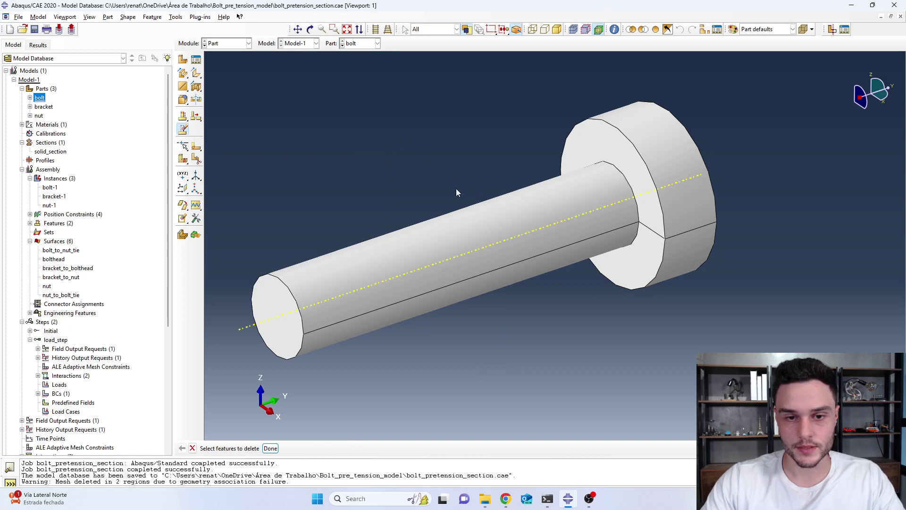
Seed the bolt part with an approximate global size of 4 and mesh it again.
scroll(455, 189, "down", 3)
scroll(438, 189, "up", 3)
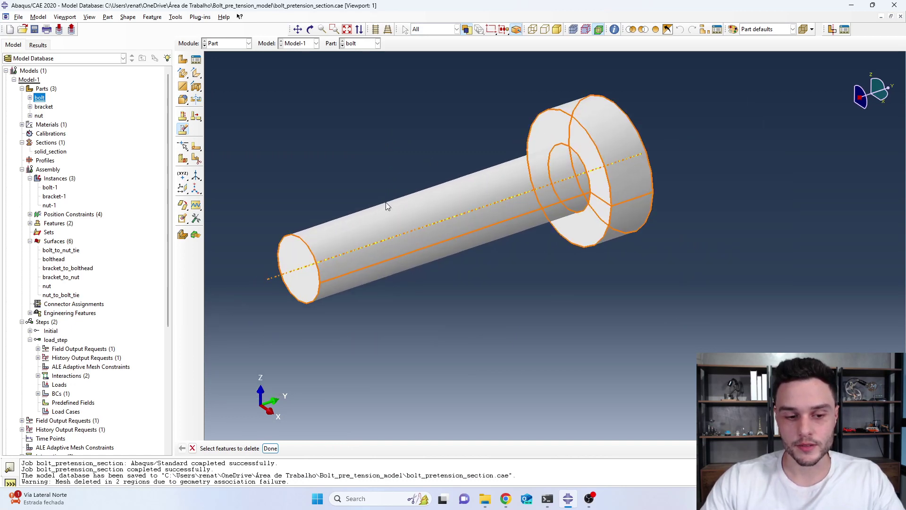
scroll(285, 146, "up", 1)
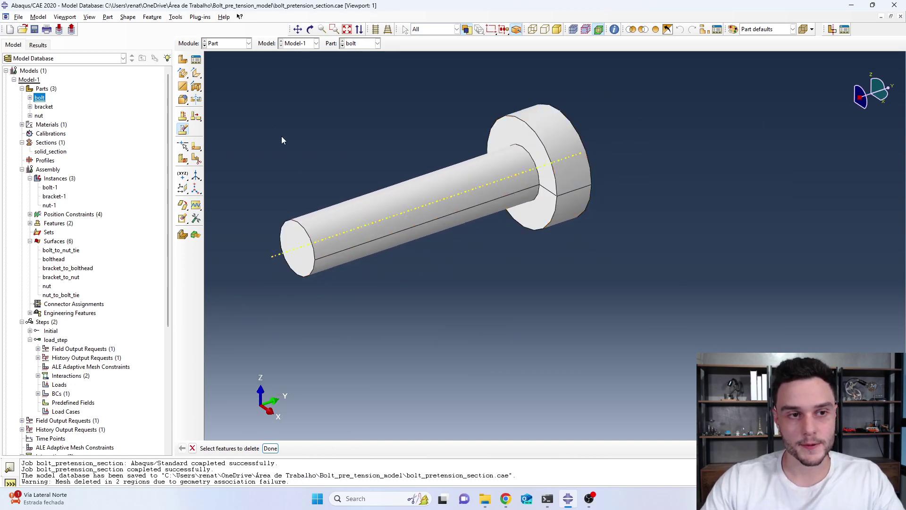
left_click(30, 98)
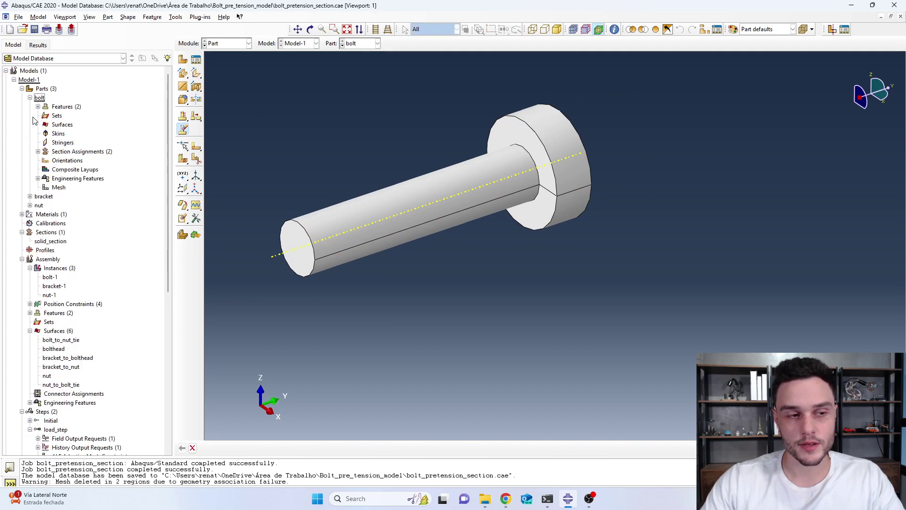
double_click(59, 188)
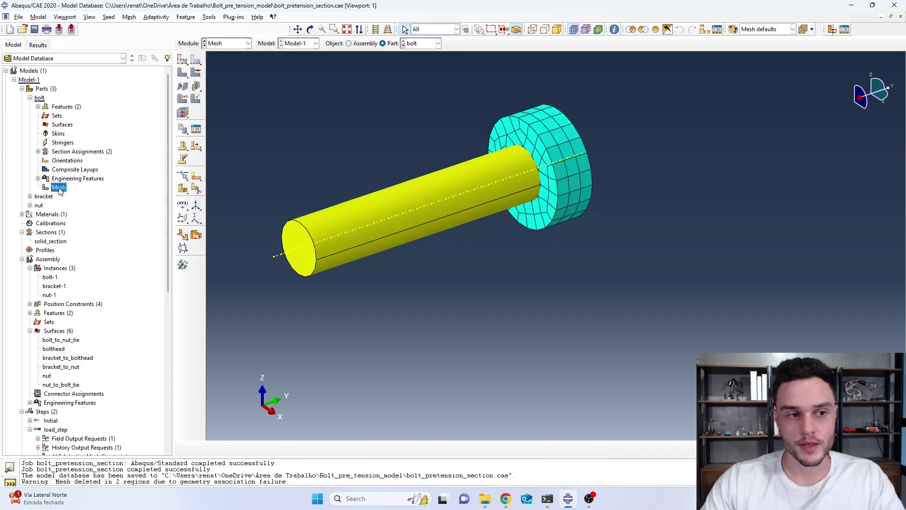
left_click(182, 59)
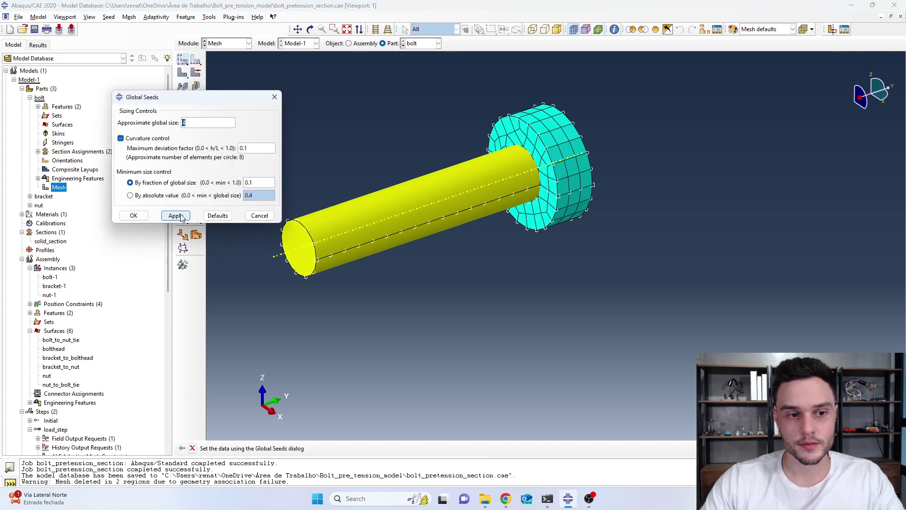
left_click(133, 215)
left_click(183, 73)
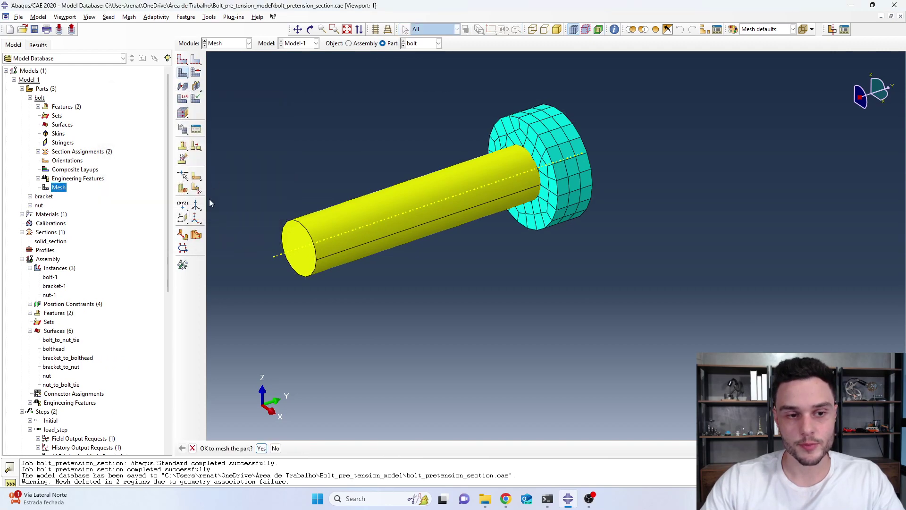
left_click(261, 448)
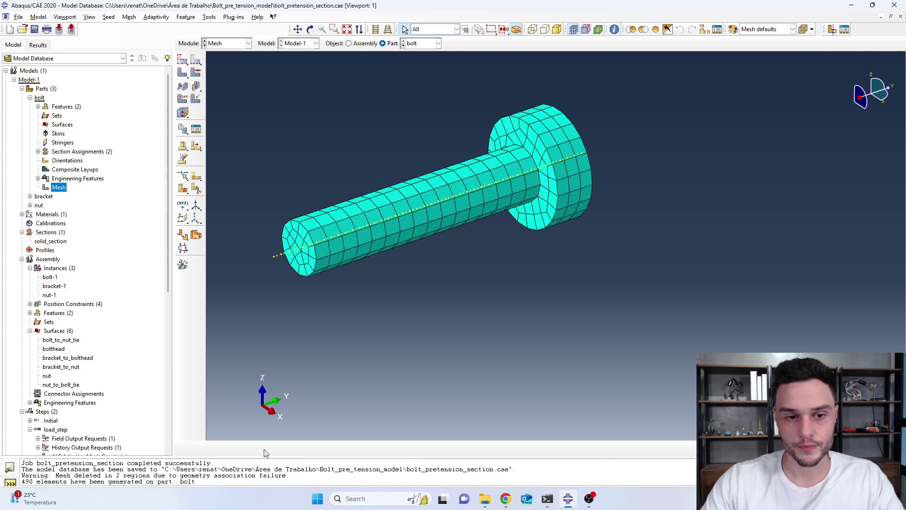
Check the new bolt mesh and display the assembly in the Interaction module.
scroll(526, 180, "up", 3)
scroll(526, 180, "down", 4)
scroll(323, 225, "down", 2)
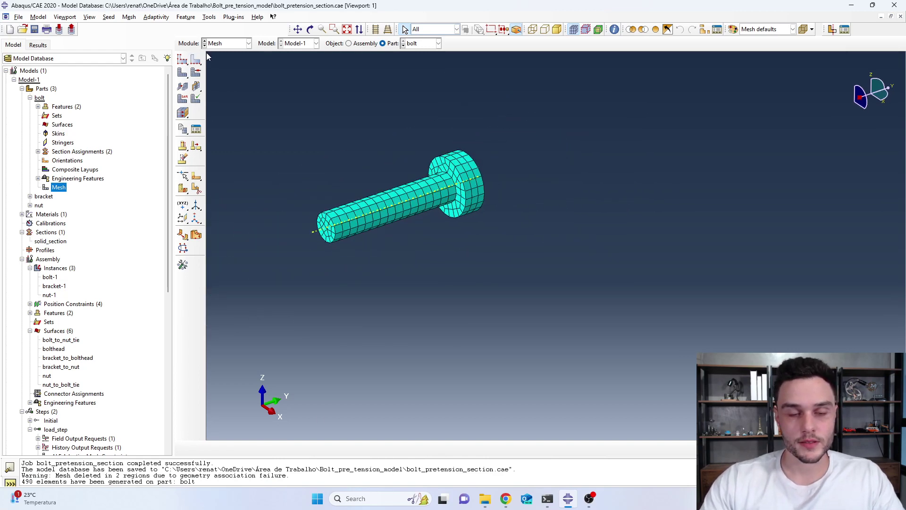
left_click(218, 46)
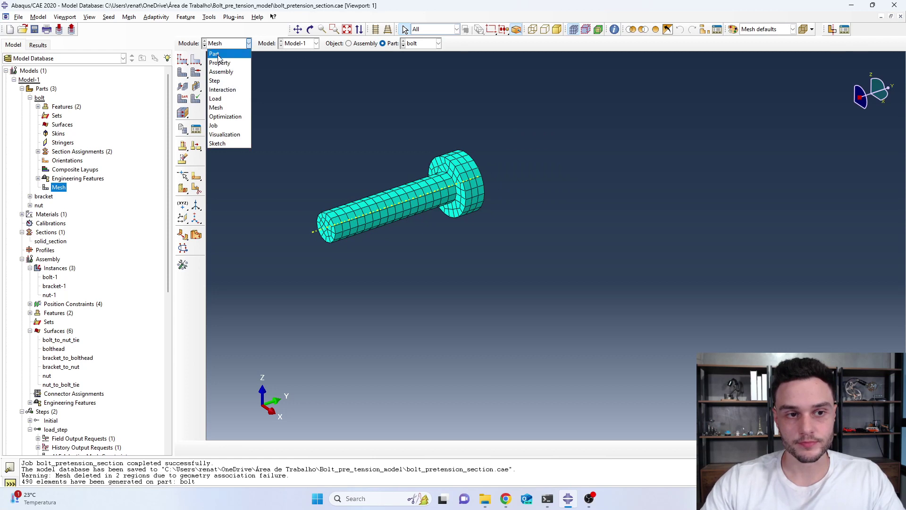
left_click(224, 89)
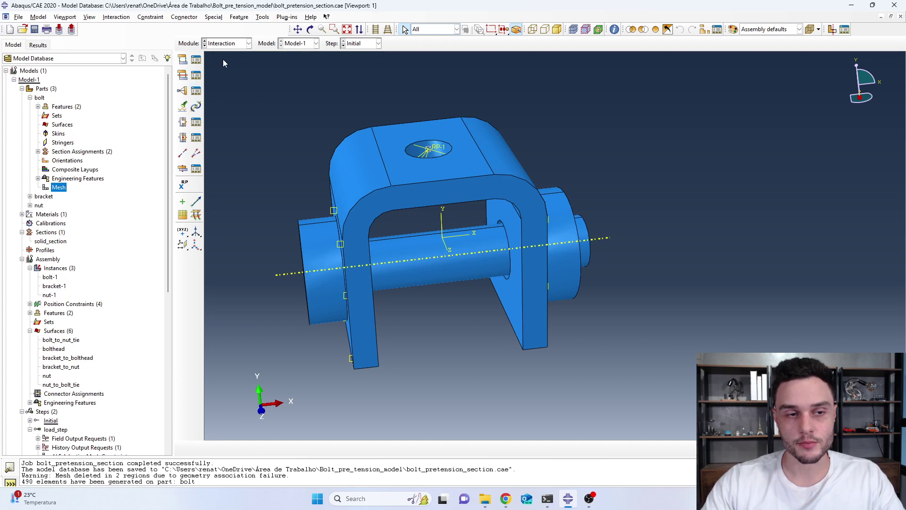
Delete the bolt_to_nut tie constraint from the model and close the constraint manager.
left_click(197, 94)
left_click_drag(92, 220, 129, 46)
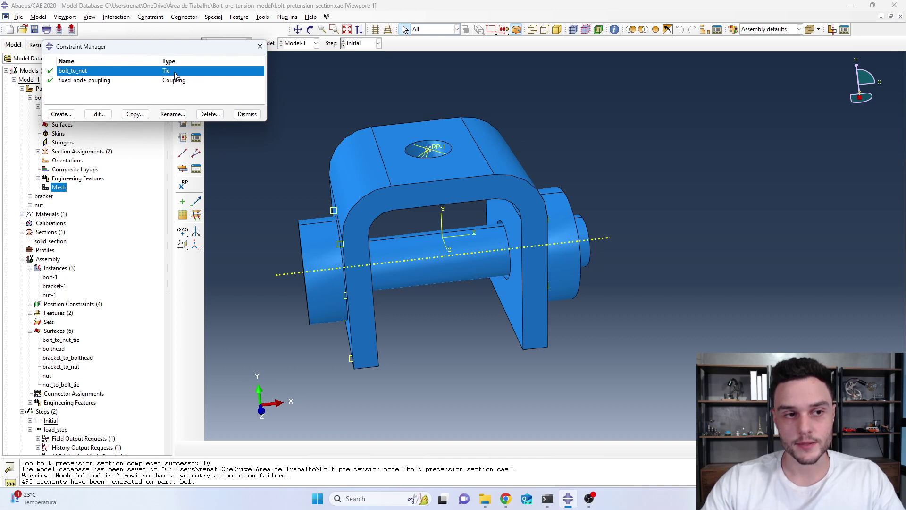
left_click(208, 113)
left_click(428, 259)
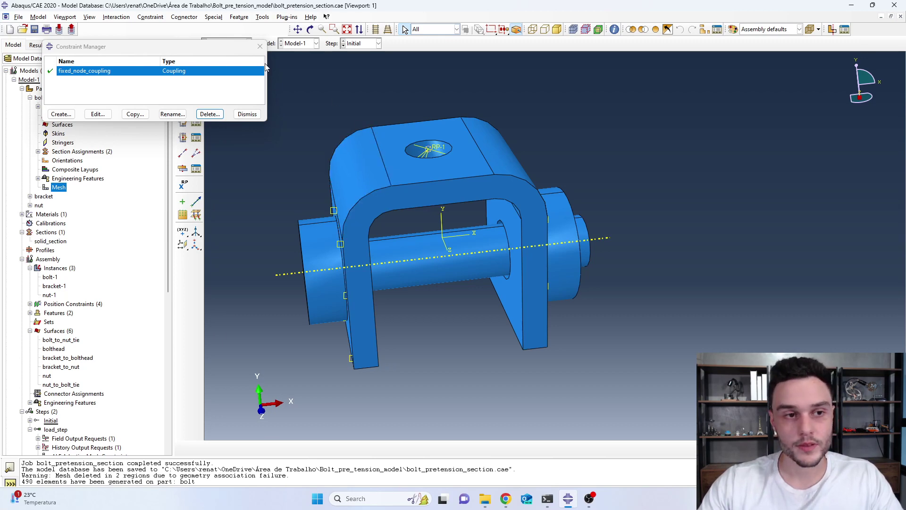
left_click(260, 47)
Read the web article's translator connector section on the nut and bolt couplings in the browser, and return to Abaqus.
middle_click_drag(511, 216, 480, 201, "ctrl+alt")
left_click_drag(480, 197, 525, 191, "ctrl+alt")
scroll(458, 173, "up", 3)
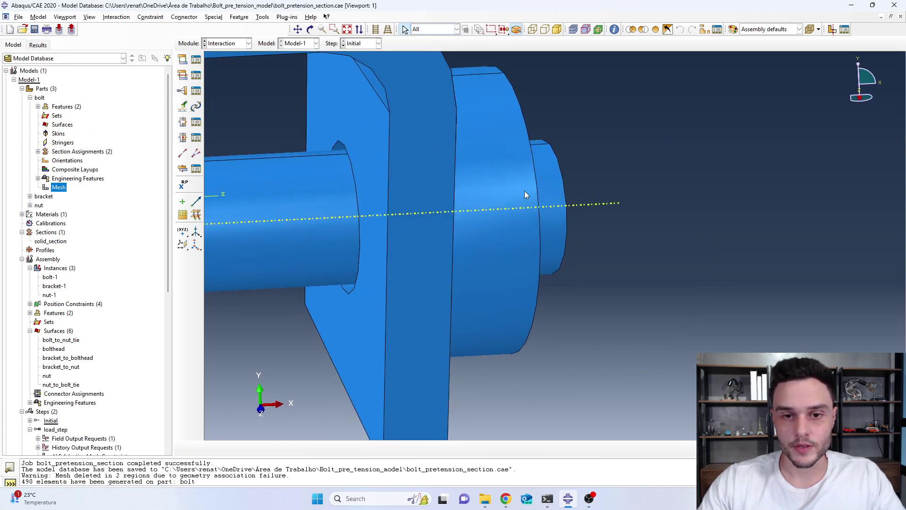
key("alt+Tab")
scroll(390, 222, "down", 4)
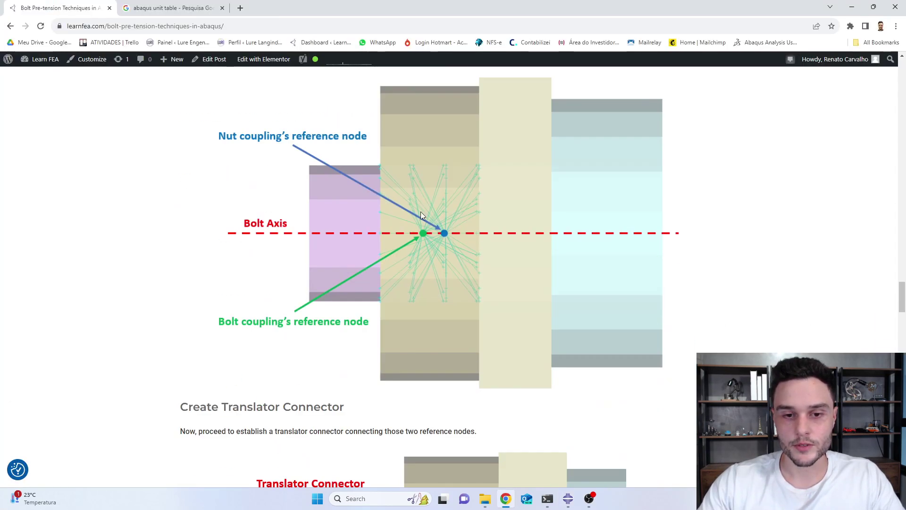
scroll(440, 186, "up", 10)
scroll(408, 195, "up", 10)
scroll(396, 213, "down", 8)
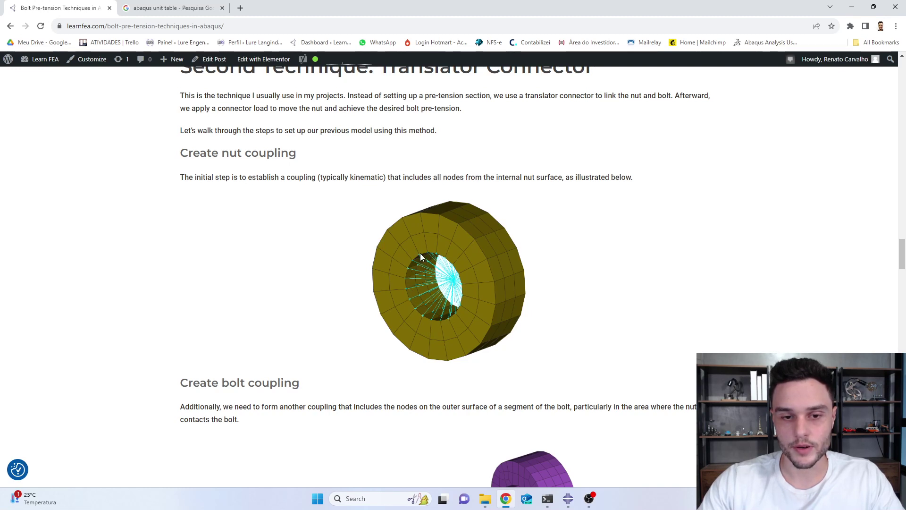
key("alt+Tab")
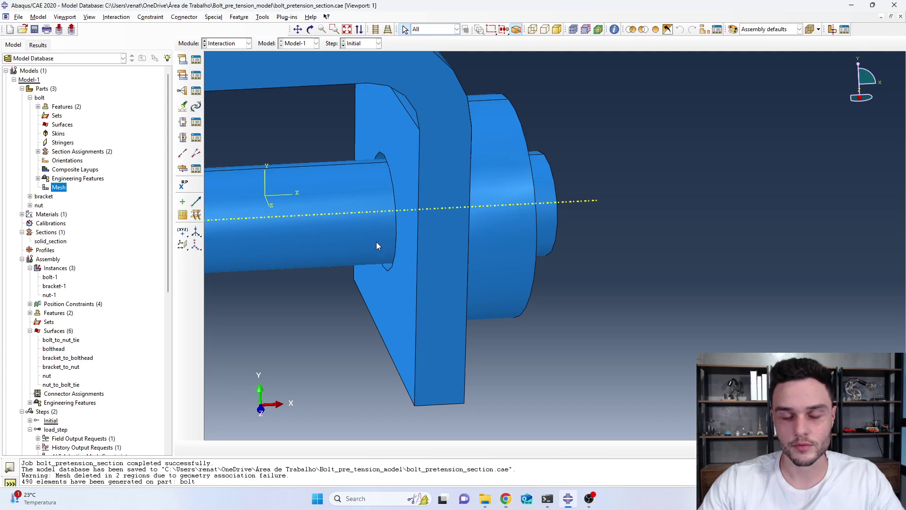
Hide the bolt instance in the assembly so the nut's inner surface is exposed.
scroll(484, 231, "up", 4)
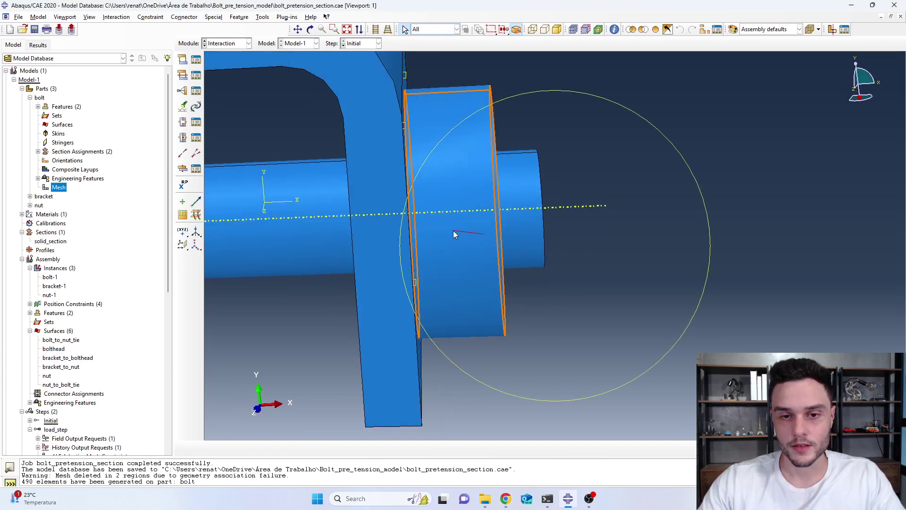
left_click(488, 113)
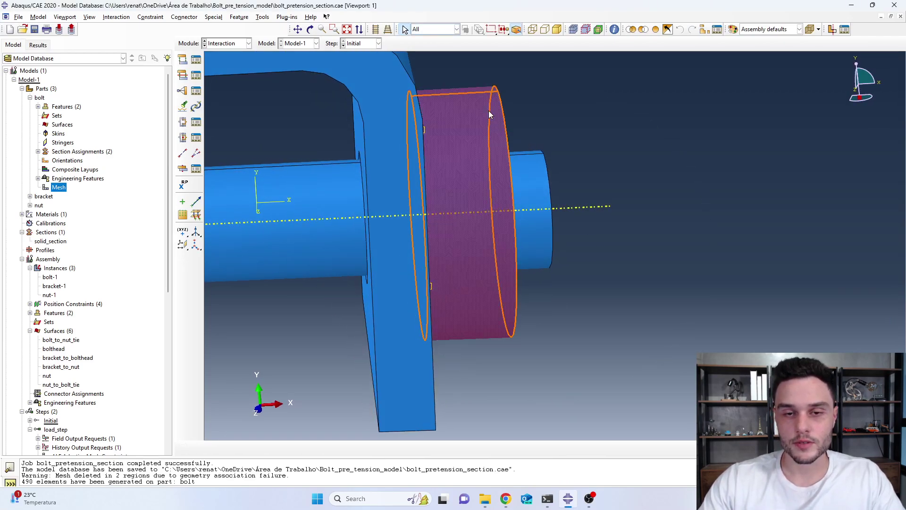
scroll(488, 152, "down", 3)
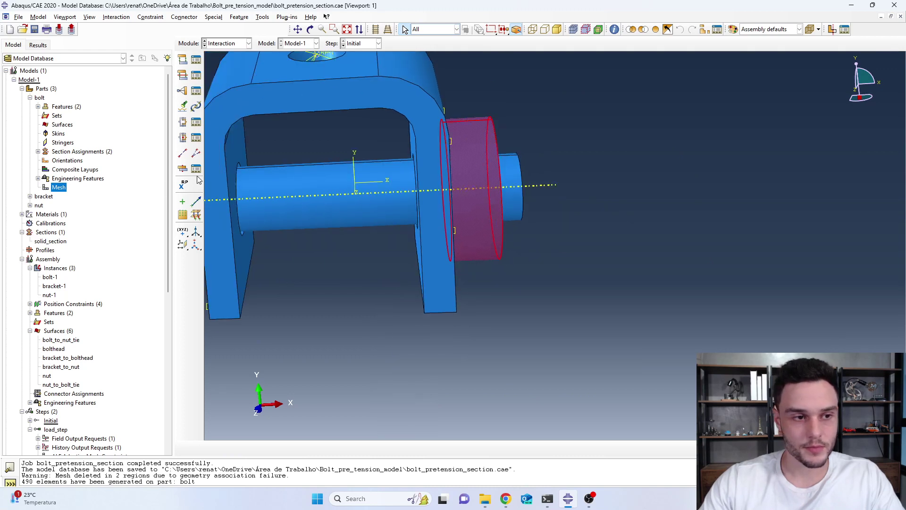
scroll(480, 144, "up", 1)
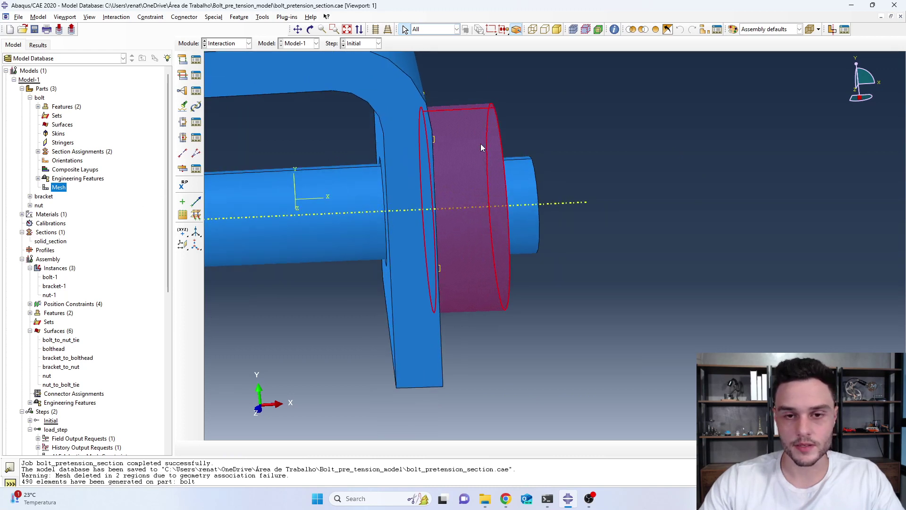
right_click(481, 143)
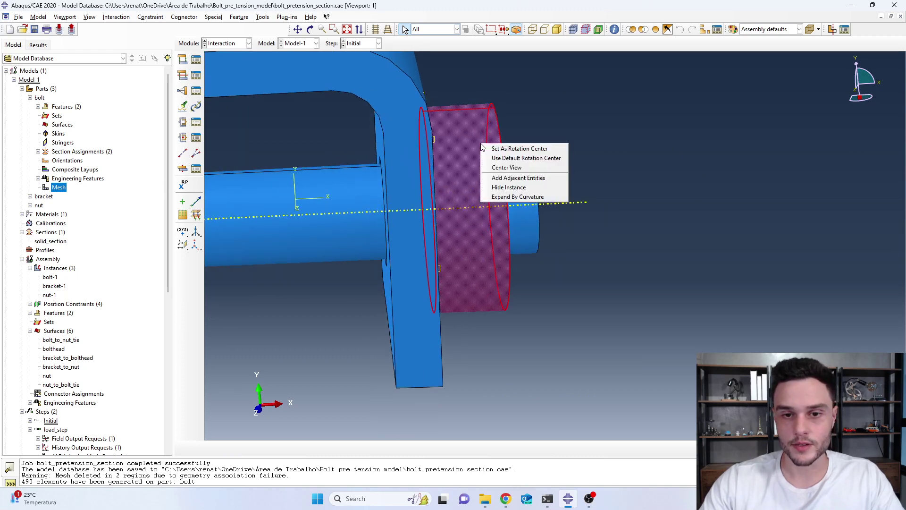
left_click(530, 235)
left_click(530, 235)
right_click(522, 226)
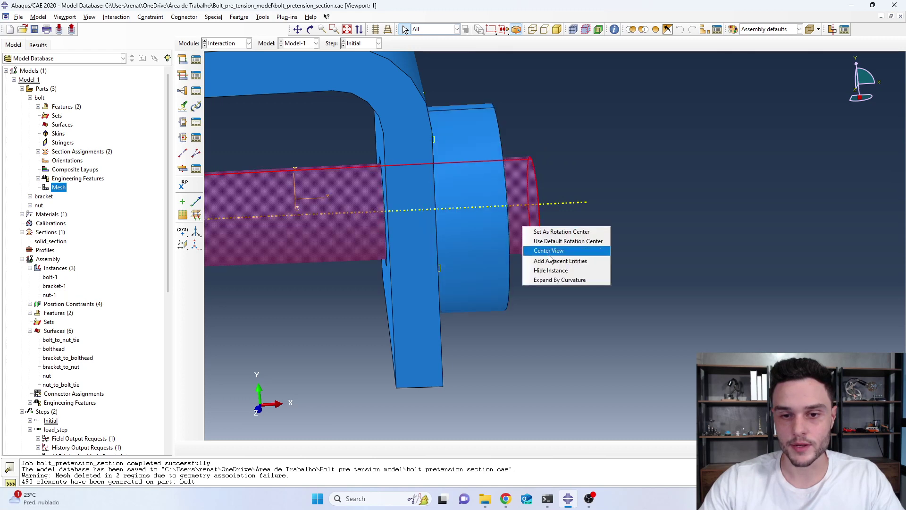
left_click(551, 270)
left_click_drag(503, 223, 477, 251, "ctrl+alt")
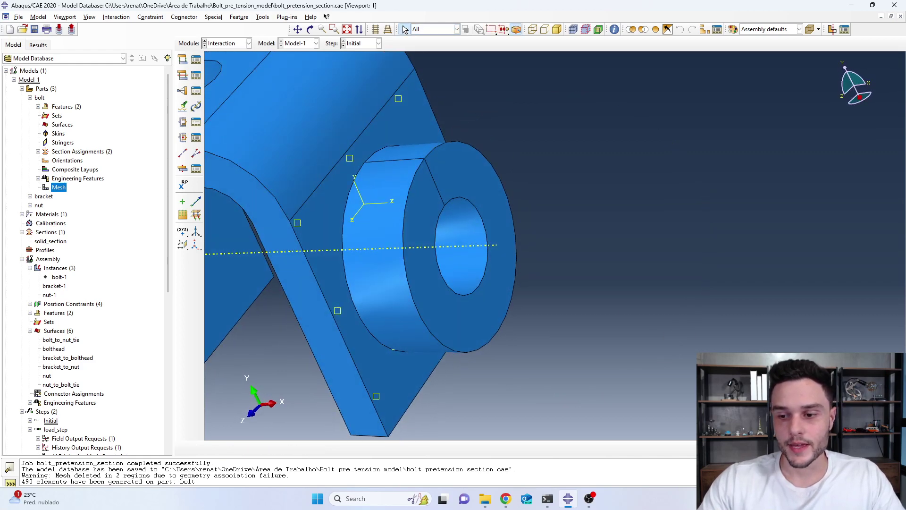
Compare the nut with the article's nut coupling picture and hide the bracket instance, leaving only the nut displayed.
left_click_drag(517, 226, 459, 255, "ctrl+alt")
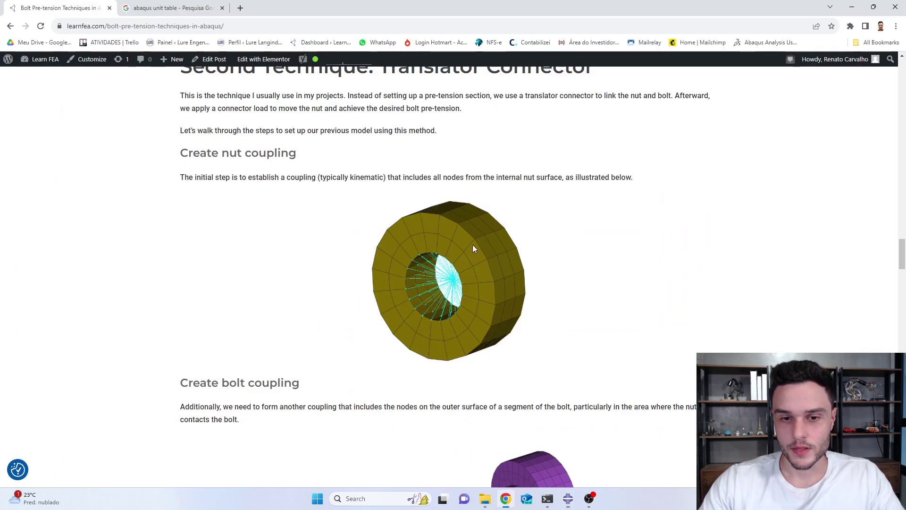
key("alt+Tab")
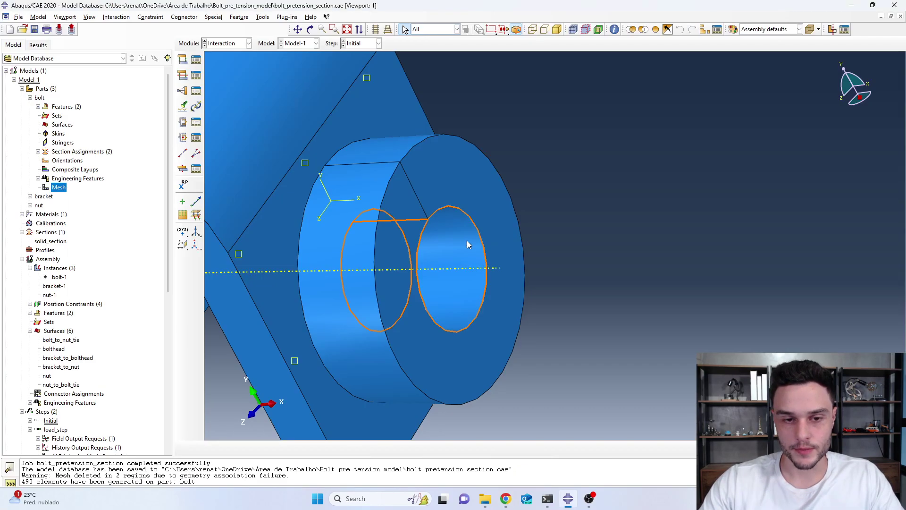
left_click_drag(486, 257, 459, 206, "ctrl+alt")
right_click(412, 126)
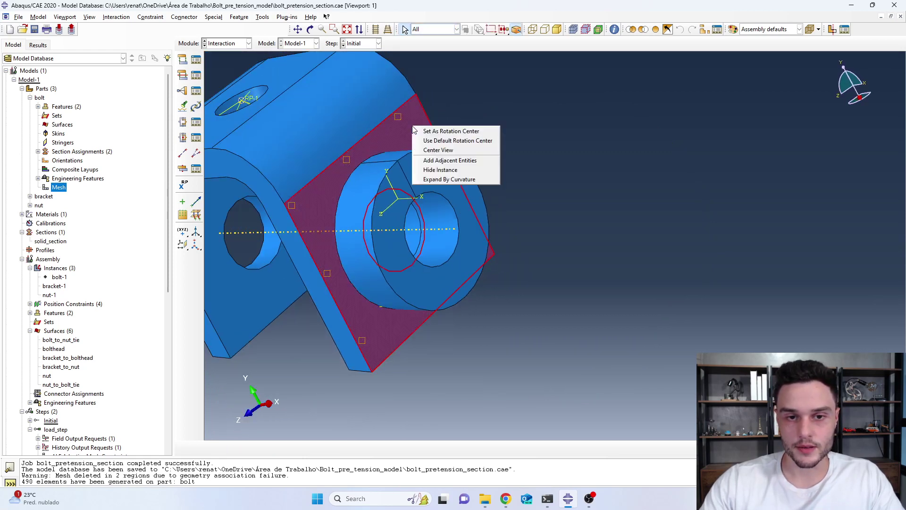
left_click(443, 170)
left_click_drag(455, 248, 487, 253, "ctrl+alt")
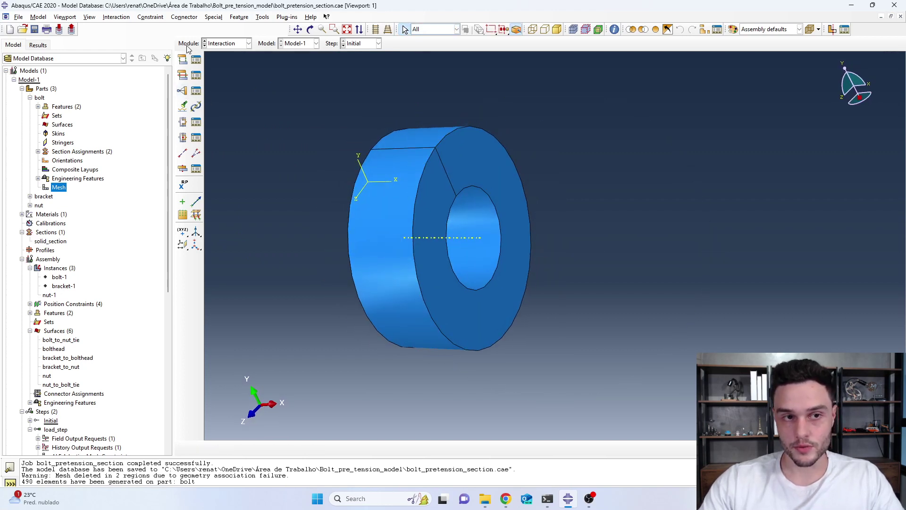
left_click(211, 45)
left_click(194, 110)
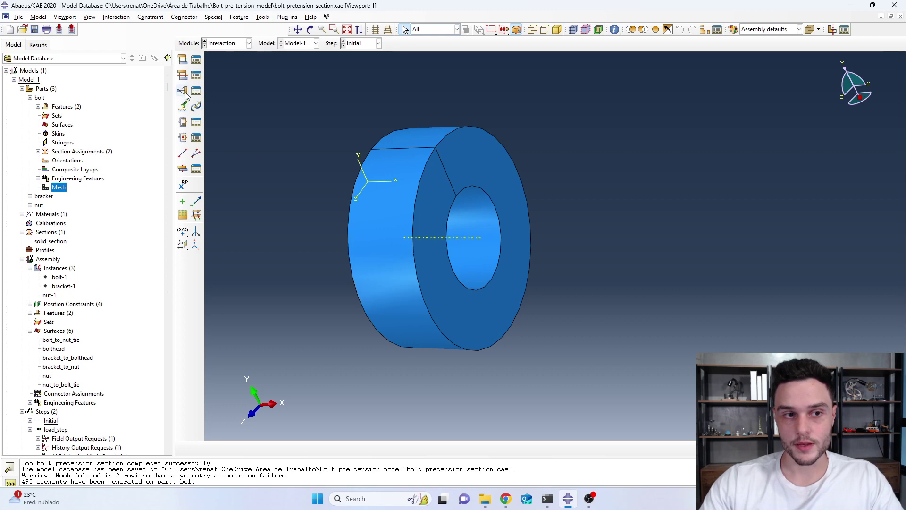
left_click(185, 94)
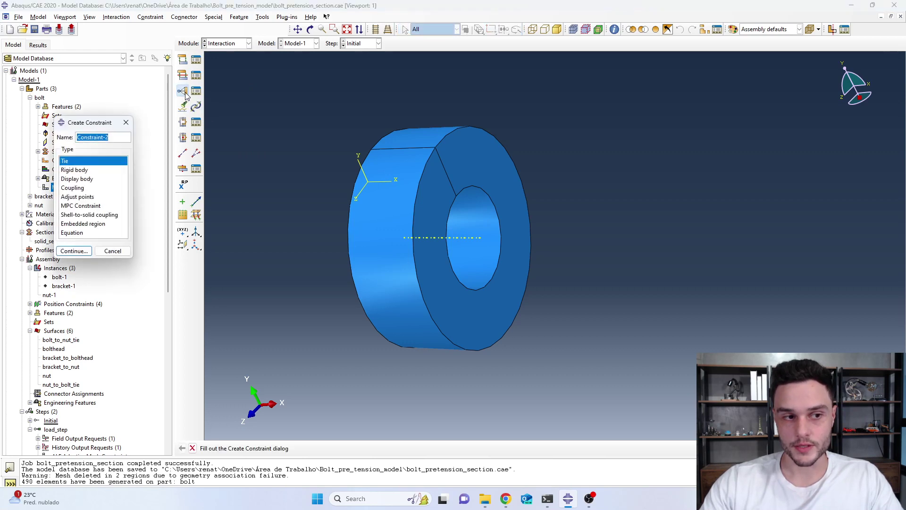
left_click(75, 188)
left_click_drag(114, 137, 42, 140)
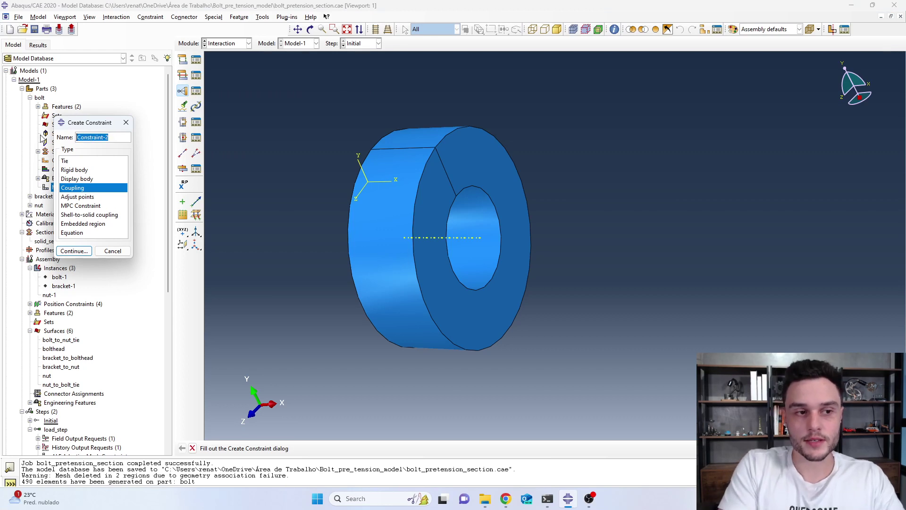
type("nut_coupling")
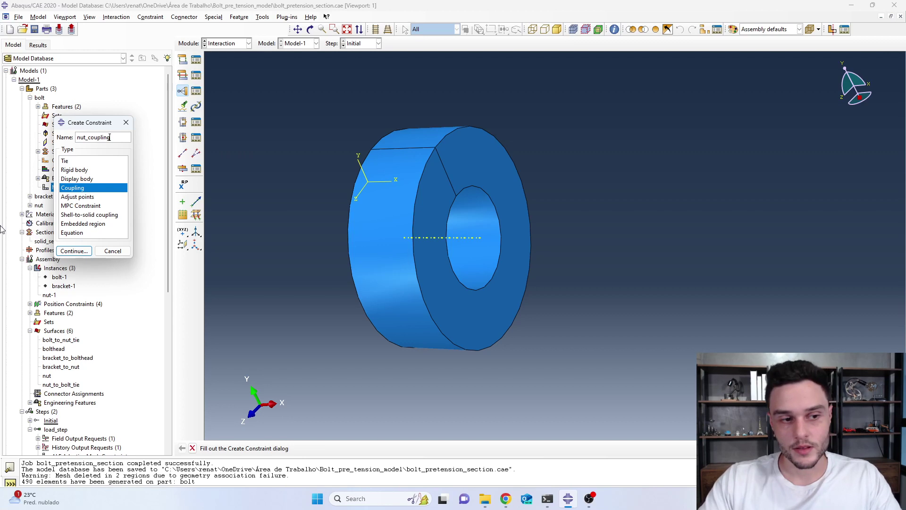
left_click(73, 251)
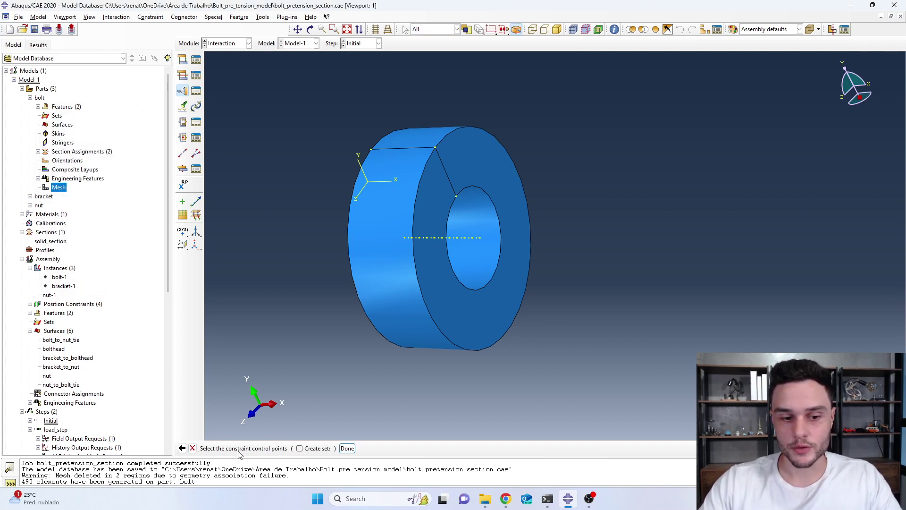
left_click_drag(486, 289, 433, 284, "ctrl+alt")
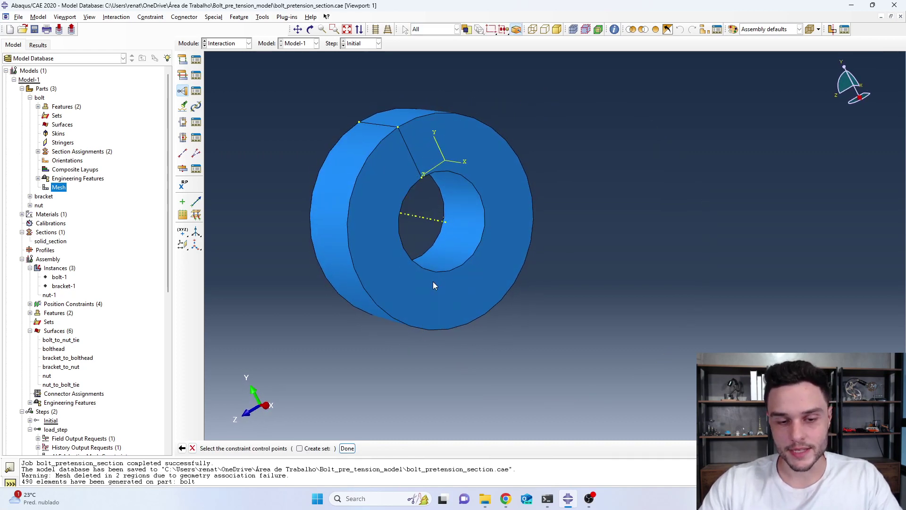
key("Escape")
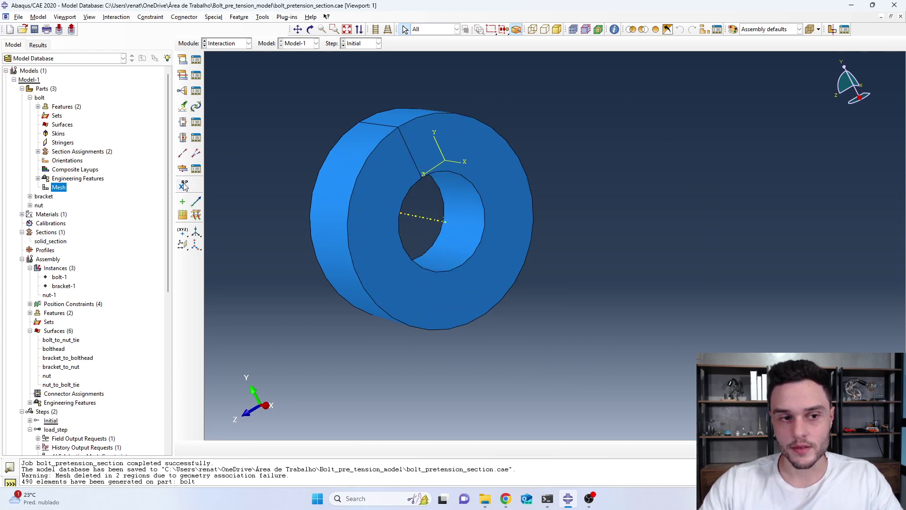
Create a reference point on the bolt axis at the centre of the nut's bracket-side hole edge.
left_click(184, 186)
left_click_drag(517, 243, 467, 264, "ctrl+alt")
scroll(406, 223, "up", 8)
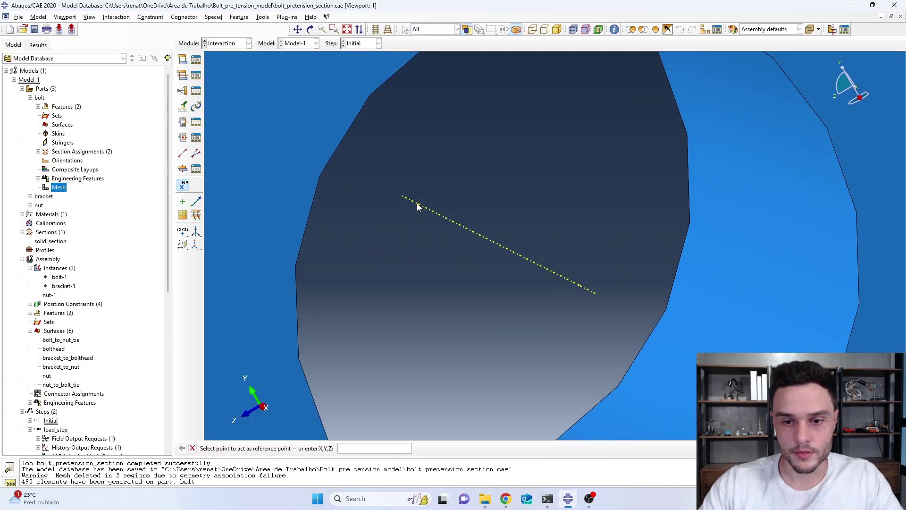
scroll(394, 222, "down", 5)
left_click_drag(395, 218, 486, 272, "ctrl+alt")
scroll(479, 270, "down", 5)
scroll(461, 261, "up", 3)
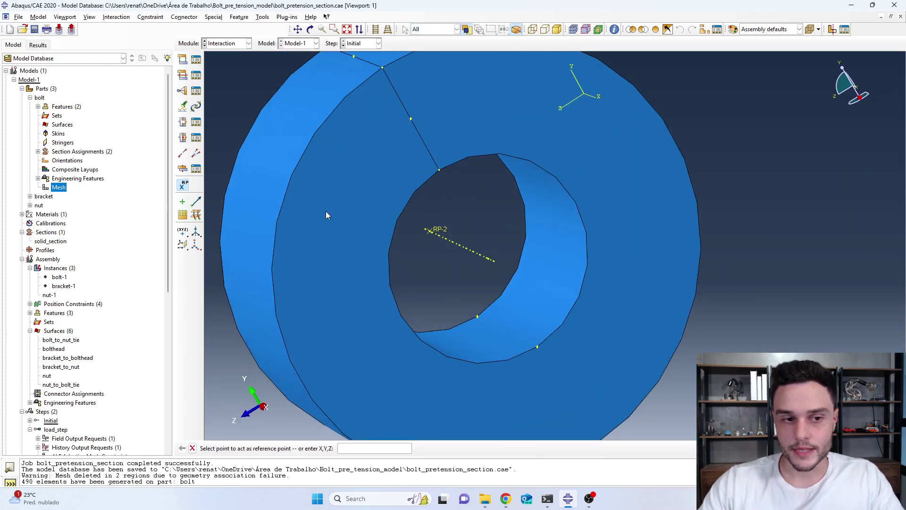
Start a new coupling constraint named nut_coupling.
left_click(183, 91)
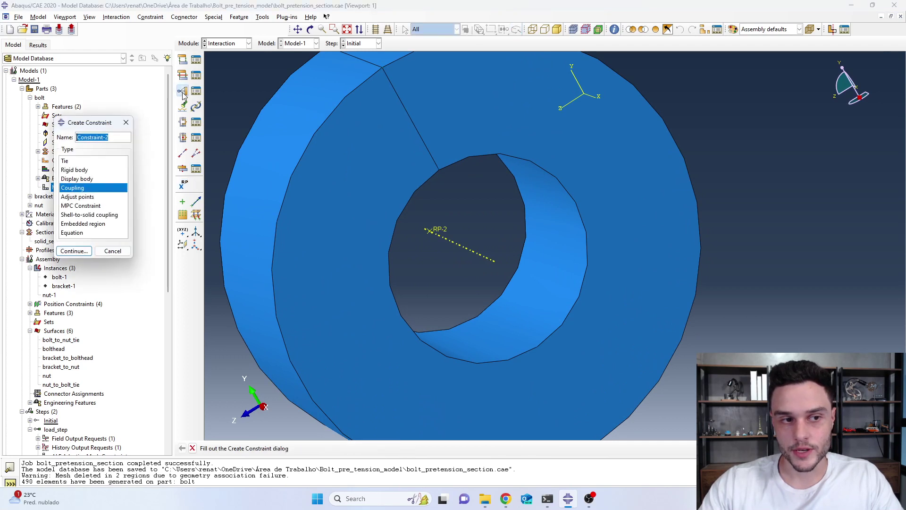
type("nu")
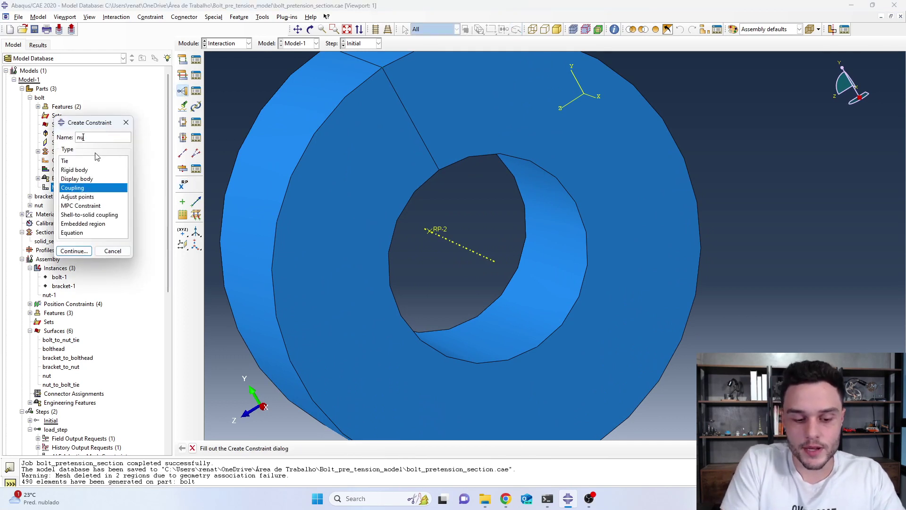
type("t_")
key("Return")
key("Return")
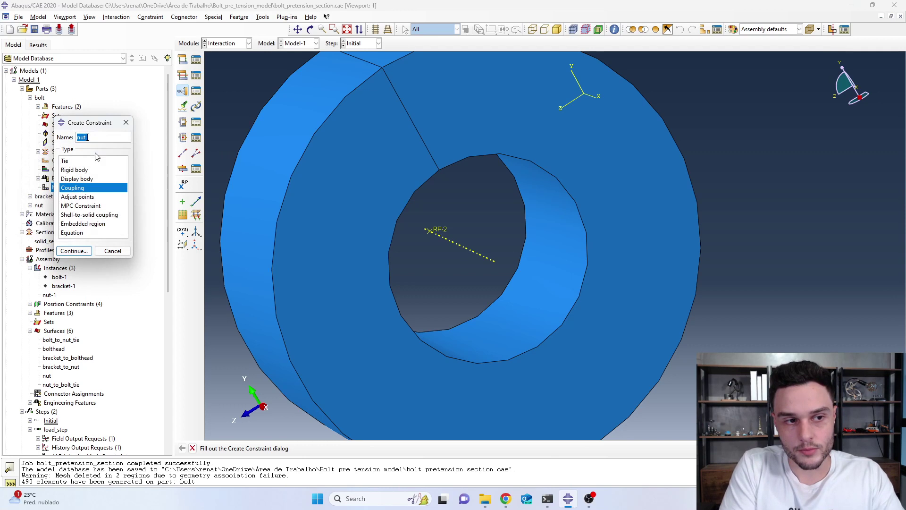
type("nut_cou")
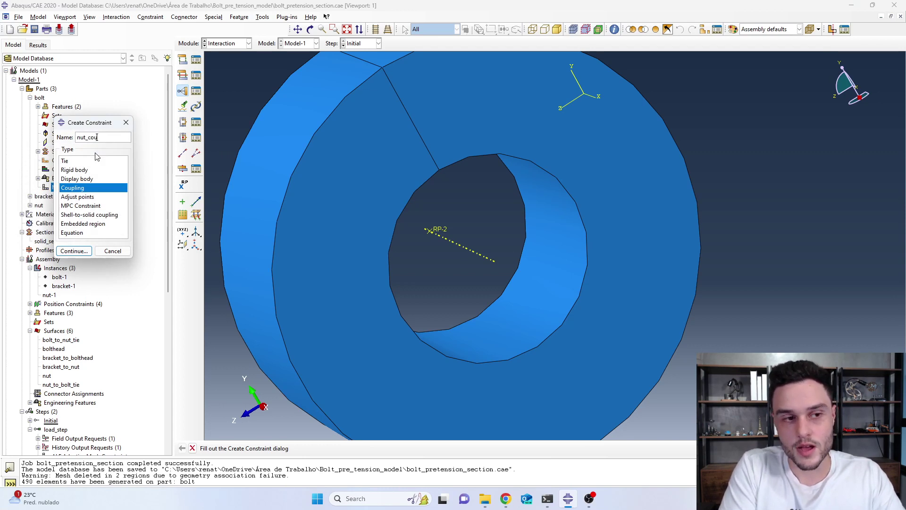
type("pling")
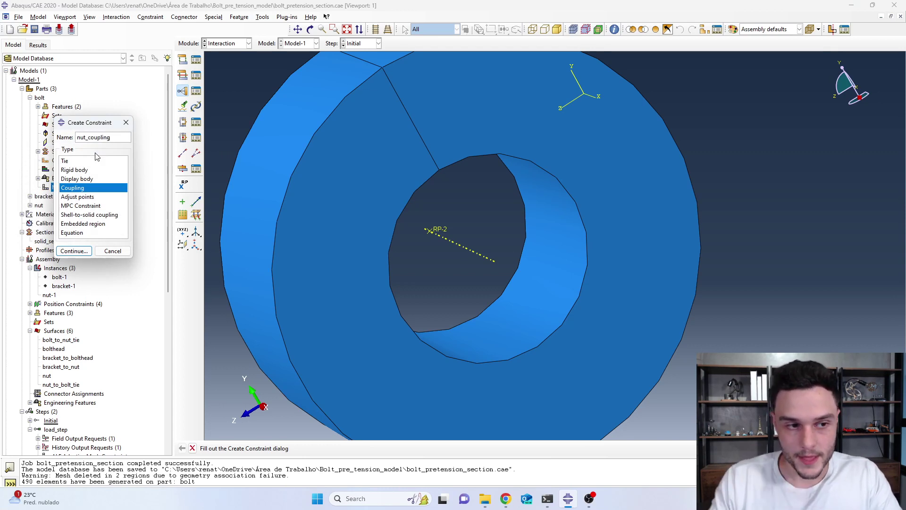
left_click(73, 250)
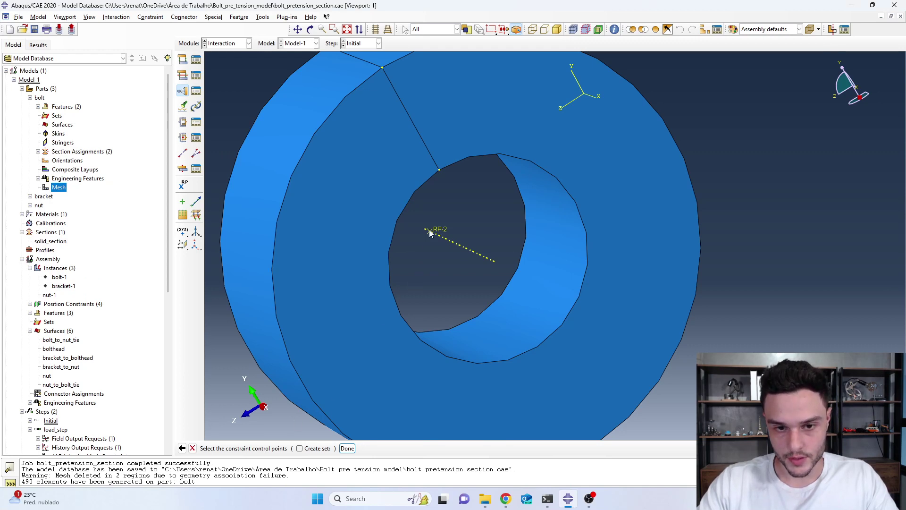
Couple reference point RP-2 to the nut's inner cylindrical surface with a kinematic coupling constraining all six degrees of freedom.
left_click(348, 447)
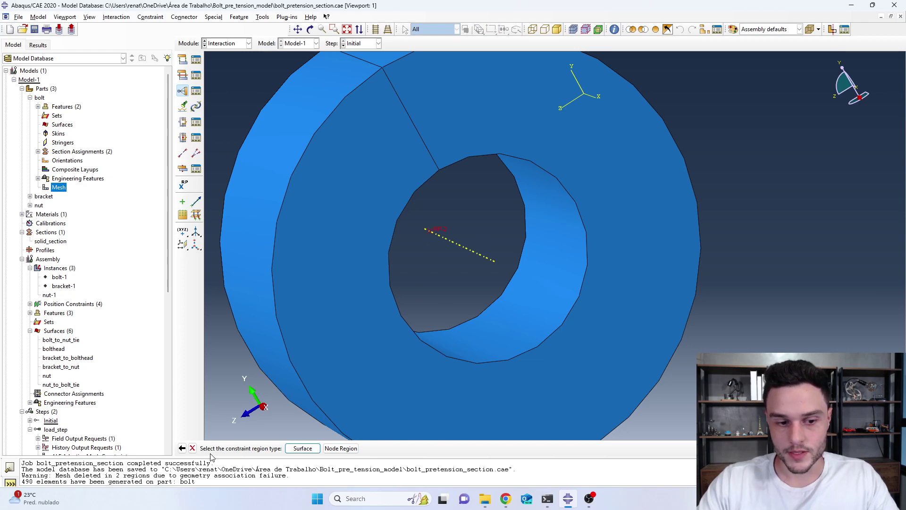
left_click(302, 447)
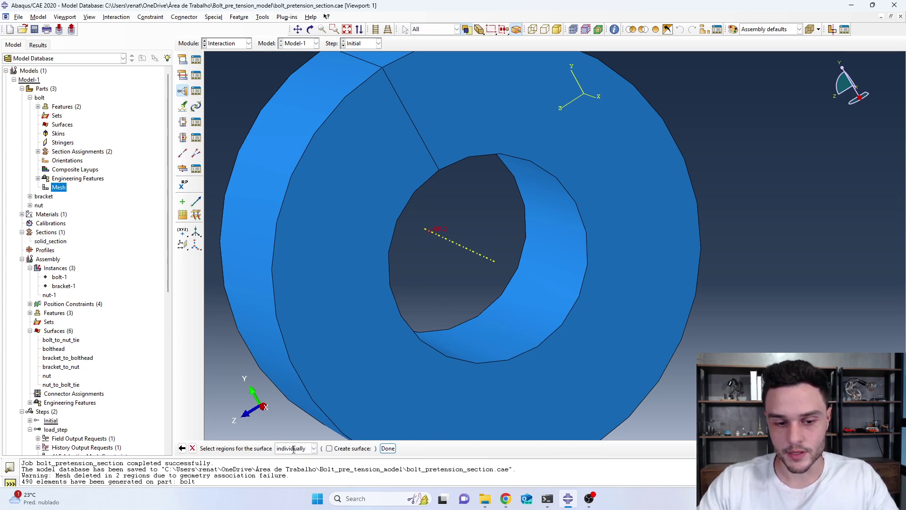
left_click(535, 267)
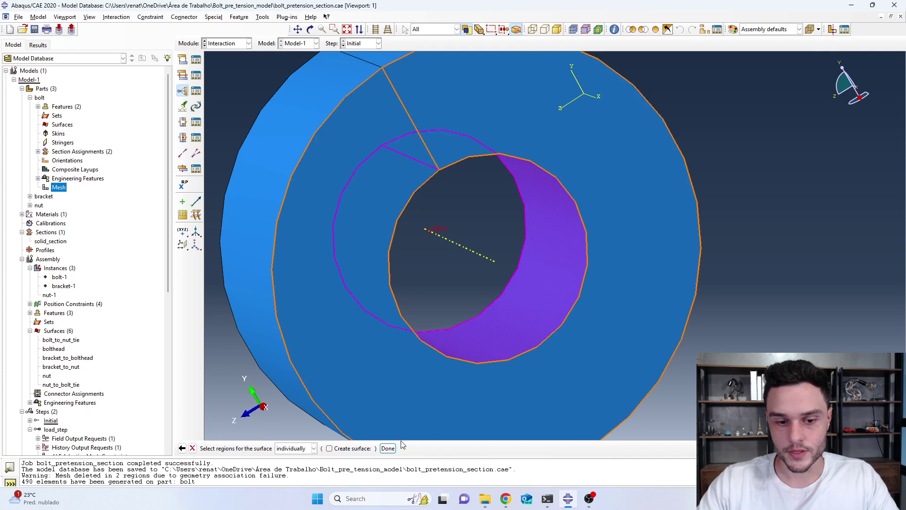
left_click(387, 448)
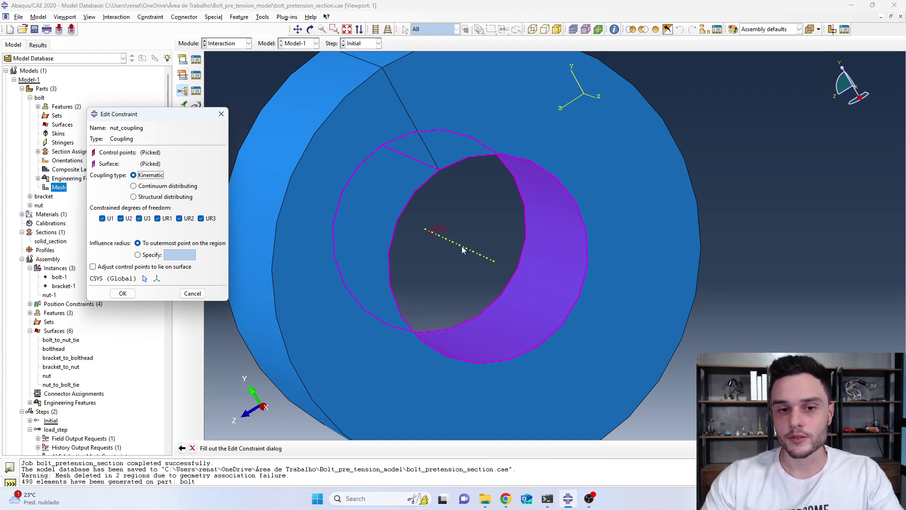
scroll(465, 255, "up", 3)
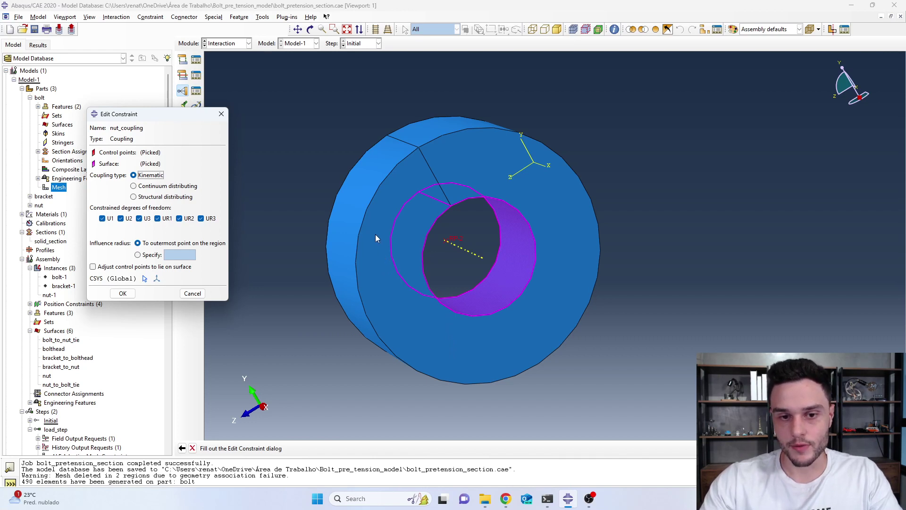
scroll(355, 263, "down", 1)
scroll(479, 248, "up", 1)
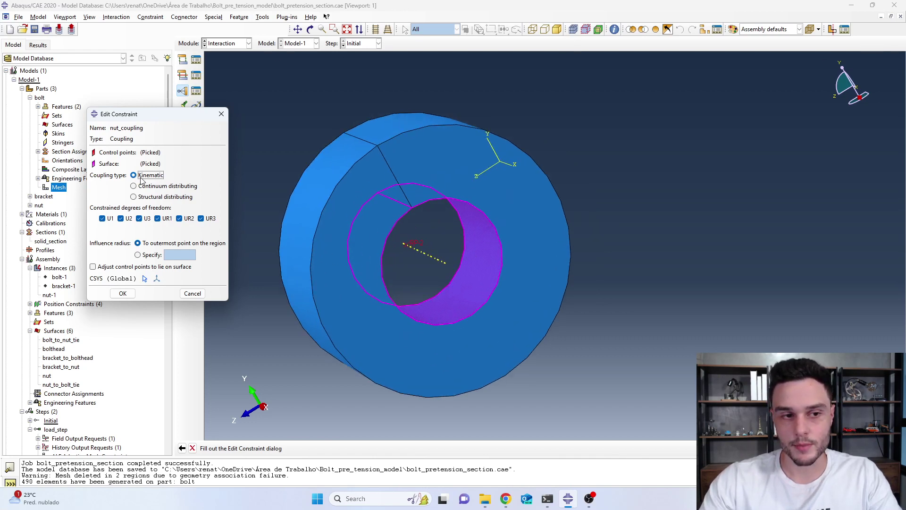
left_click(122, 293)
Inspect the coupling between the nut's inner surface and its reference point up close.
scroll(434, 225, "down", 1)
left_click_drag(455, 283, 458, 319, "ctrl+alt")
scroll(458, 318, "up", 1)
scroll(420, 307, "up", 2)
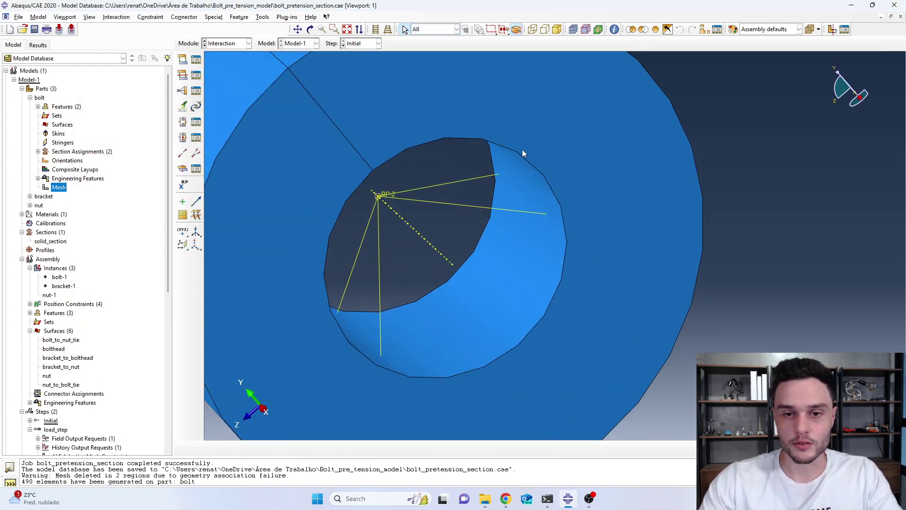
left_click(498, 335)
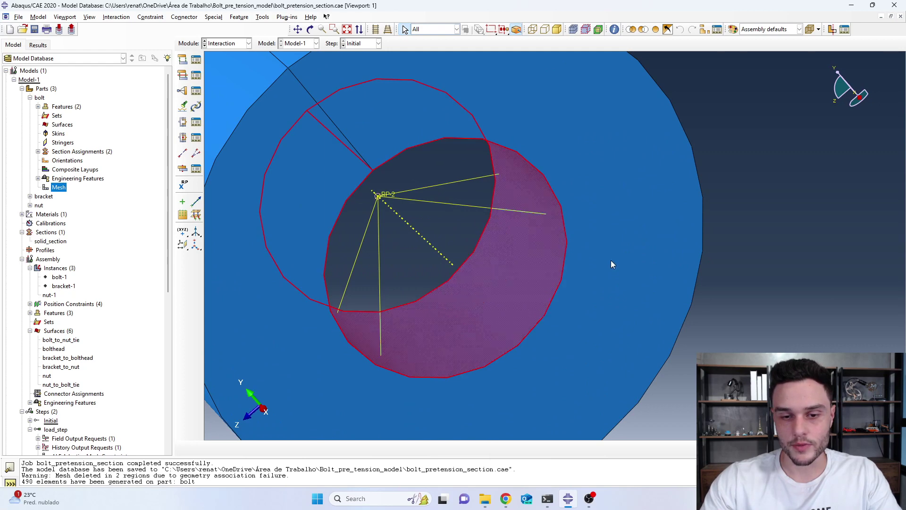
left_click(364, 197)
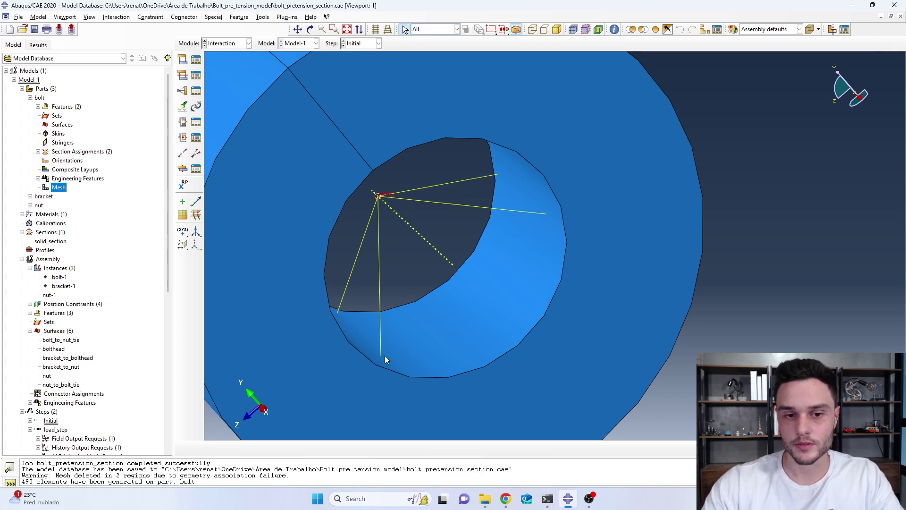
scroll(533, 314, "down", 8)
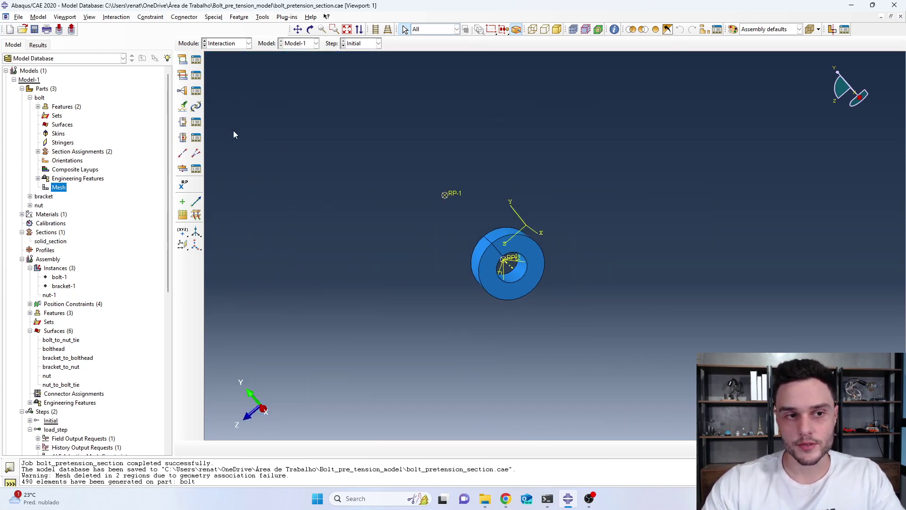
Hide the nut instance and show the bolt instance in the assembly.
scroll(94, 210, "down", 2)
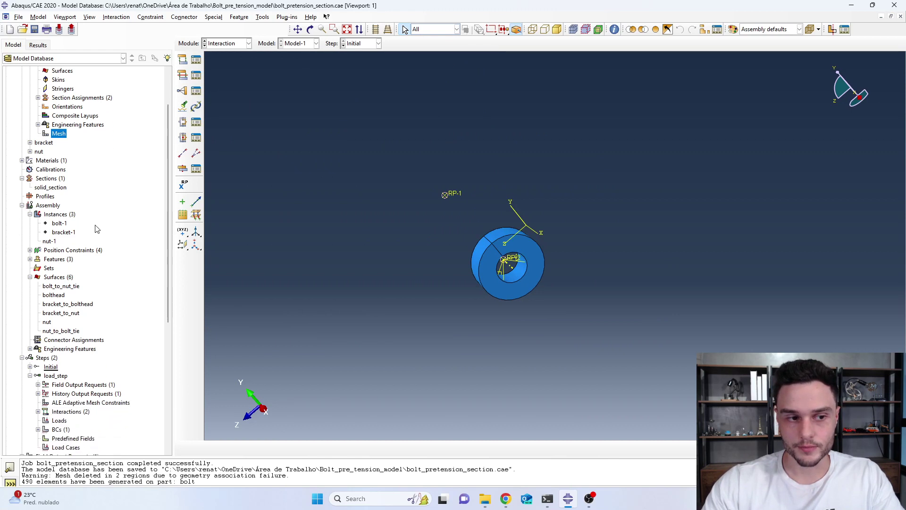
left_click_drag(575, 306, 623, 253, "ctrl+alt")
scroll(524, 292, "up", 5)
left_click(369, 213, "ctrl+alt")
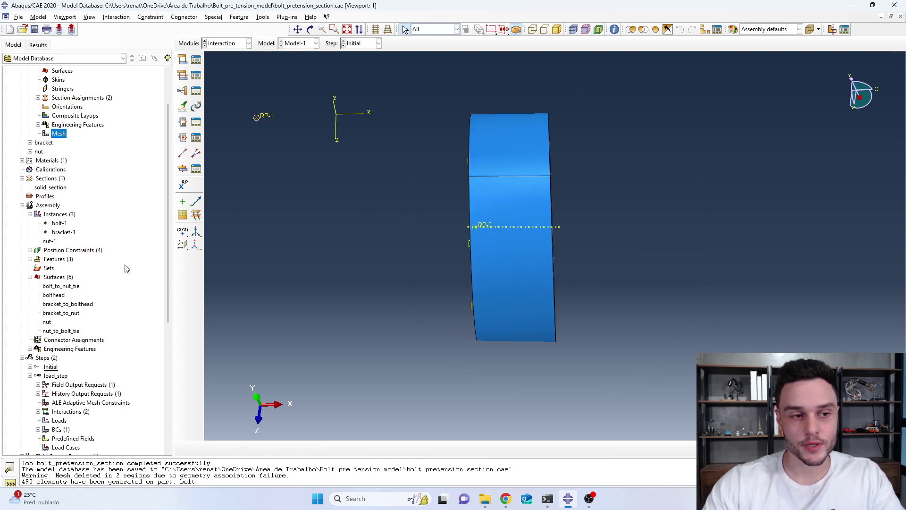
scroll(94, 255, "down", 1)
scroll(66, 243, "up", 1)
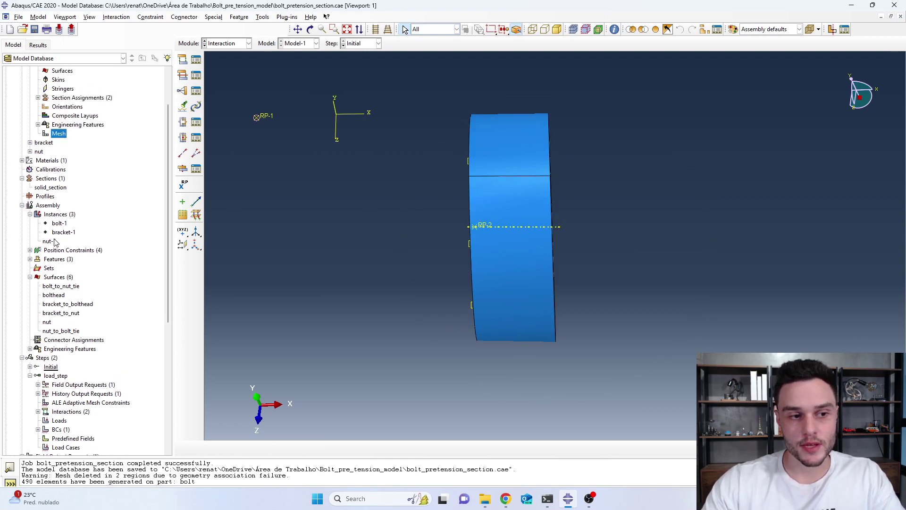
right_click(55, 242)
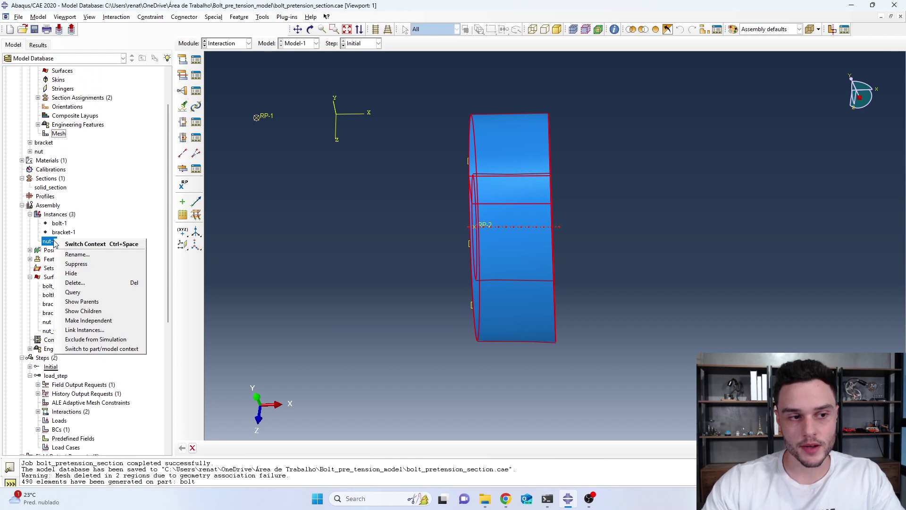
left_click(71, 273)
left_click(60, 224)
right_click(60, 225)
left_click(76, 261)
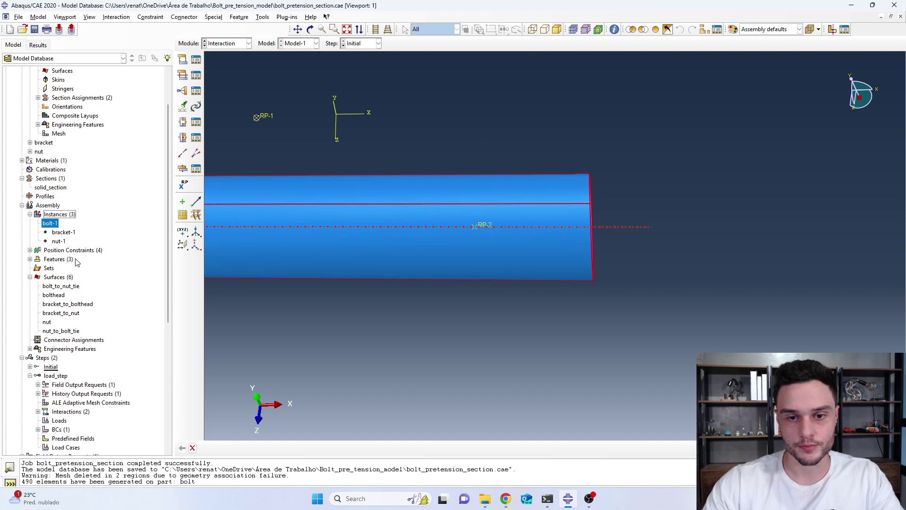
Examine the free end of the bolt shank around RP-2, where the nut sits.
scroll(528, 215, "down", 3)
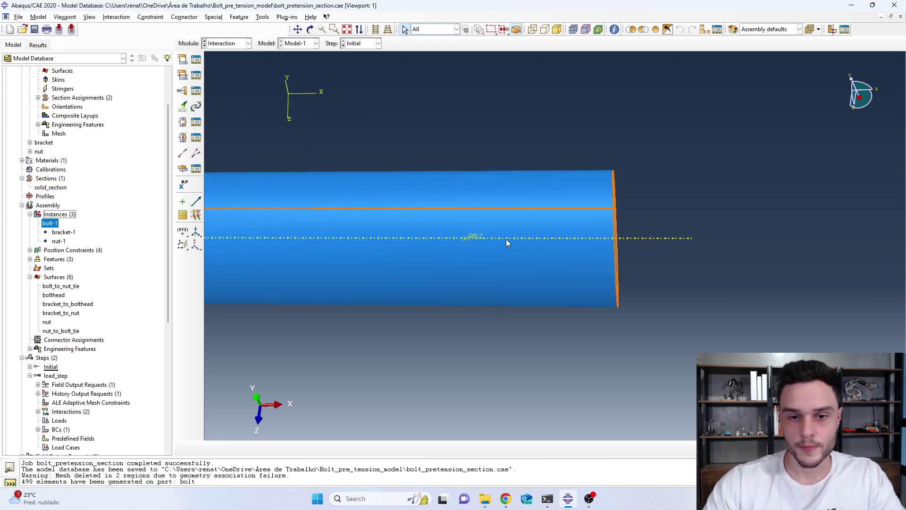
scroll(512, 243, "up", 3)
scroll(494, 244, "down", 2)
mouse_move(515, 243)
left_mouse_down("ctrl+alt")
mouse_move(519, 233)
mouse_move(512, 239)
mouse_move(518, 262)
mouse_move(515, 245)
left_mouse_up("ctrl+alt")
scroll(516, 244, "down", 2)
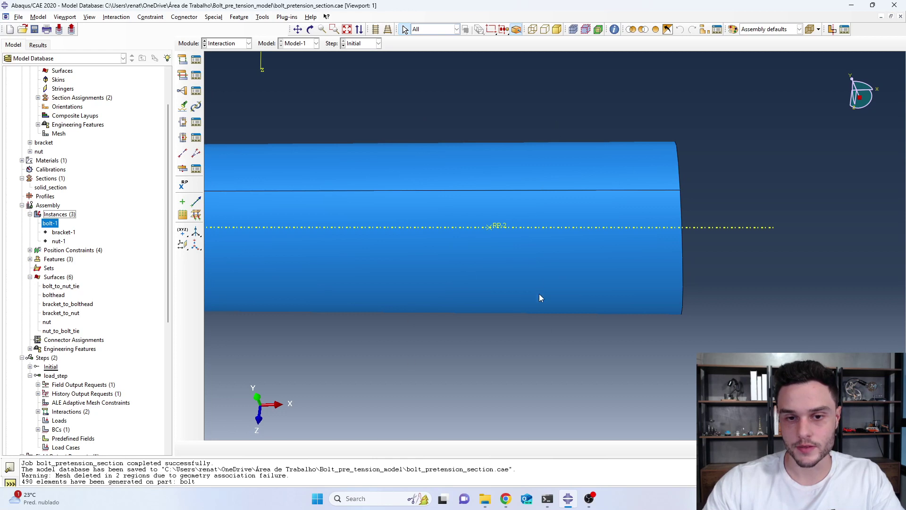
scroll(551, 211, "up", 3)
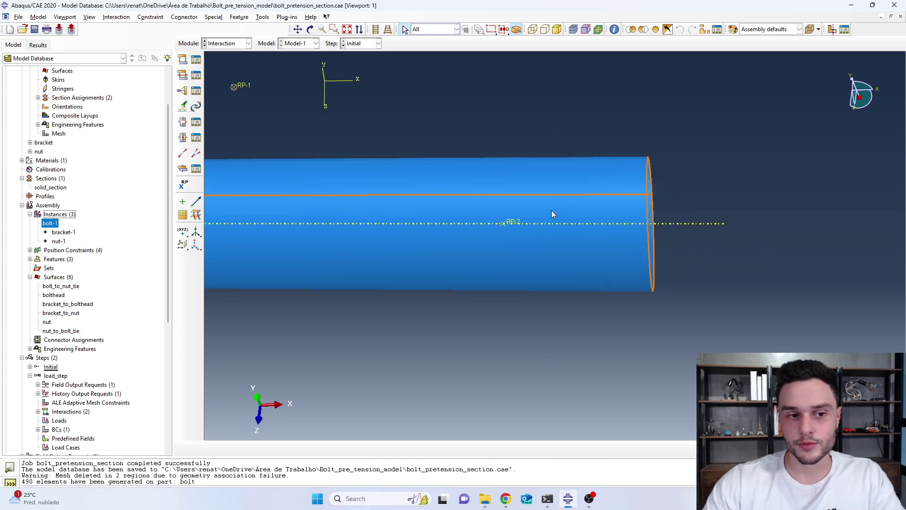
scroll(551, 210, "down", 3)
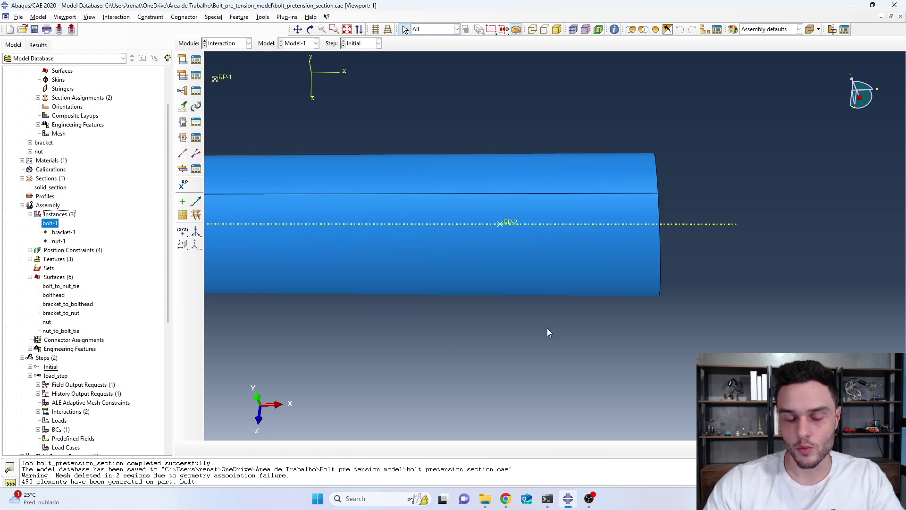
scroll(542, 288, "up", 3)
scroll(541, 287, "down", 2)
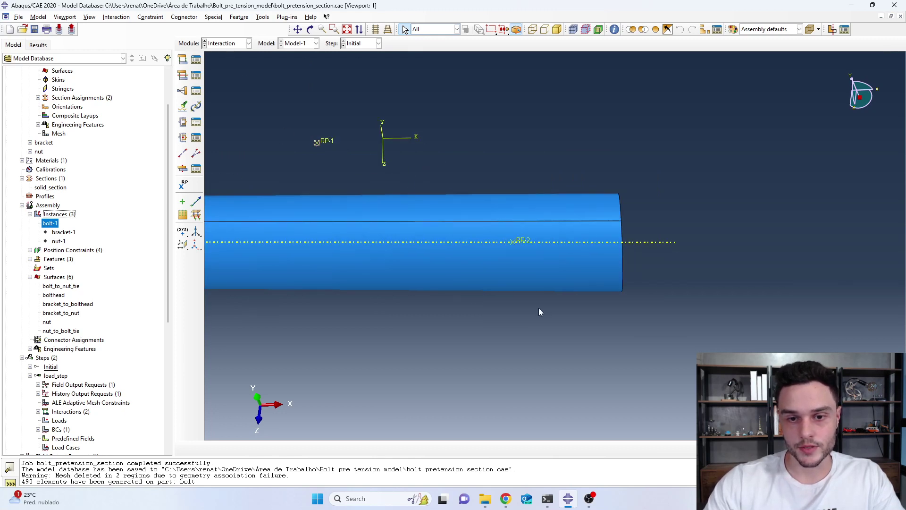
scroll(539, 307, "up", 1)
Switch to the Part module with the bolt part displayed and bring the free end of its shank into view.
left_click(248, 43)
left_click(223, 55)
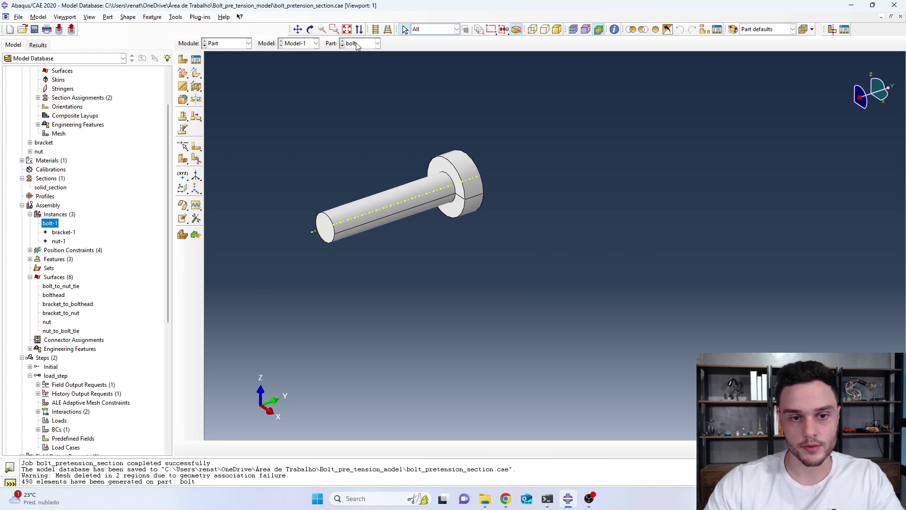
scroll(372, 269, "down", 3)
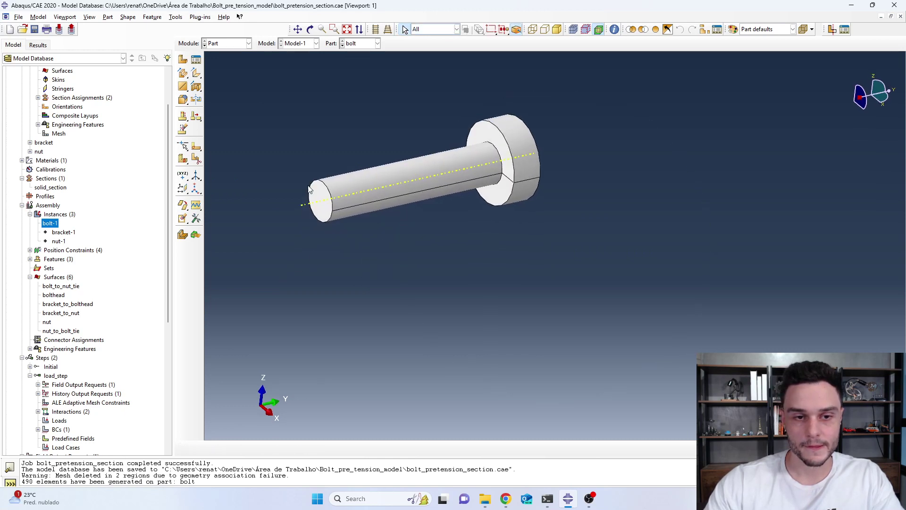
left_click_drag(461, 238, 499, 160, "ctrl+alt")
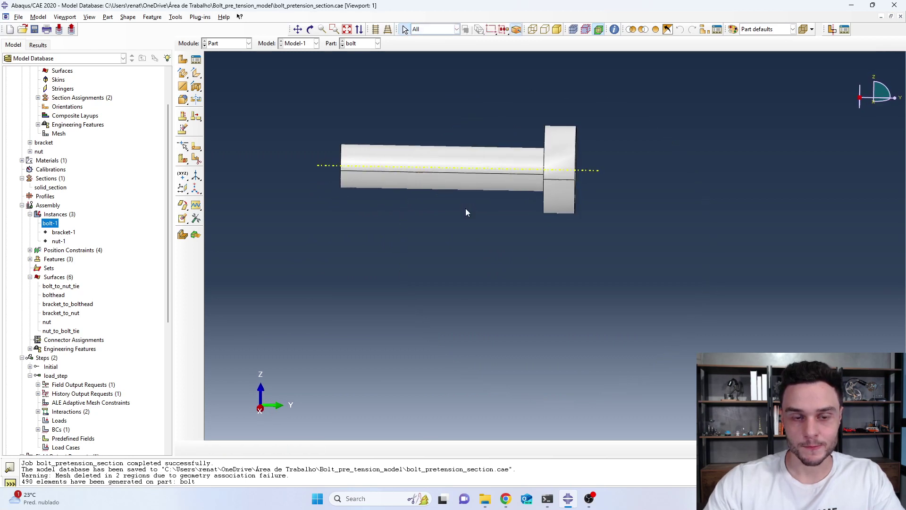
scroll(285, 161, "down", 2)
scroll(331, 156, "down", 2)
left_click_drag(447, 217, 446, 213, "ctrl+alt")
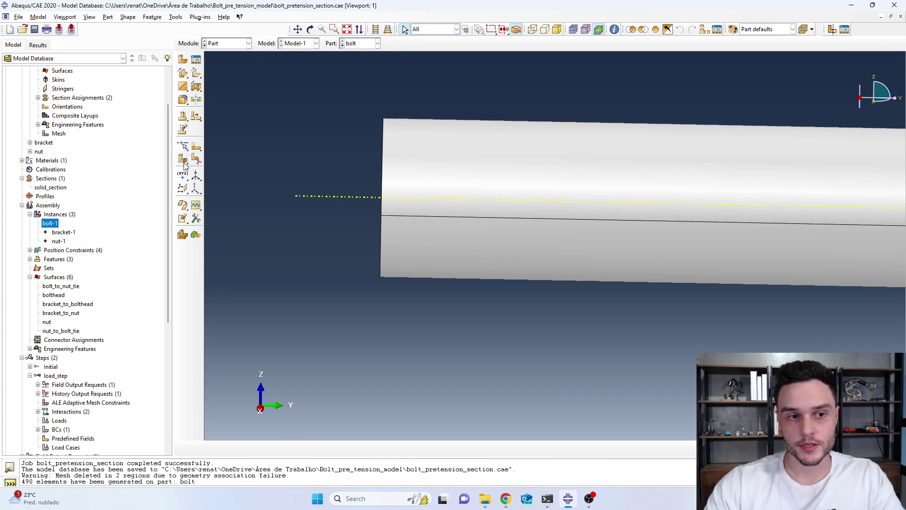
Try to partition the bolt's shank cell with a cutting plane, accepting deletion of the meshes the partition invalidates.
mouse_move(184, 165)
left_mouse_down()
mouse_move(262, 163)
mouse_move(198, 163)
left_mouse_up()
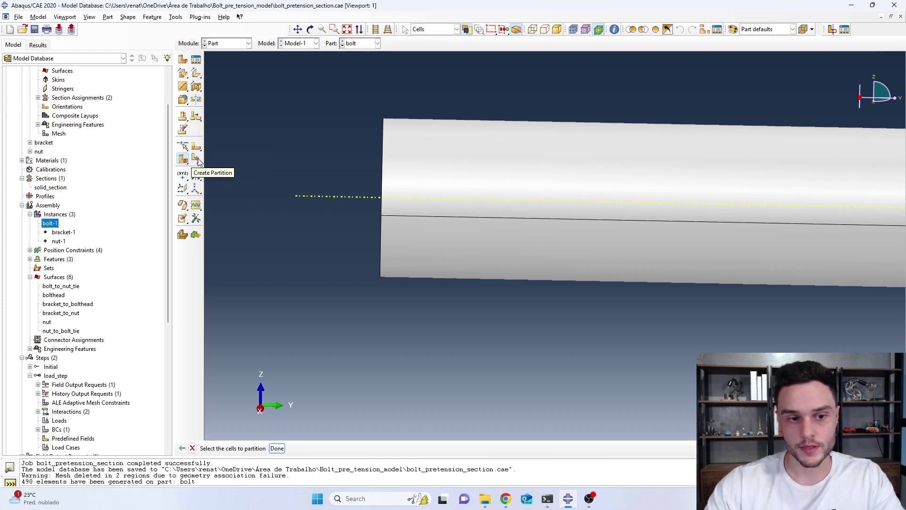
scroll(330, 217, "down", 1)
scroll(439, 230, "down", 2)
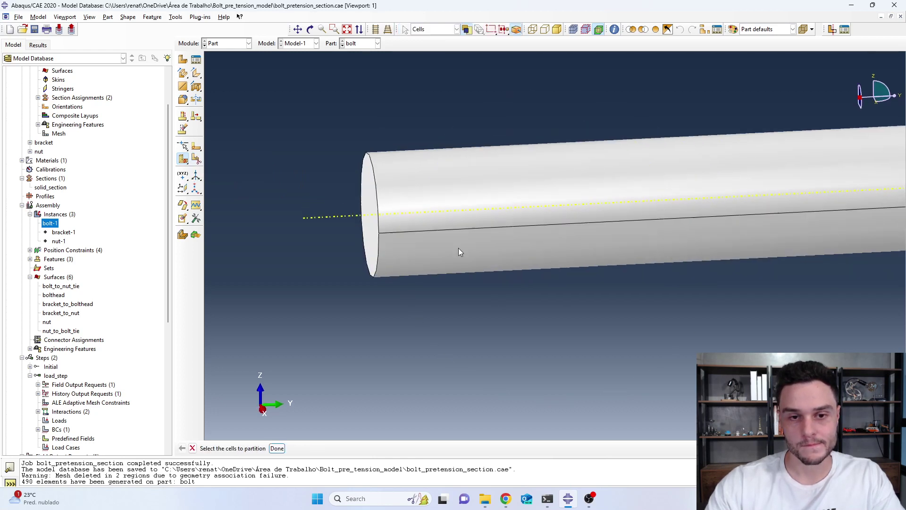
left_click(422, 189)
left_click(277, 448)
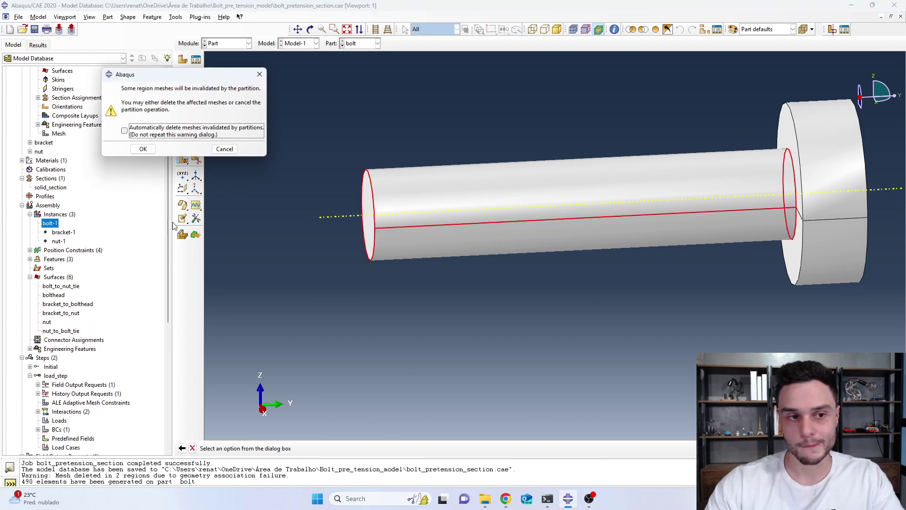
left_click(145, 149)
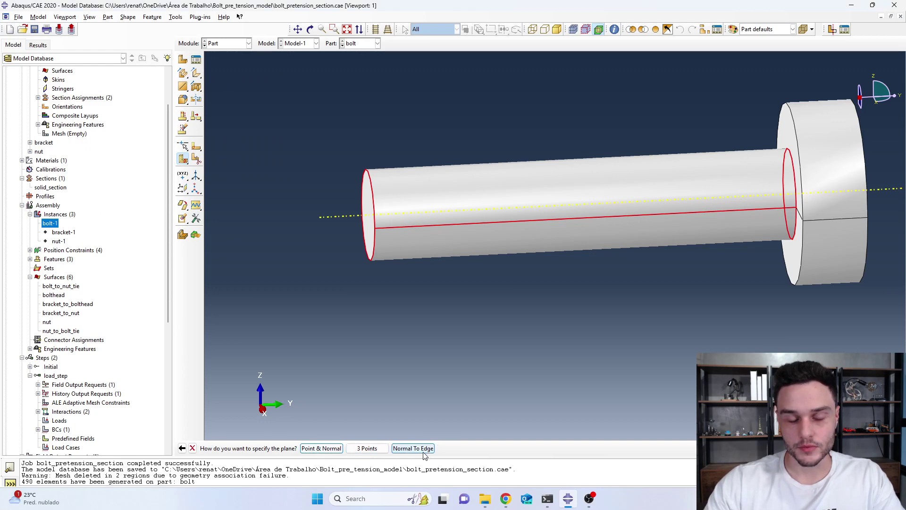
left_click_drag(390, 315, 503, 264, "ctrl+alt")
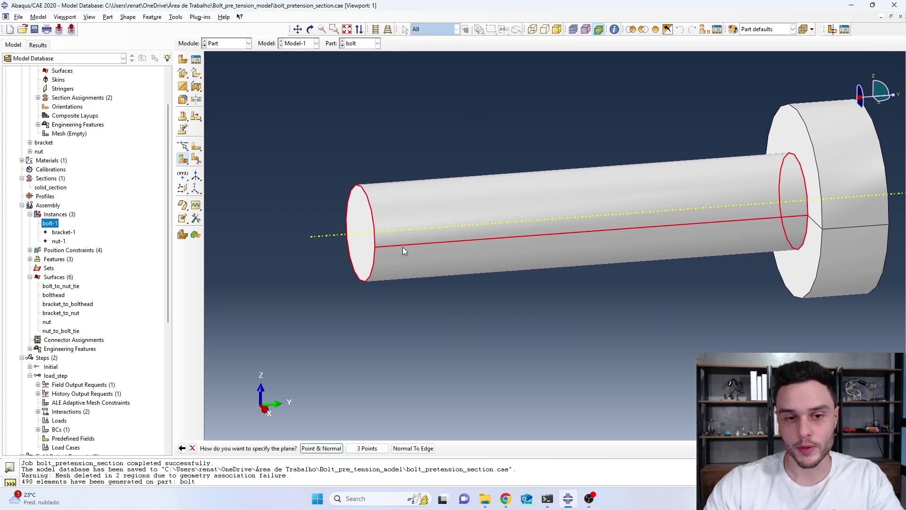
key("Escape")
scroll(394, 236, "up", 2)
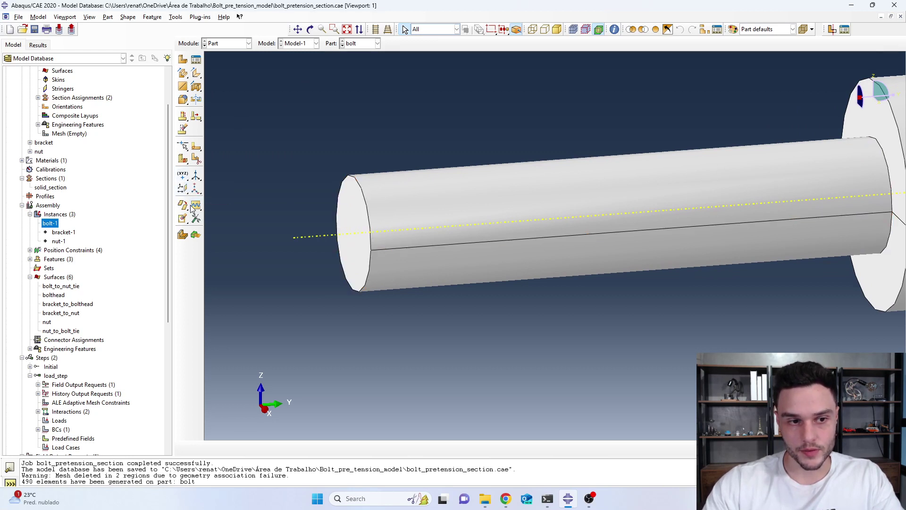
left_click(183, 176)
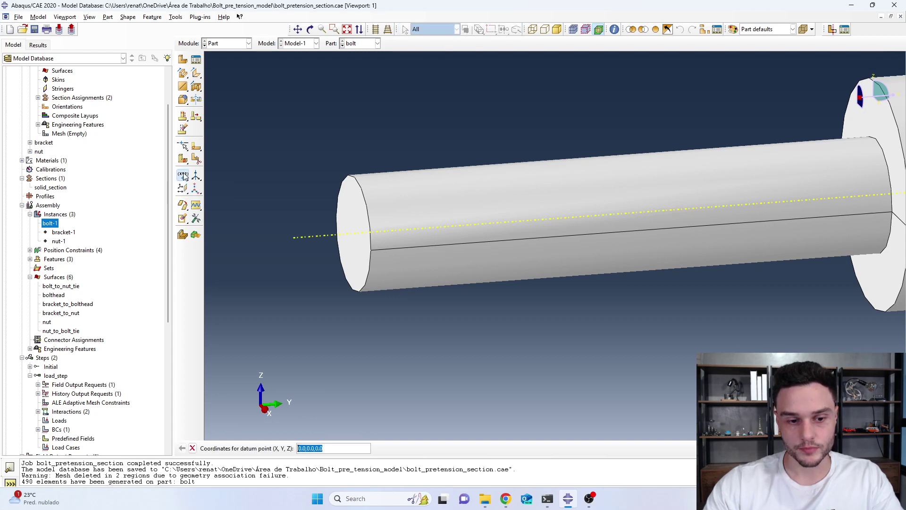
scroll(358, 314, "up", 1)
key("Escape")
left_click(184, 179)
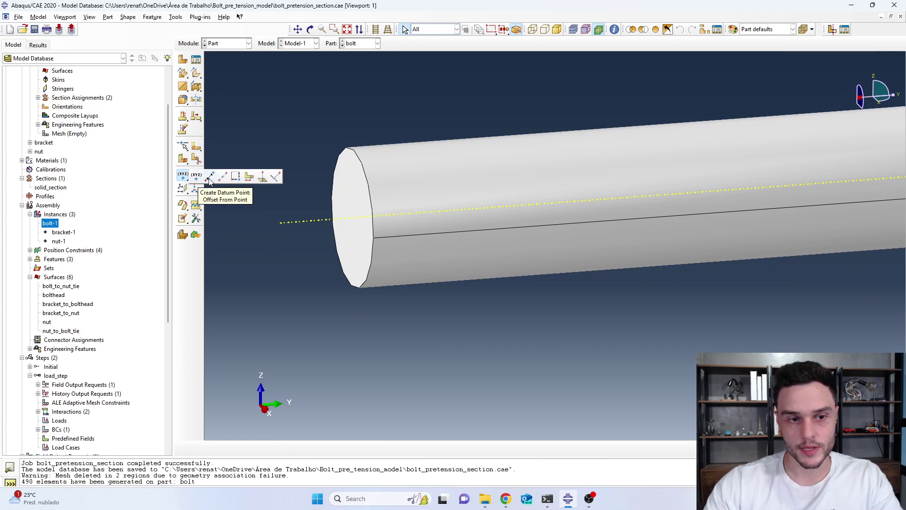
key("Escape")
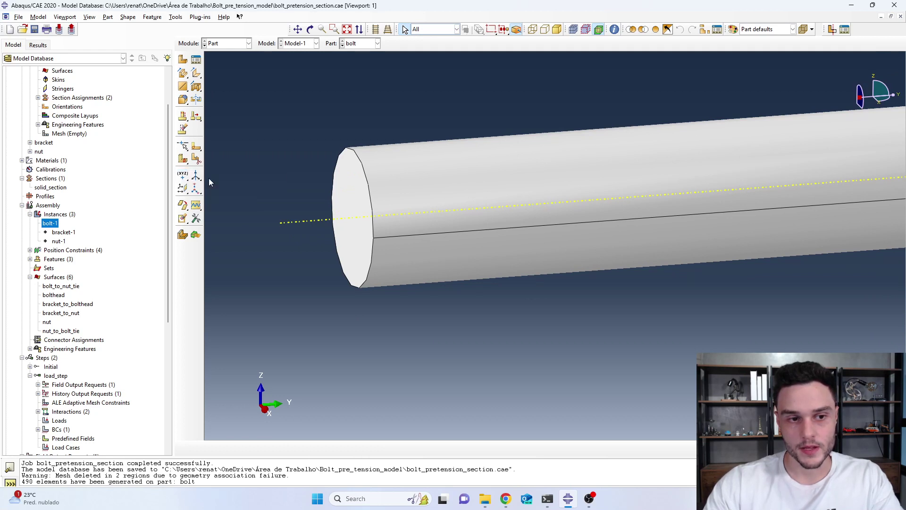
Create a datum point offset 0,5,0 from the vertex where the shank's side edge meets its free end.
left_click(184, 177)
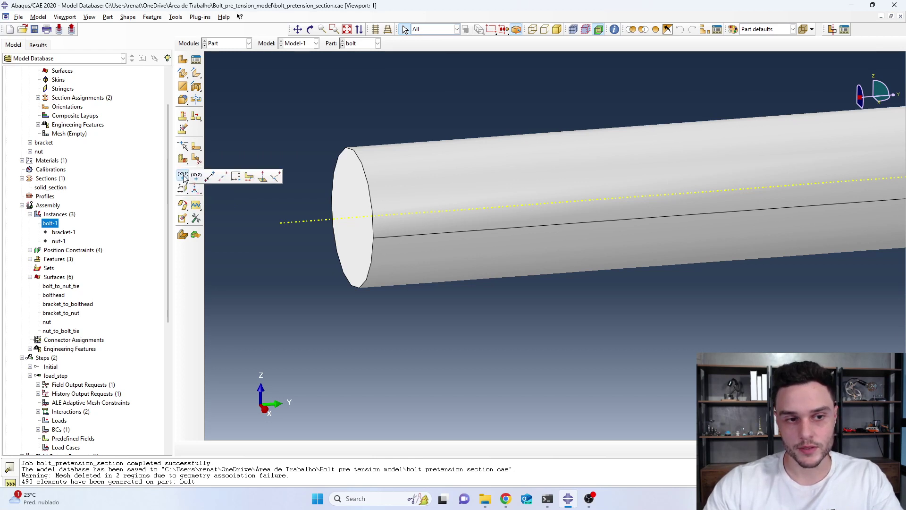
left_click(212, 178)
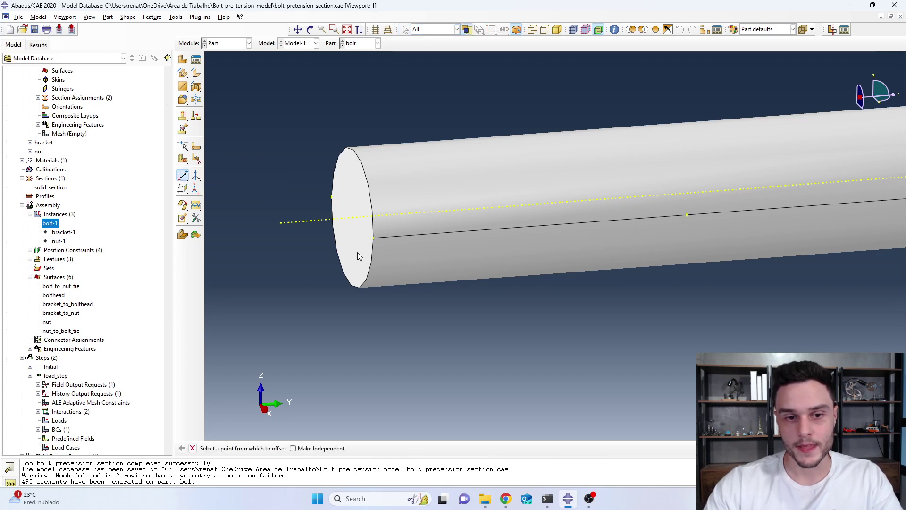
left_click(374, 238)
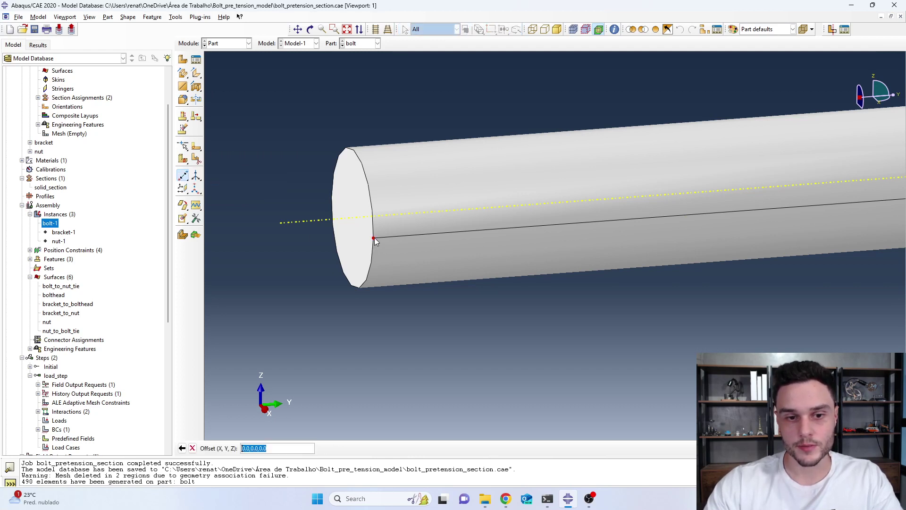
scroll(477, 234, "down", 3)
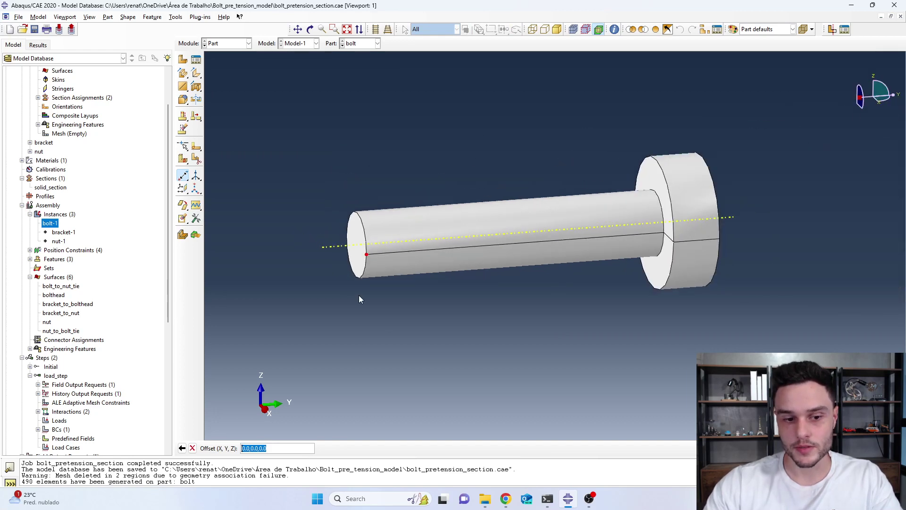
scroll(359, 314, "up", 3)
left_click(253, 448)
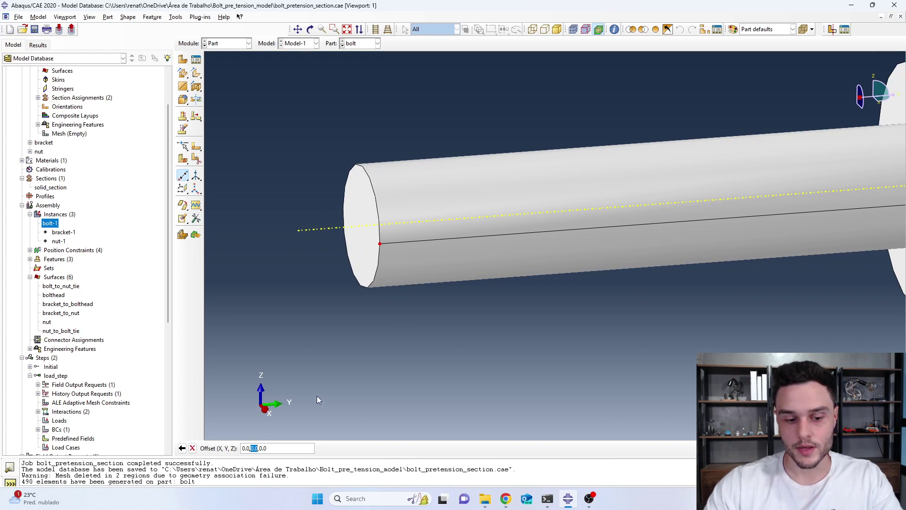
type("5")
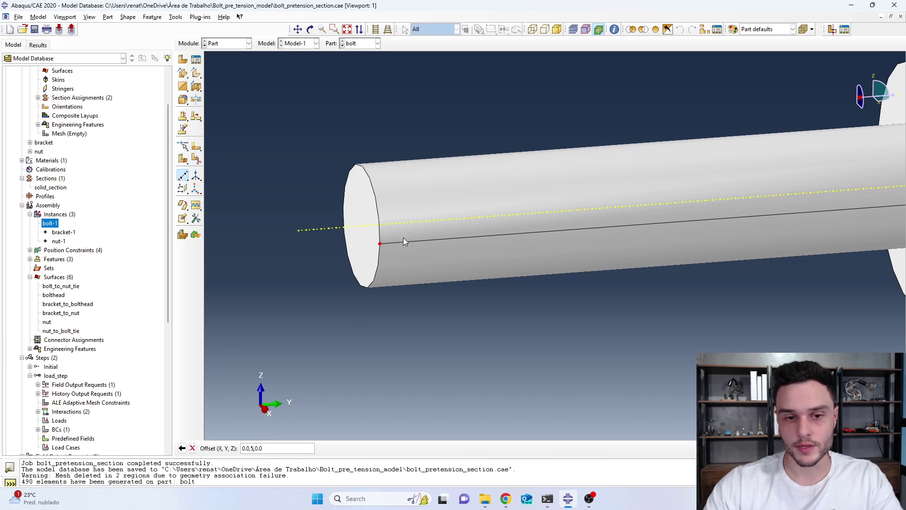
scroll(417, 239, "up", 2)
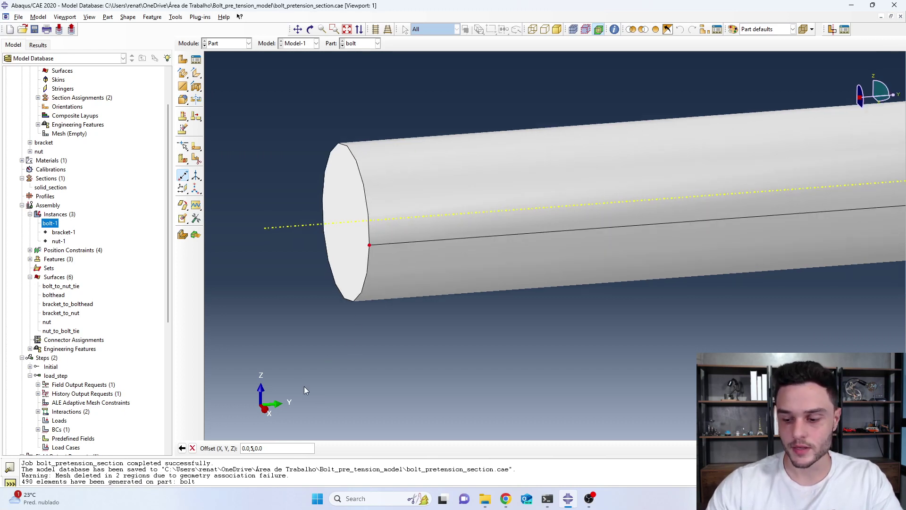
key("Return")
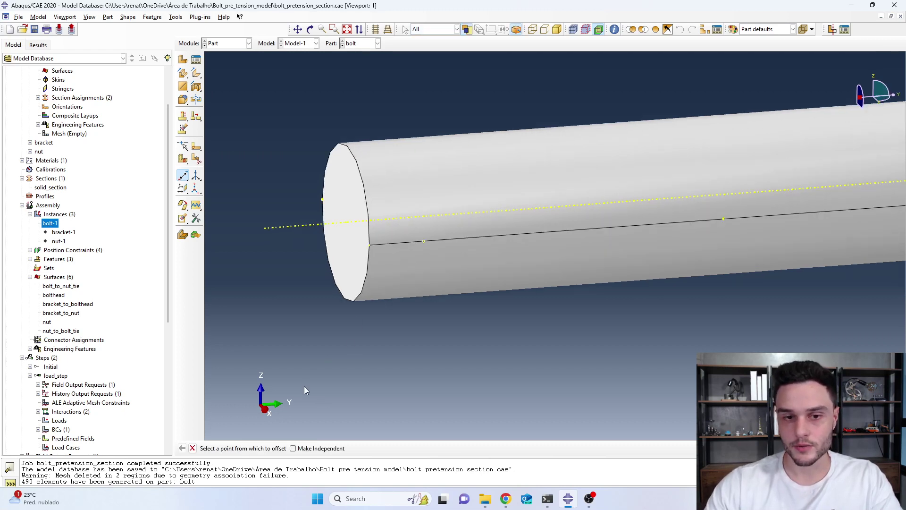
Create a second datum point offset 0,10,0 from the first datum point along the shank's side edge.
left_click(424, 242)
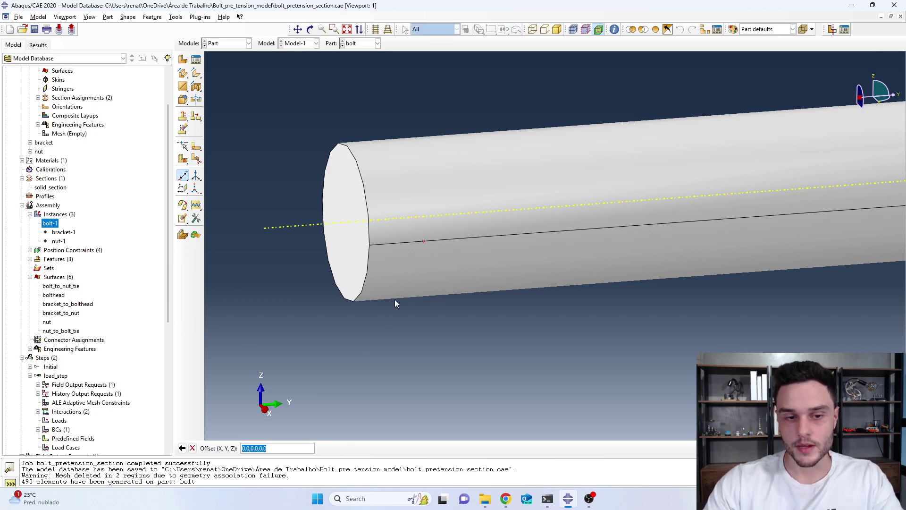
scroll(242, 333, "down", 3)
scroll(409, 264, "up", 2)
scroll(409, 266, "up", 1)
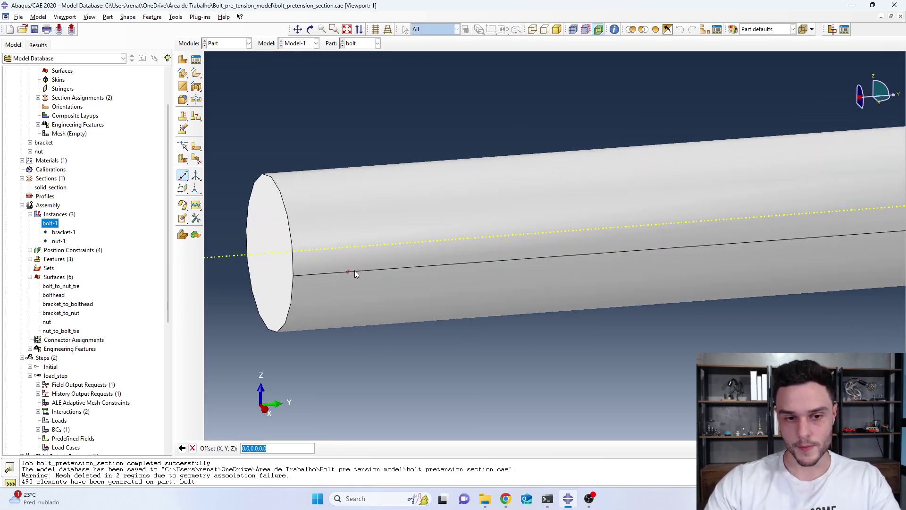
scroll(348, 272, "up", 1)
scroll(325, 326, "down", 1)
left_click(257, 448)
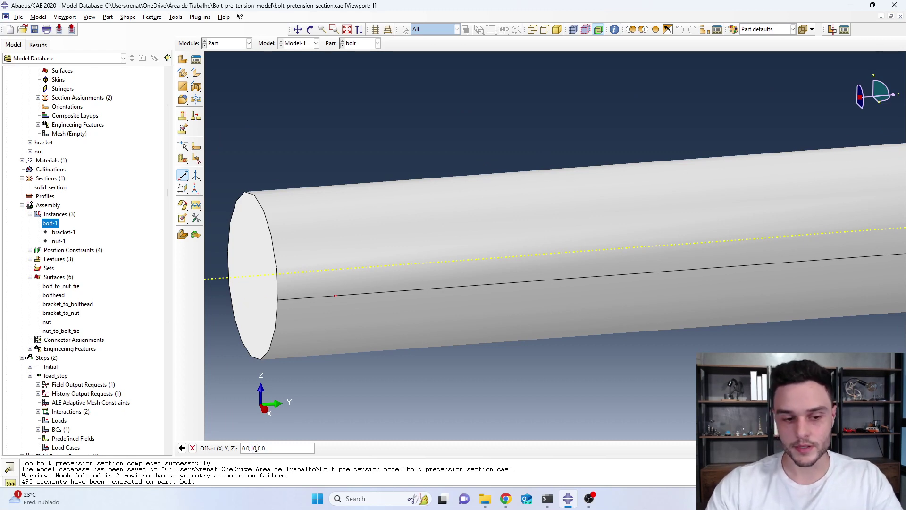
key("Return")
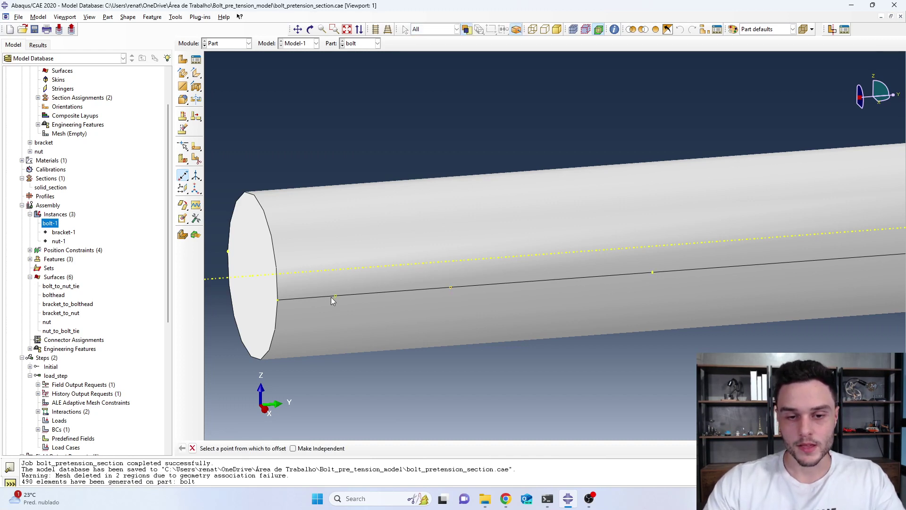
Create a datum point on the bolt axis, offset 0,15,0 from the centre of the shank's free end face.
scroll(349, 295, "down", 3)
scroll(330, 296, "up", 3)
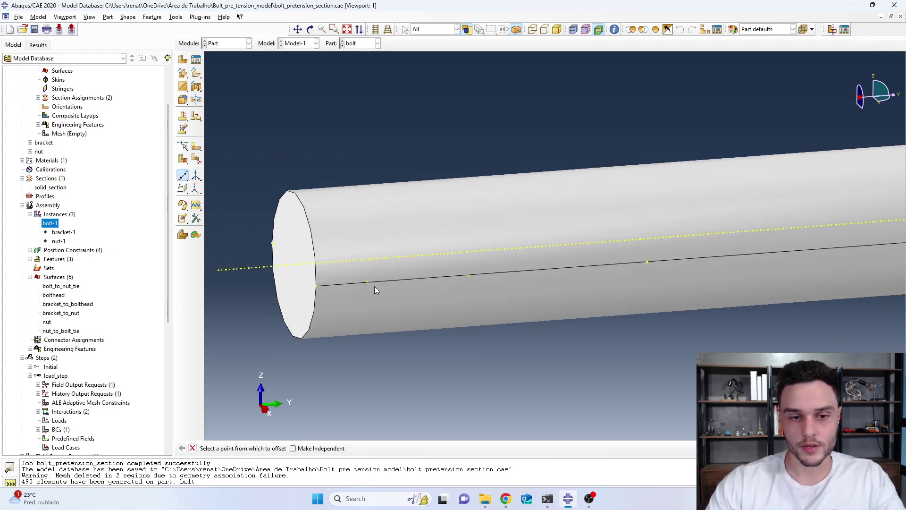
scroll(375, 286, "down", 3)
left_click_drag(422, 294, 446, 297, "ctrl+alt")
scroll(338, 297, "up", 2)
scroll(338, 296, "up", 2)
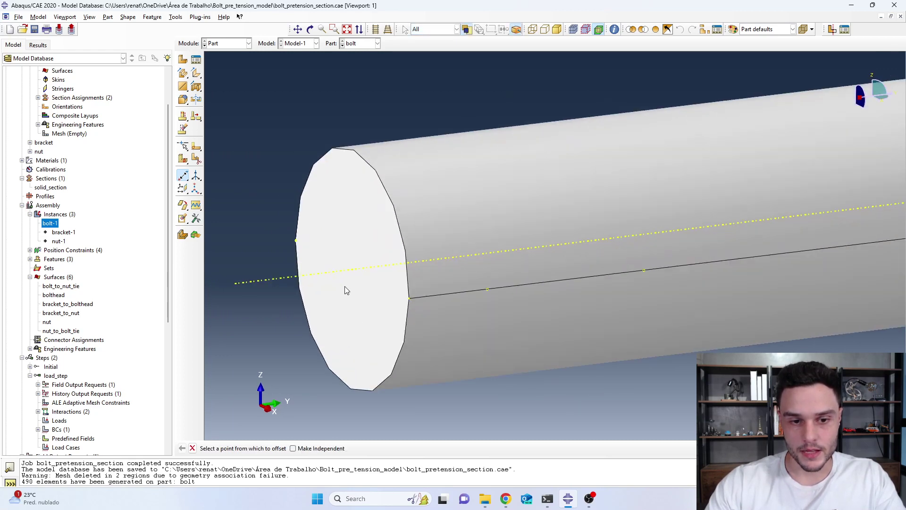
left_click_drag(347, 282, 348, 283, "ctrl+alt")
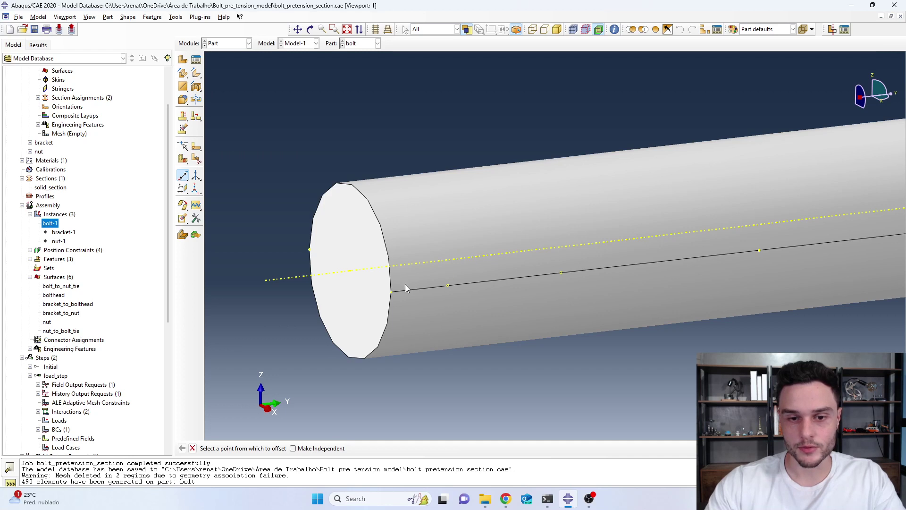
scroll(392, 290, "down", 2)
left_click_drag(371, 297, 362, 299, "ctrl+alt")
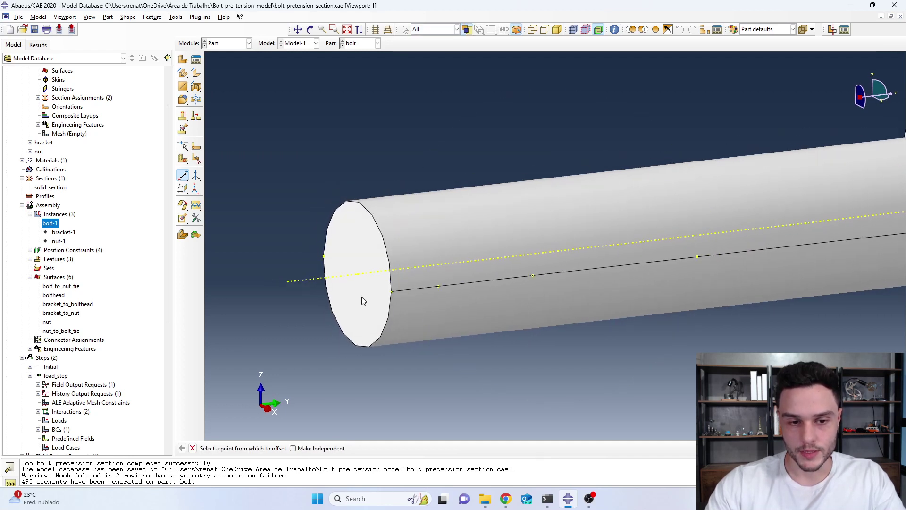
scroll(357, 278, "up", 2)
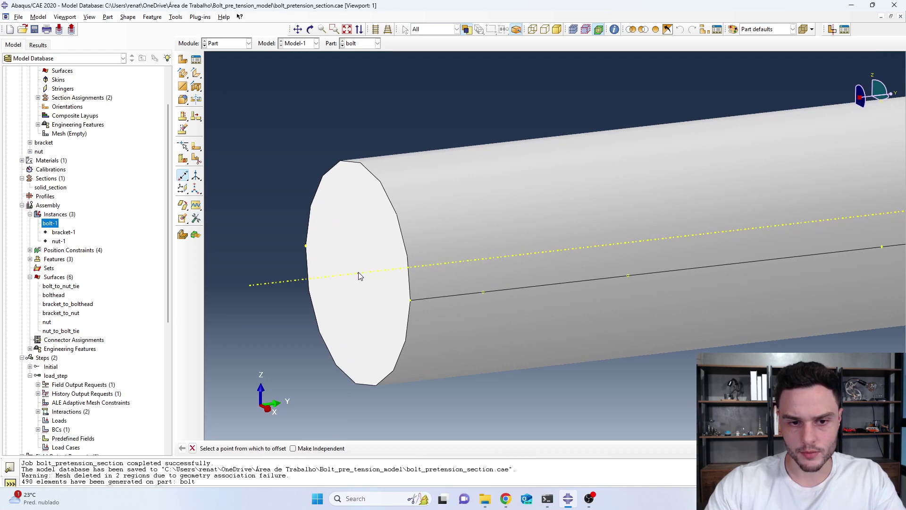
left_click(358, 273)
left_click(254, 450)
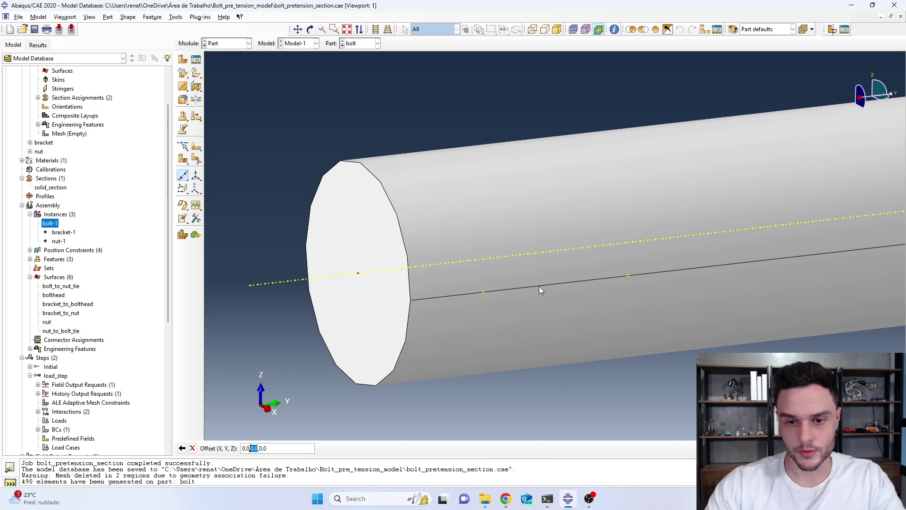
type("15")
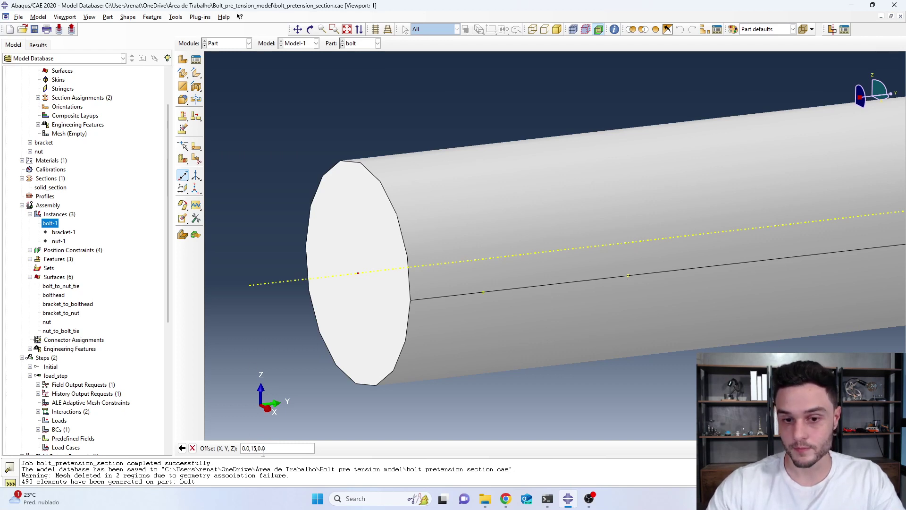
key("Return")
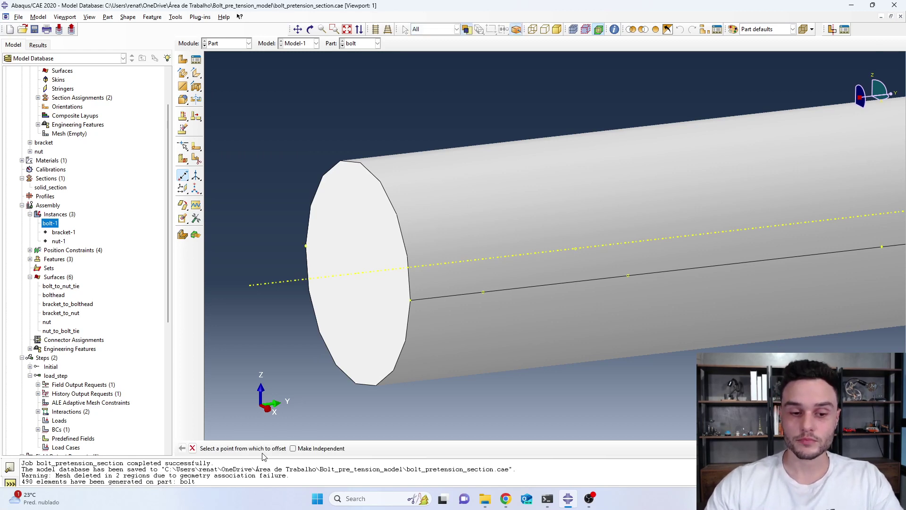
Examine the positions of the datum points near the shank's free end from several angles.
scroll(377, 283, "down", 5)
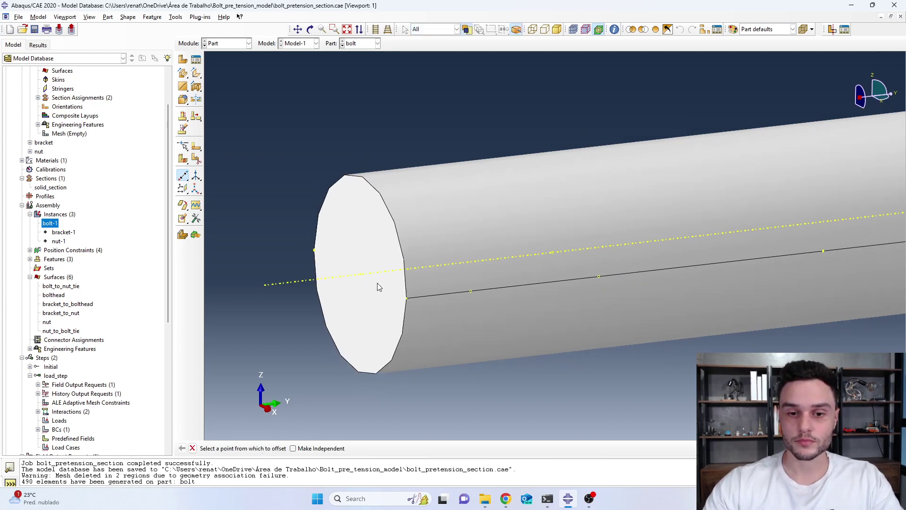
scroll(440, 310, "up", 4)
left_click_drag(455, 305, 616, 361, "ctrl+alt")
scroll(616, 362, "down", 3)
scroll(558, 330, "up", 3)
left_click_drag(558, 330, 459, 284, "ctrl+alt")
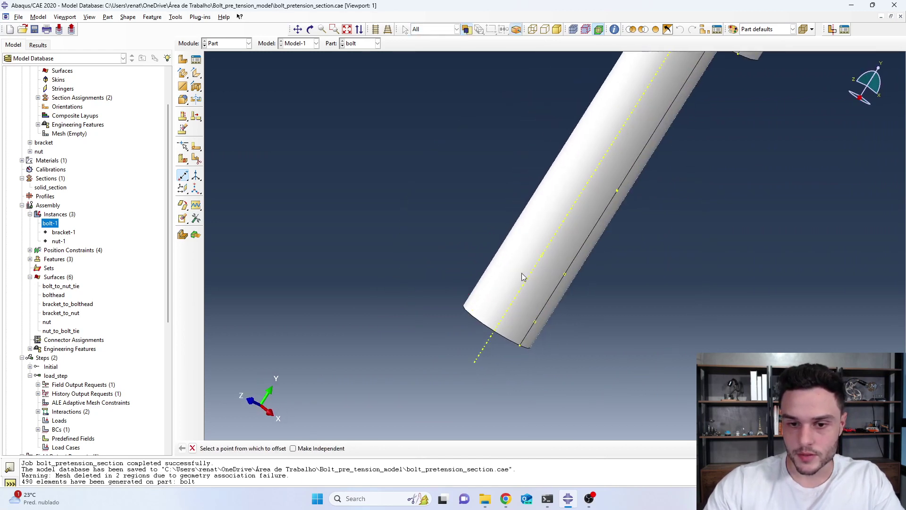
left_click_drag(520, 268, 491, 305, "ctrl+alt")
scroll(493, 314, "down", 3)
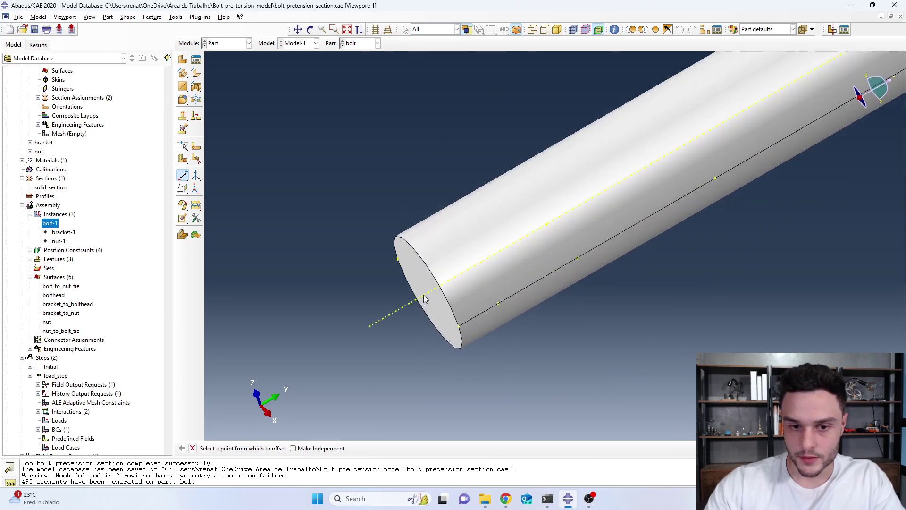
Delete the datum point on the bolt axis from the bolt part's features.
scroll(56, 117, "up", 2)
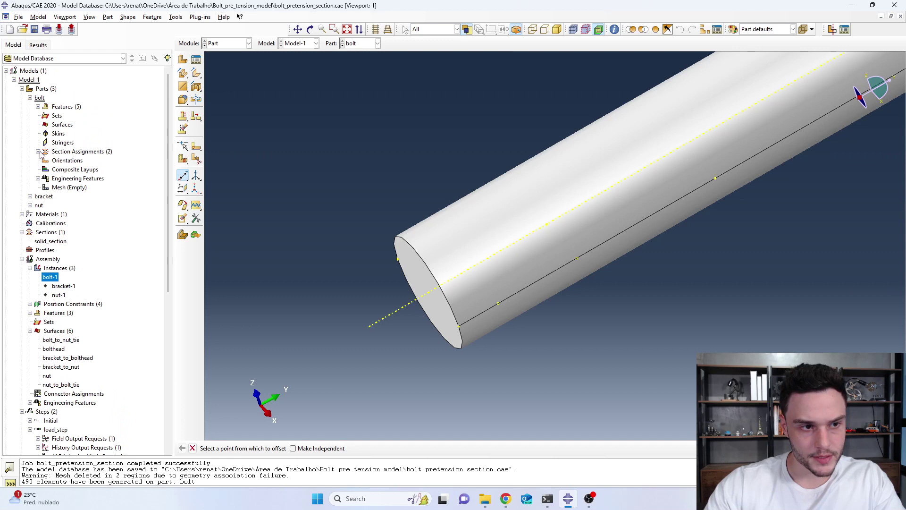
left_click(38, 106)
key("Escape")
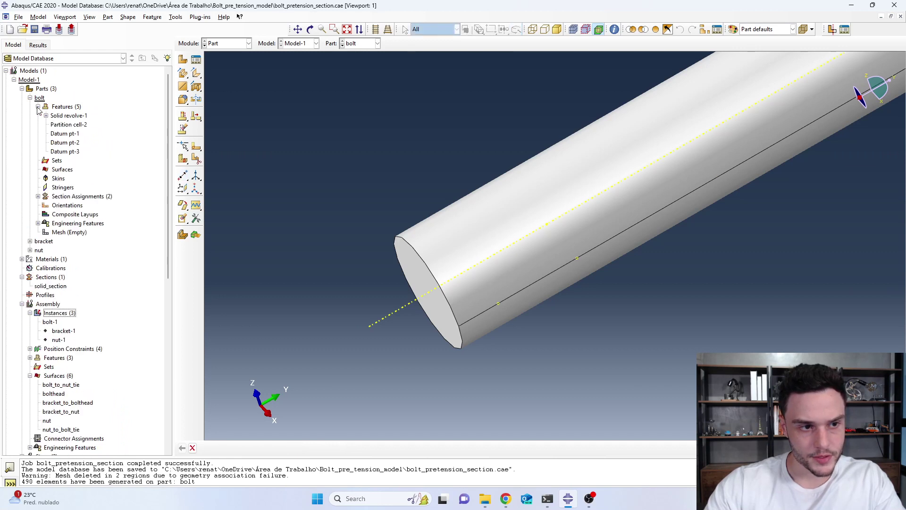
left_click(69, 151)
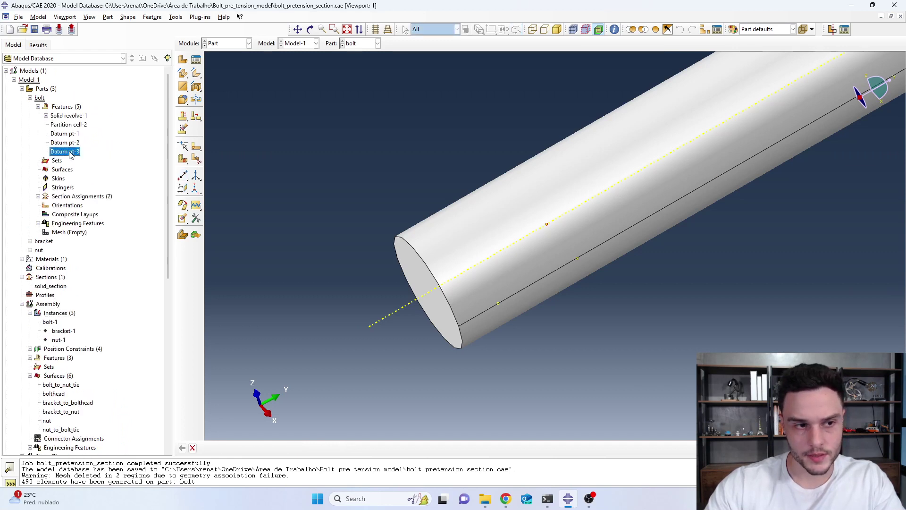
right_click(70, 155)
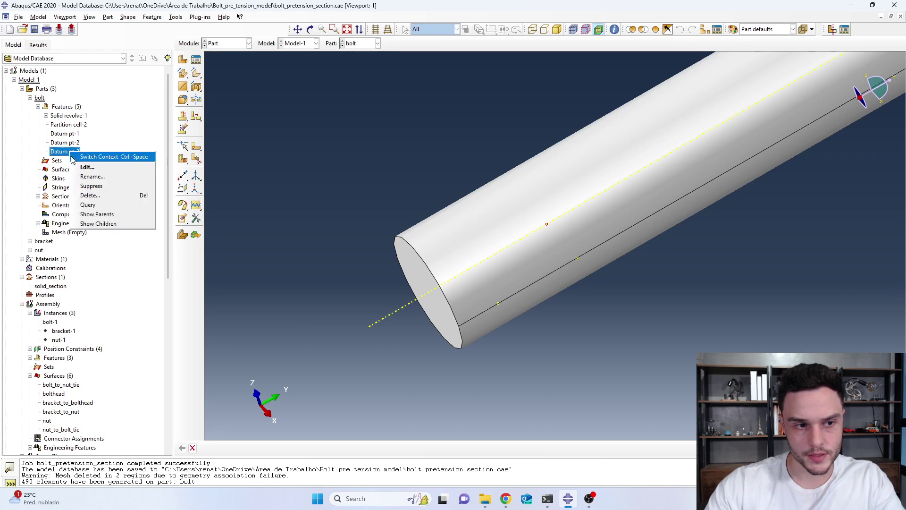
left_click(84, 194)
left_click(425, 259)
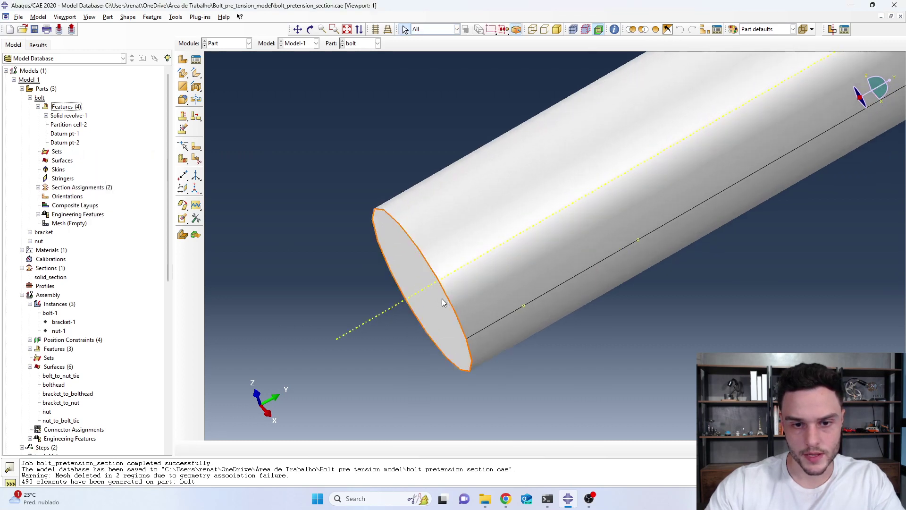
Create a datum point on the bolt axis, offset 0,10,0 from the centre of the shank's free end face.
left_click(183, 178)
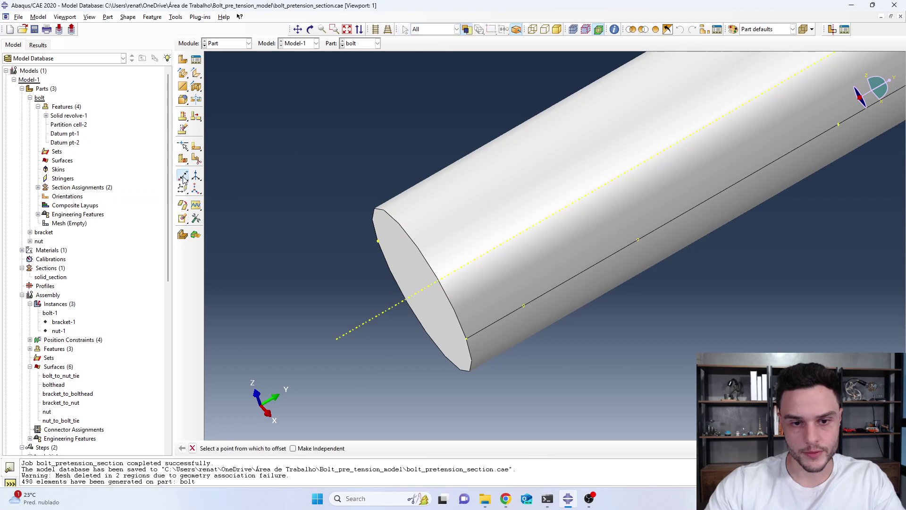
left_click(422, 292)
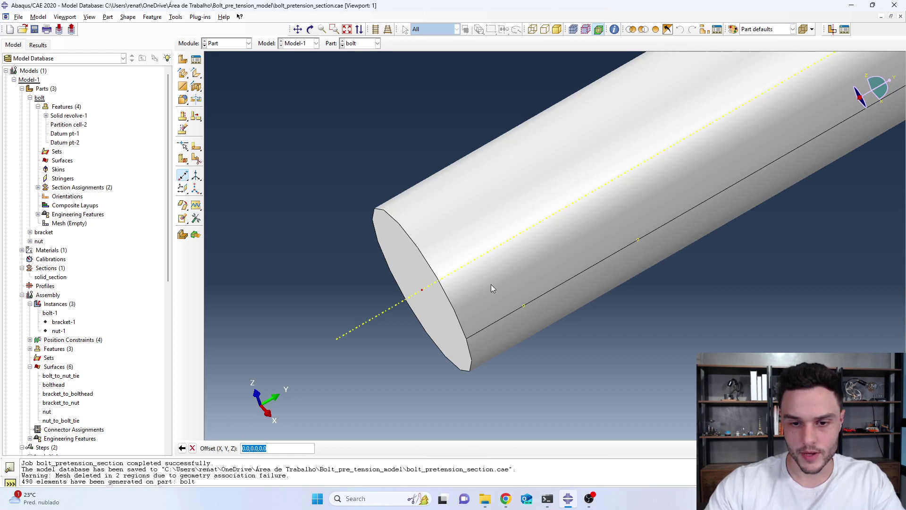
left_click(257, 449)
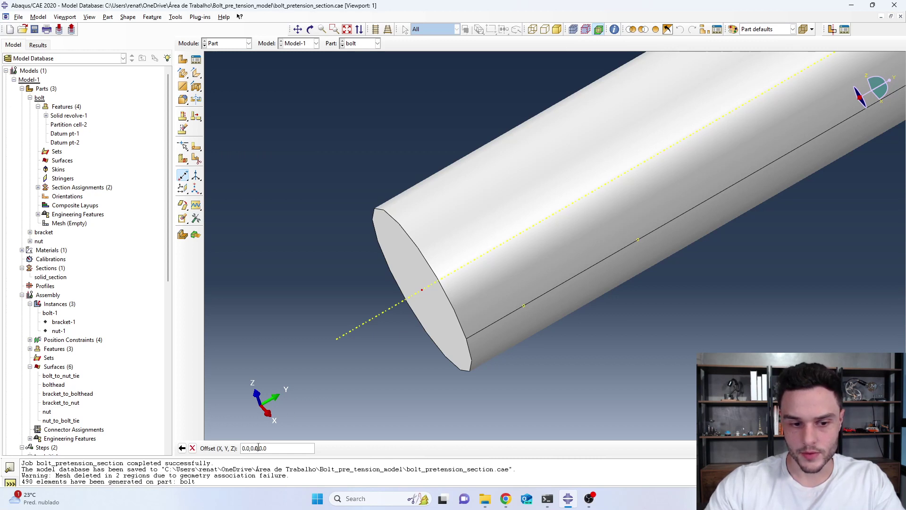
type("10")
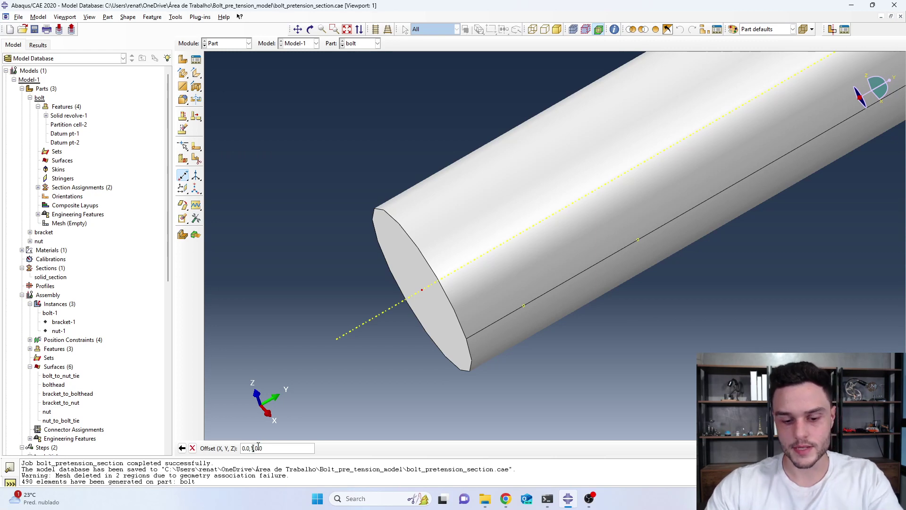
key("Return")
left_click_drag(587, 267, 542, 325, "ctrl+alt")
left_click(545, 254)
left_click_drag(364, 338, 511, 321, "ctrl+alt")
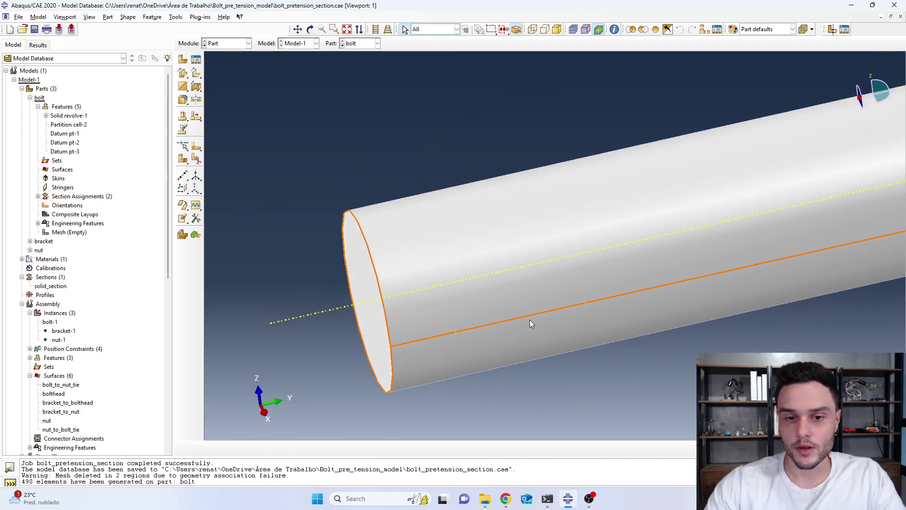
left_click_drag(570, 327, 559, 325, "ctrl+alt")
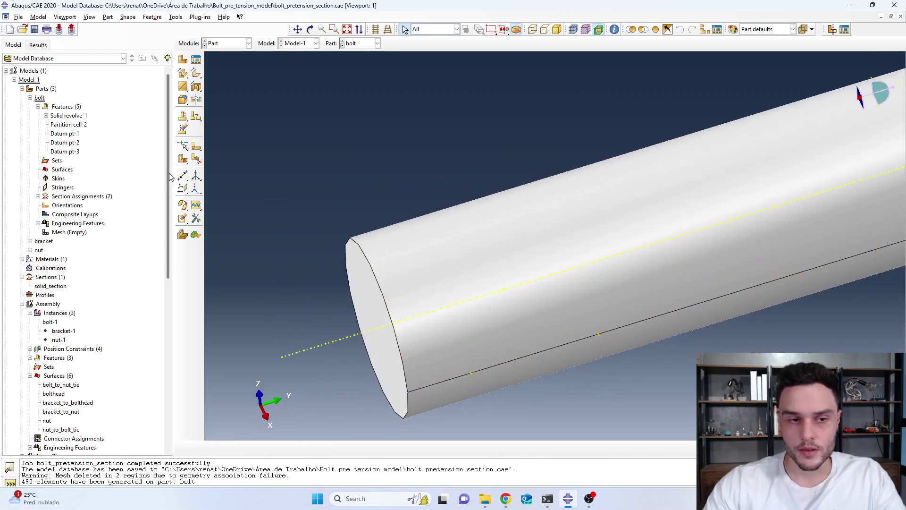
Delete the newly added datum point on the bolt axis, keeping the two on the shank's side edge.
left_click(66, 152)
right_click(70, 153)
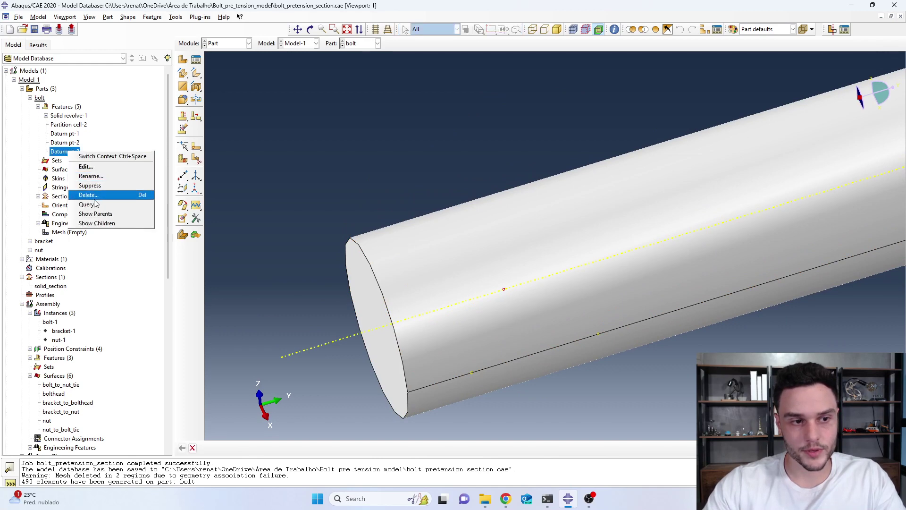
left_click(96, 196)
left_click(426, 258)
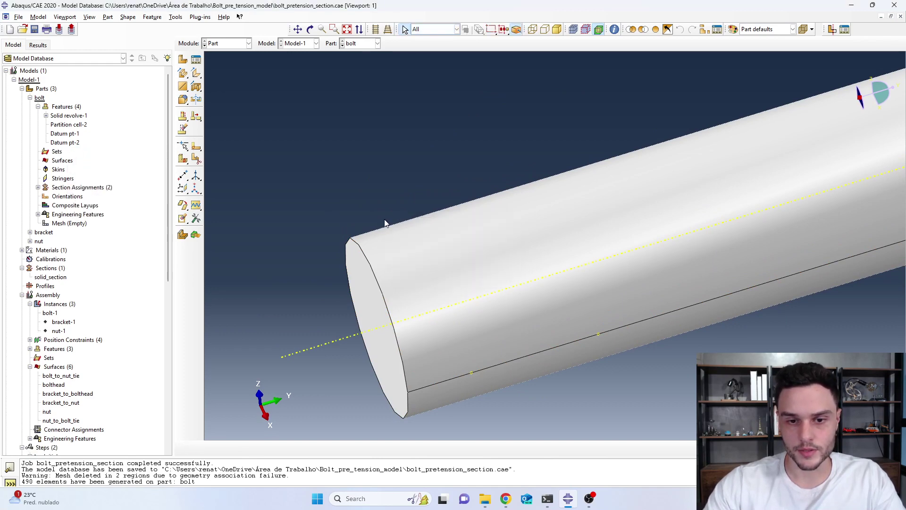
Partition the shank cell with a point-and-normal plane through the datum point nearest the free end, normal to the shank's side edge.
scroll(395, 234, "down", 3)
scroll(424, 192, "up", 3)
left_click_drag(497, 247, 434, 315, "ctrl+alt")
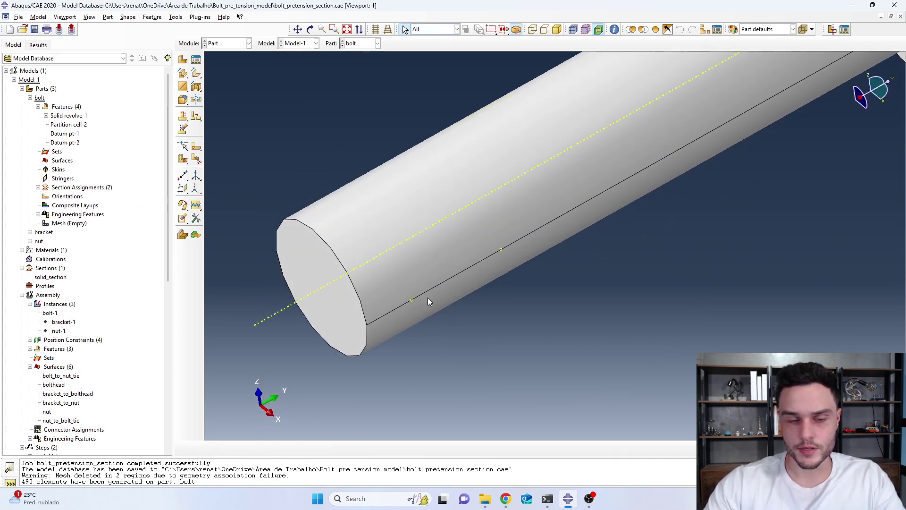
scroll(397, 235, "down", 3)
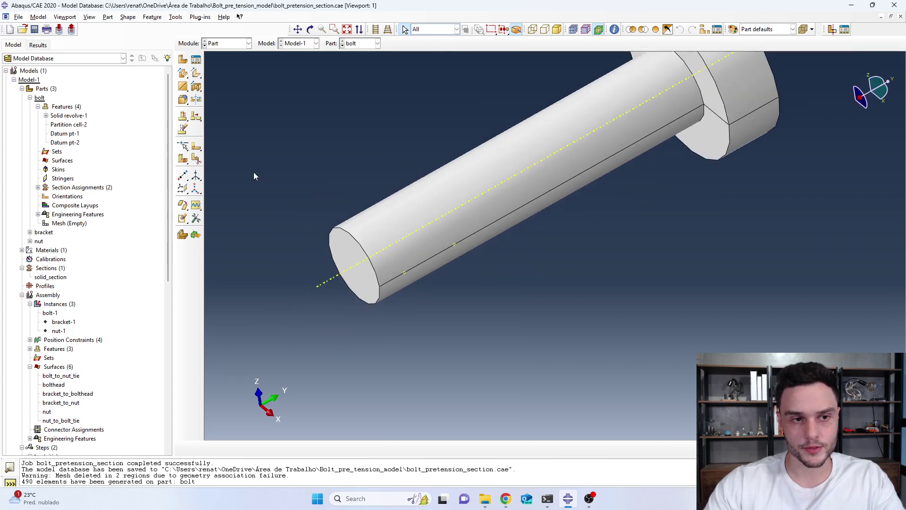
left_click(183, 159)
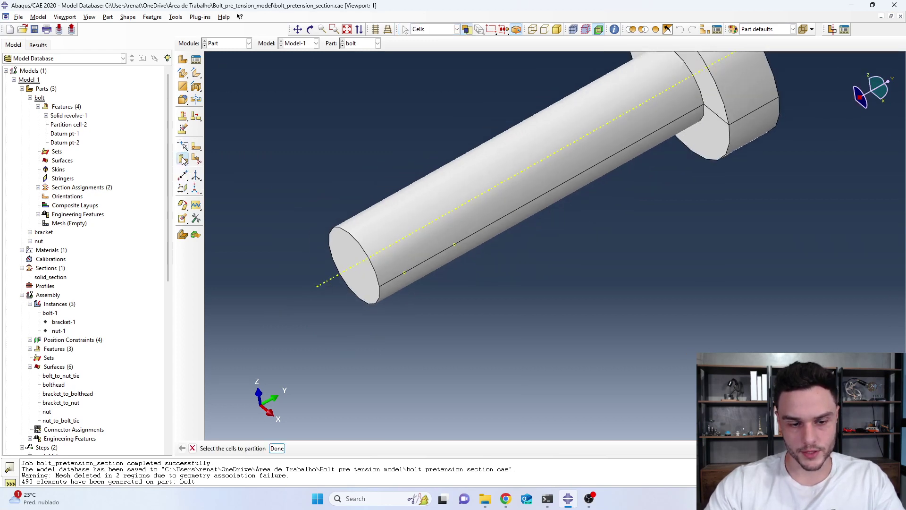
left_click(436, 231)
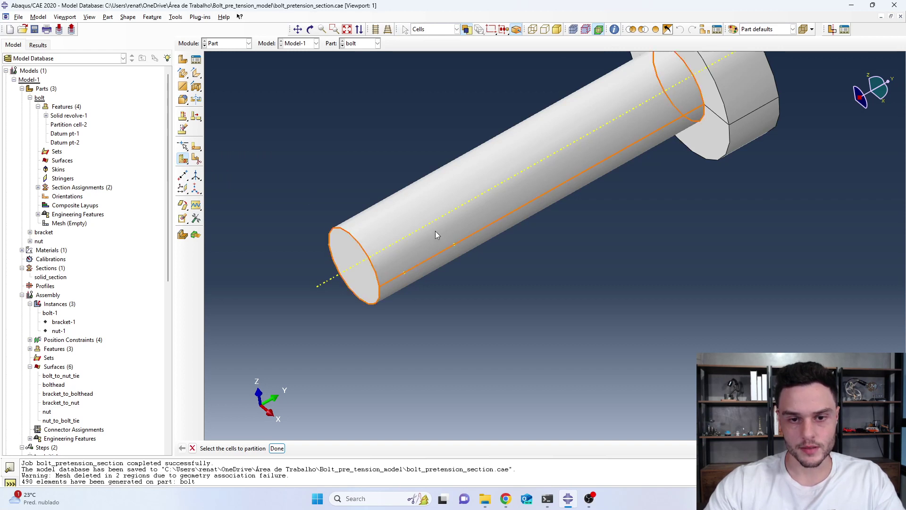
middle_click(435, 231)
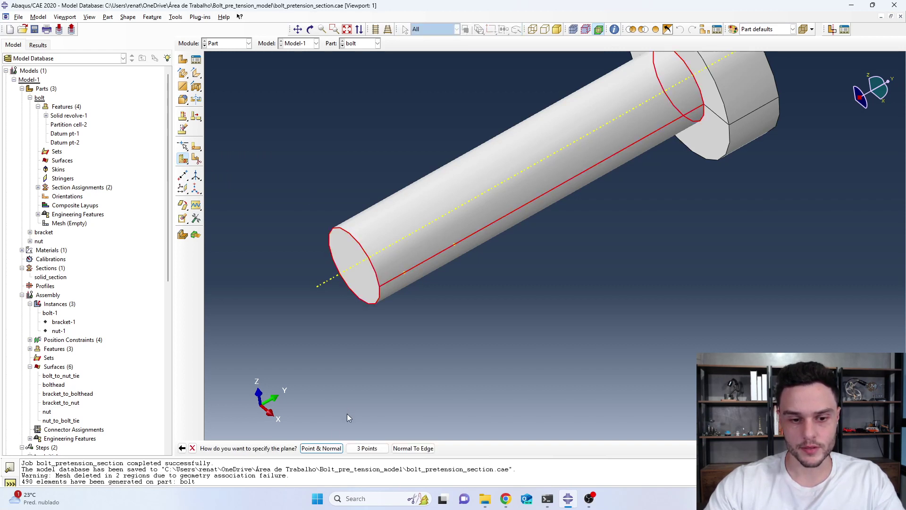
left_click(313, 451)
left_click(404, 275)
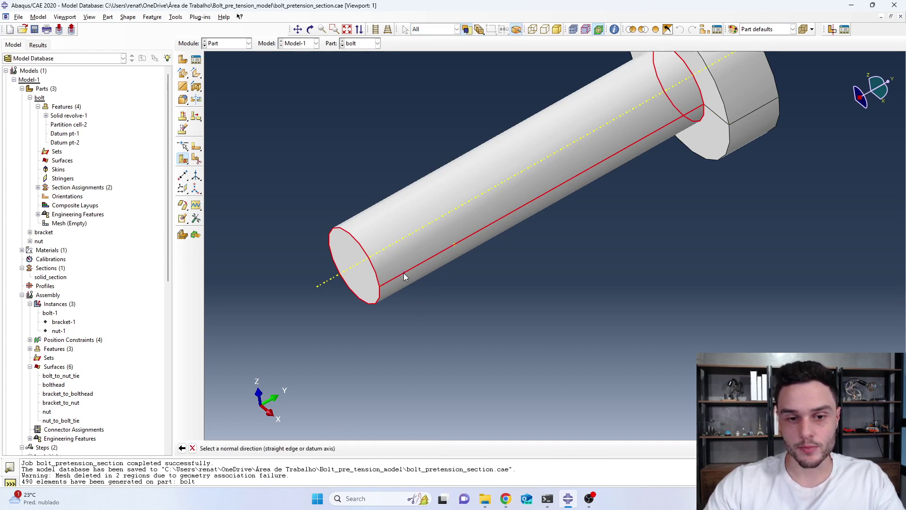
scroll(395, 335, "up", 2)
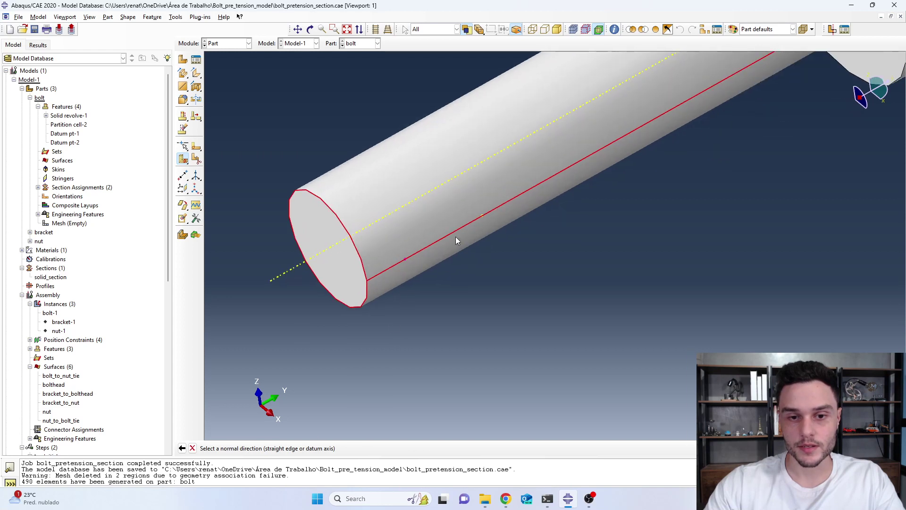
left_click(453, 230)
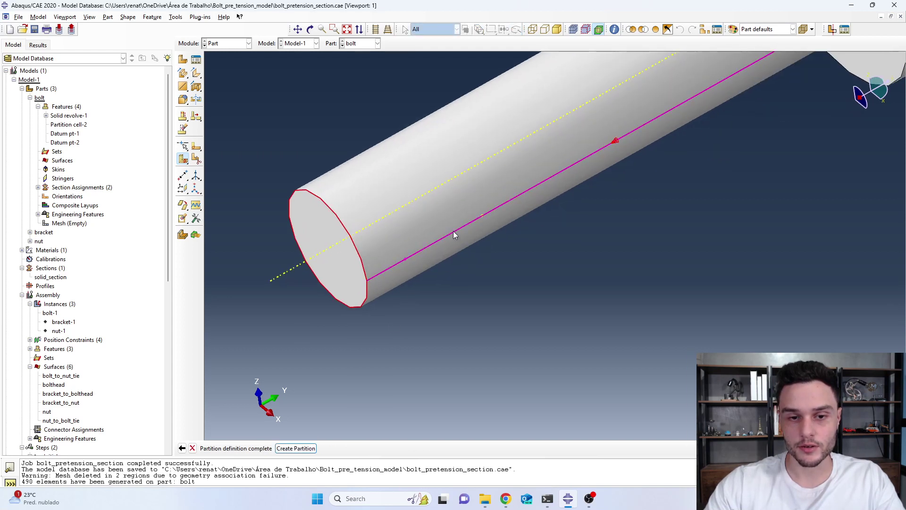
left_click(296, 448)
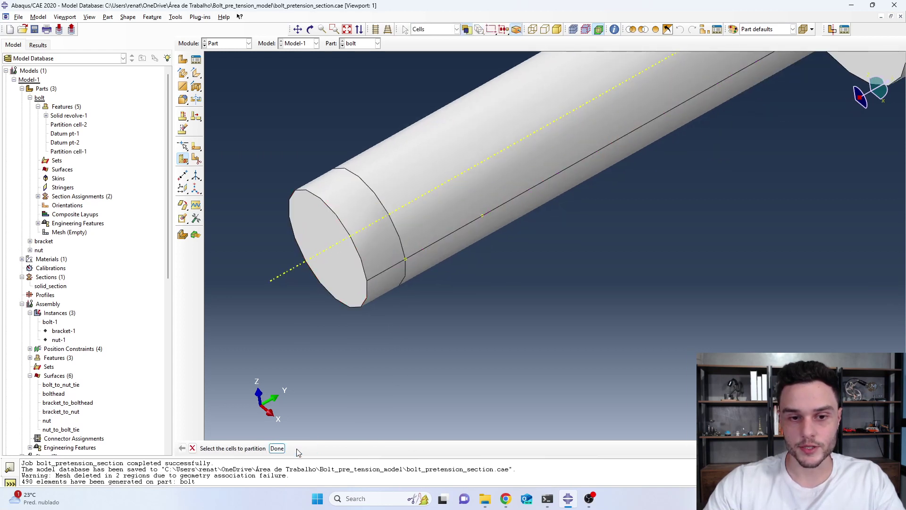
scroll(403, 274, "up", 1)
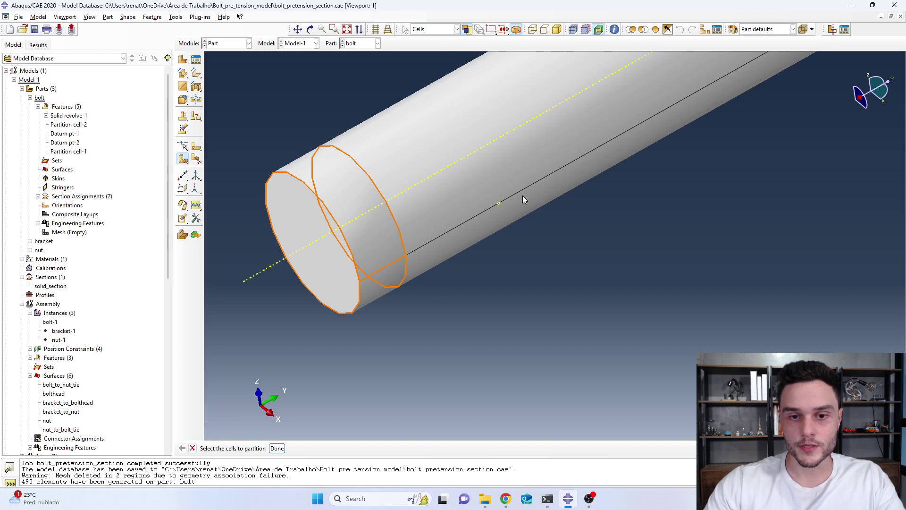
scroll(316, 334, "down", 3)
scroll(319, 332, "up", 2)
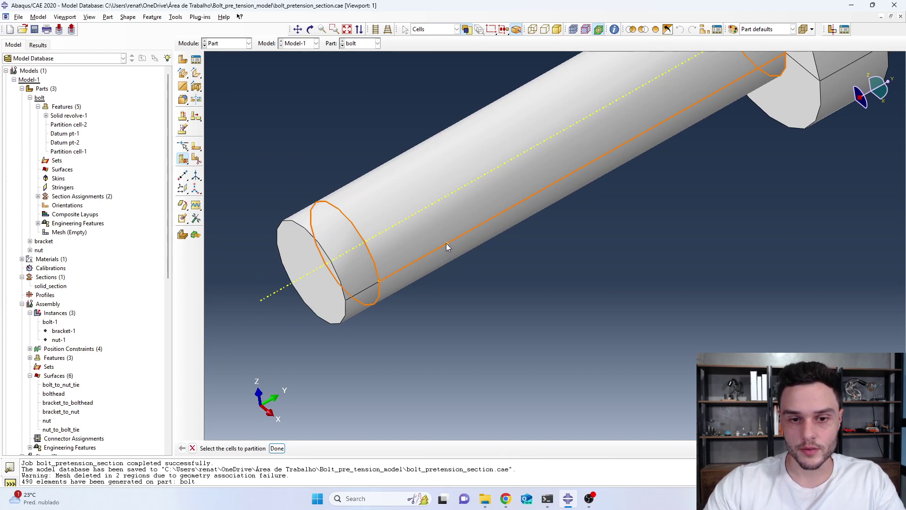
left_click(277, 448)
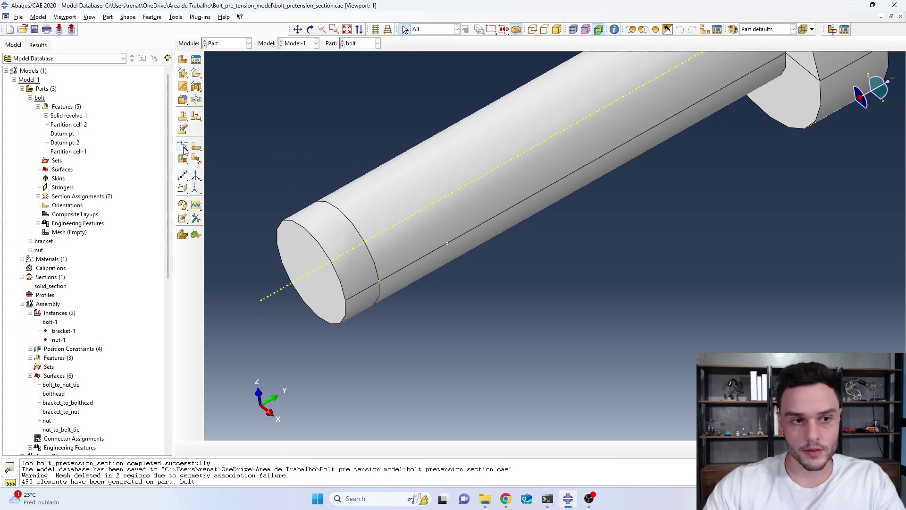
Partition the remaining long shank cell with a point-and-normal plane through the second datum point, normal to the side edge.
left_click(184, 160)
left_click(447, 242)
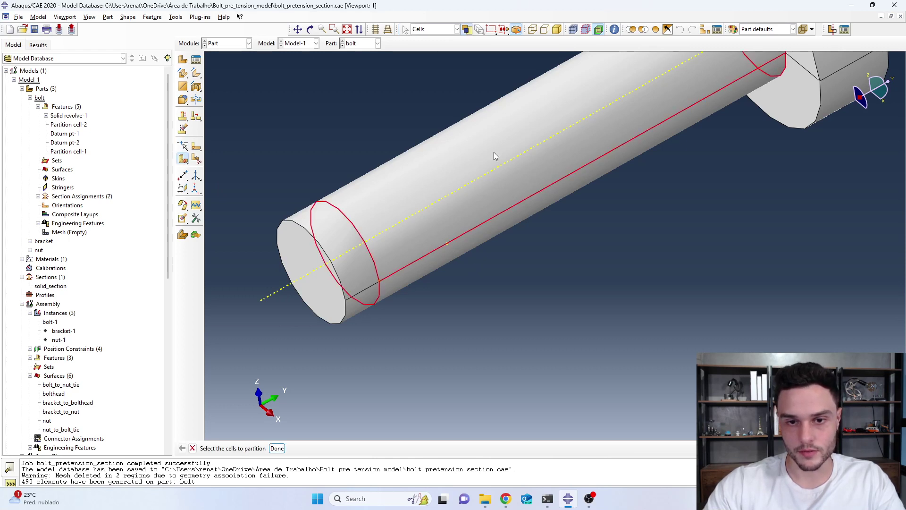
scroll(449, 284, "down", 3)
scroll(457, 269, "up", 3)
middle_click(460, 270)
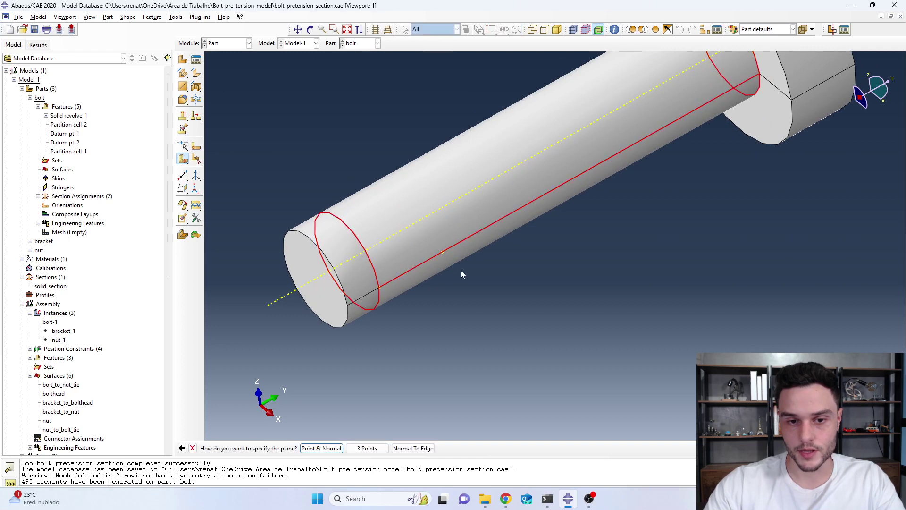
scroll(457, 257, "up", 2)
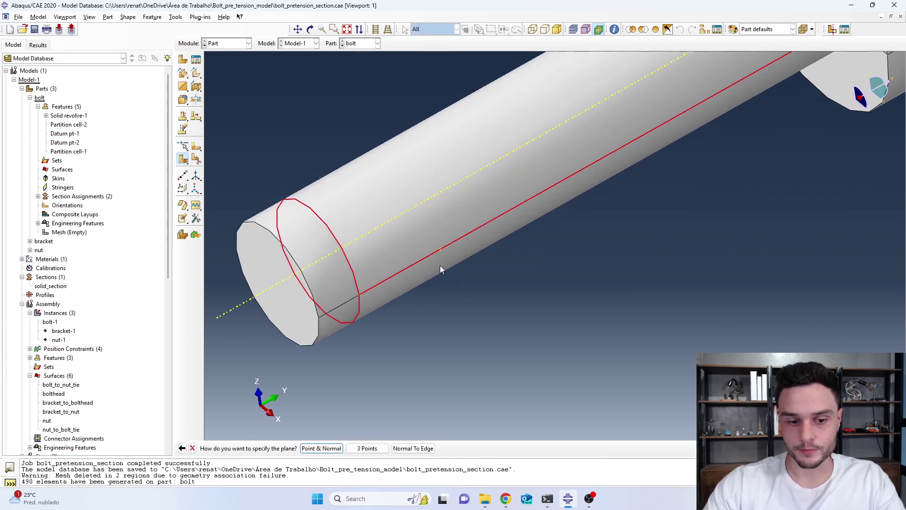
left_click(322, 448)
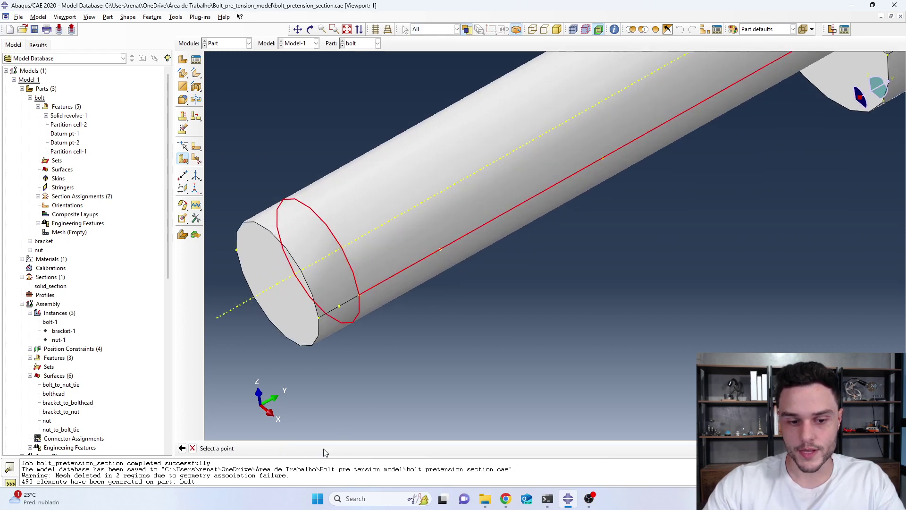
left_click(441, 249)
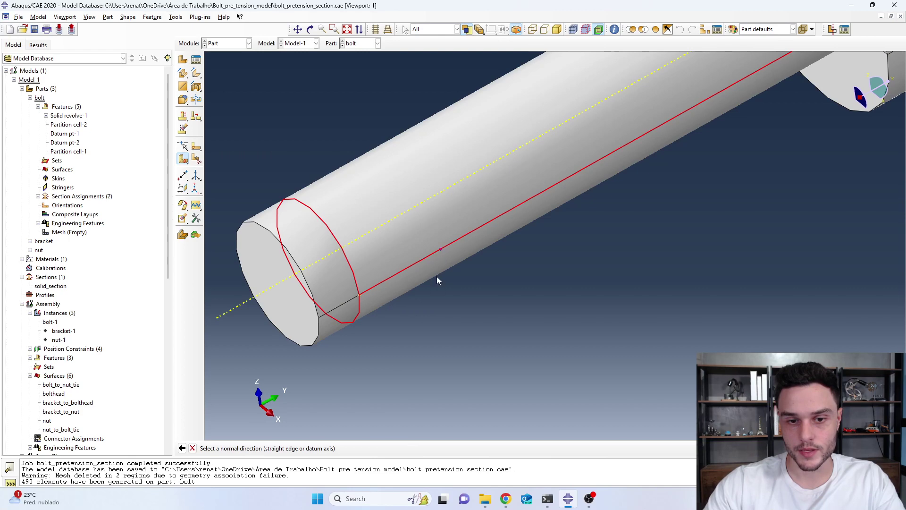
left_click(492, 223)
left_click(296, 448)
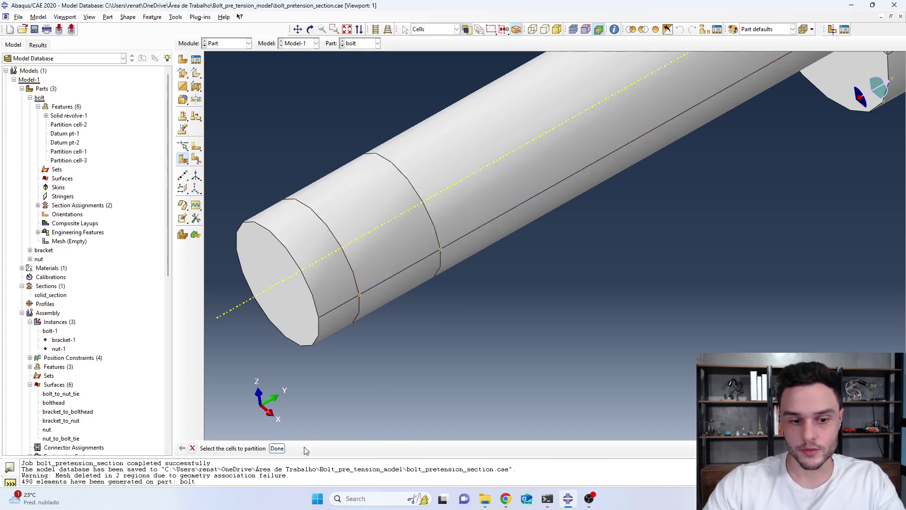
left_click(278, 448)
Seed the partitioned bolt part with an approximate global size of 4 and generate its mesh.
scroll(400, 255, "up", 4)
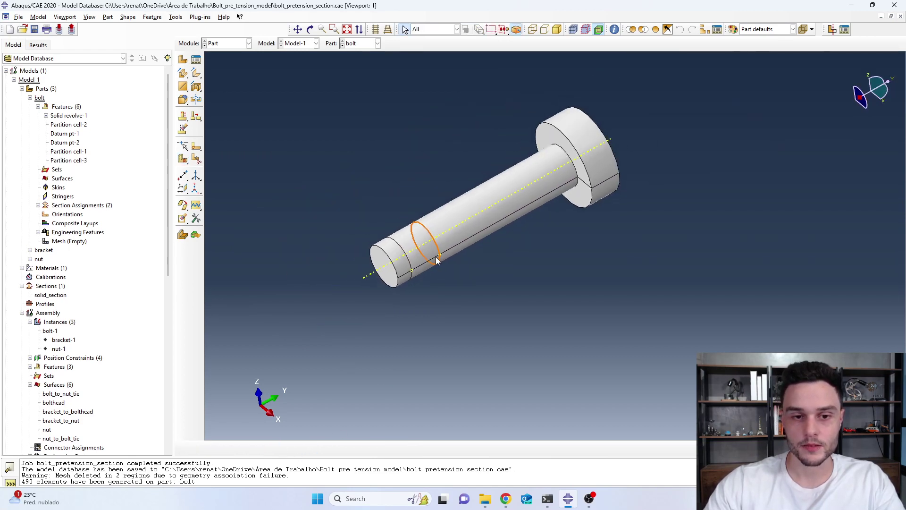
scroll(399, 255, "down", 3)
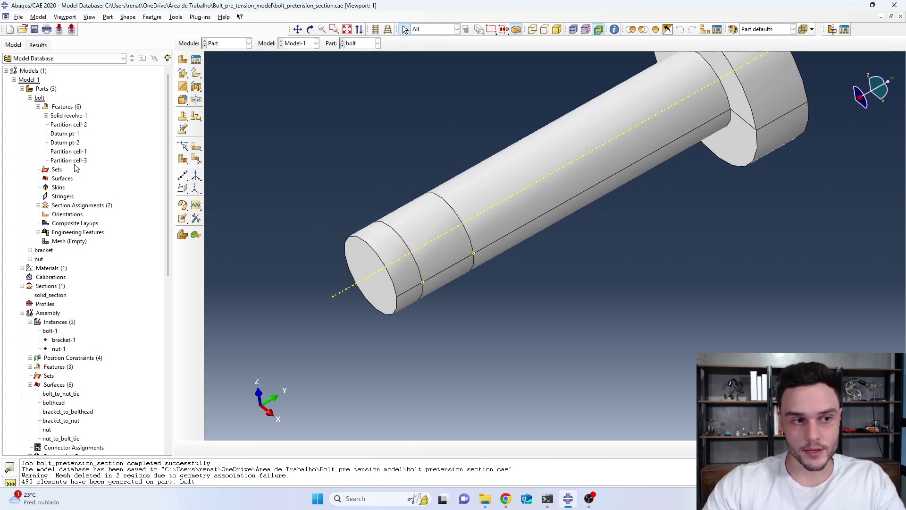
double_click(68, 242)
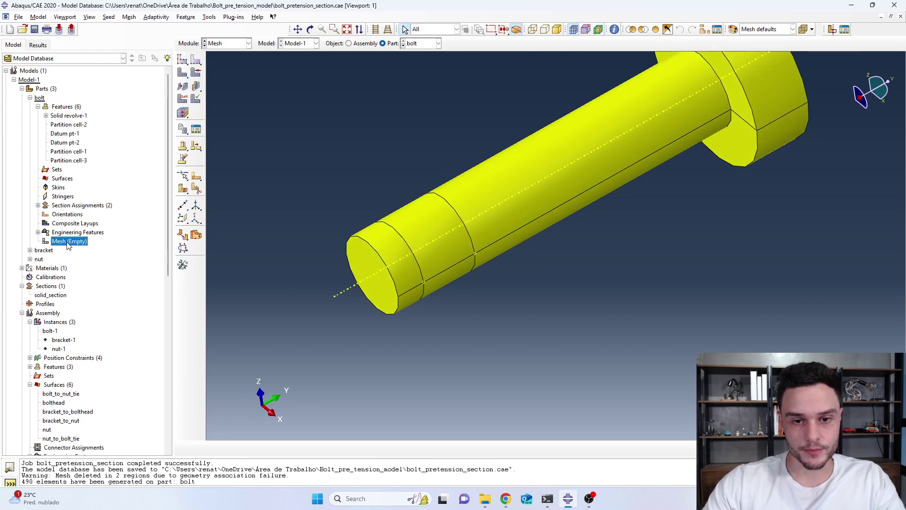
left_click(182, 59)
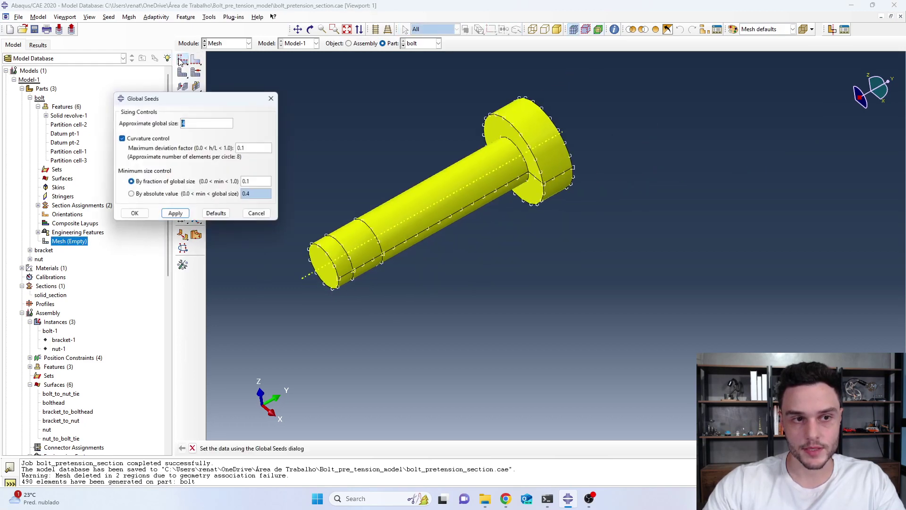
left_click(133, 215)
left_click(182, 73)
left_click(261, 447)
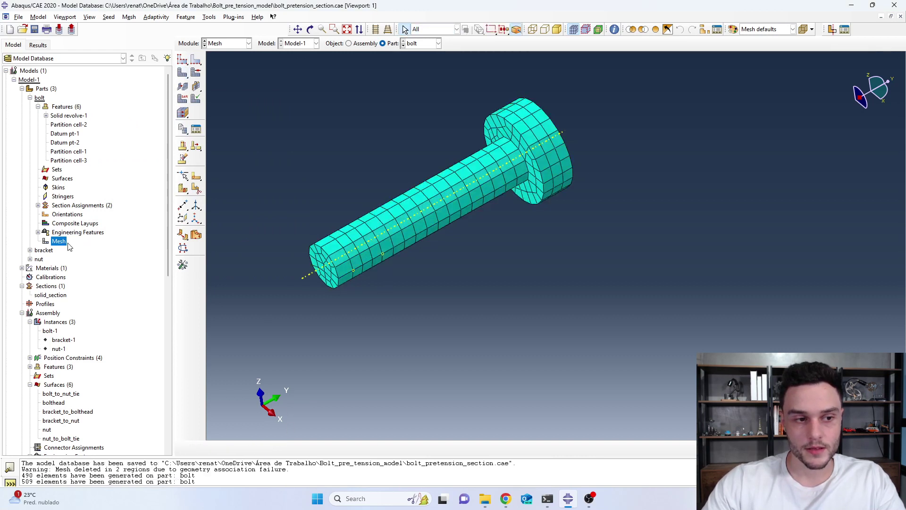
Collapse the bolt part's entries in the model tree and switch to the Interaction module.
left_click(29, 97)
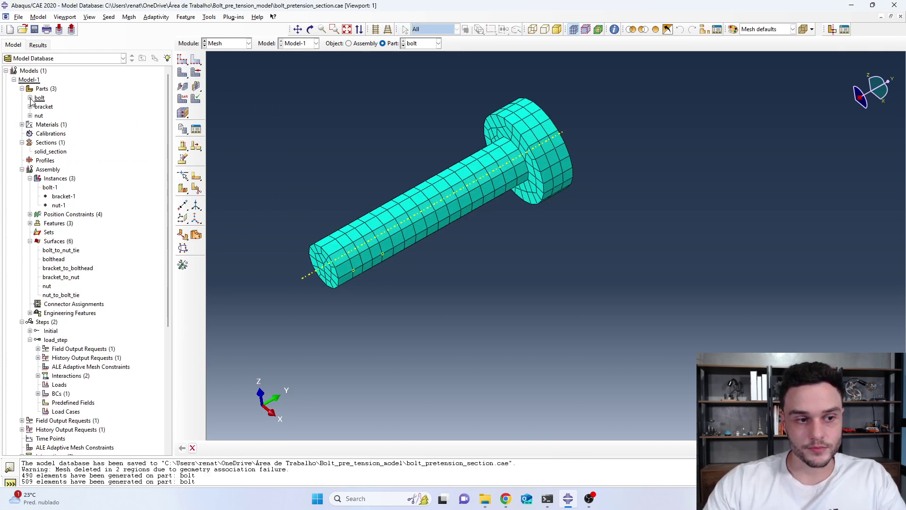
left_click(230, 43)
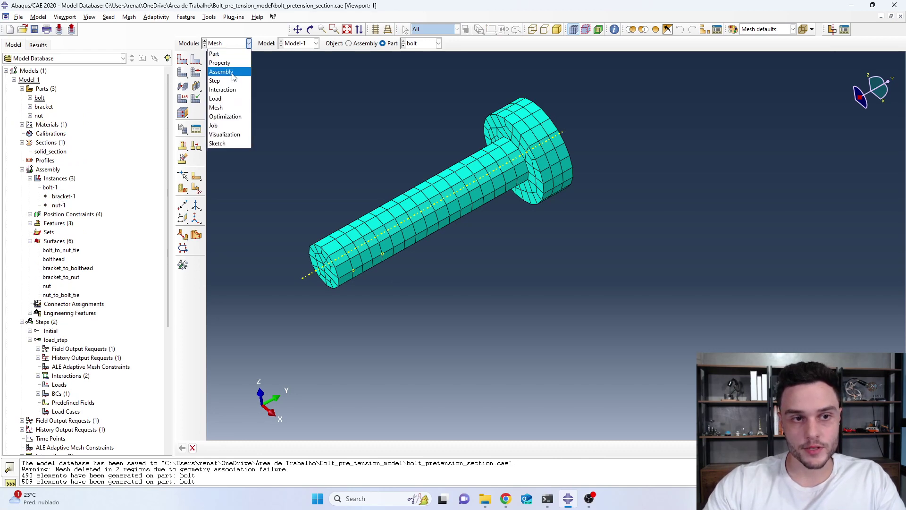
left_click(230, 89)
Examine where reference point RP-2 lies on the bolt axis relative to the shank's two partition planes.
scroll(562, 237, "down", 2)
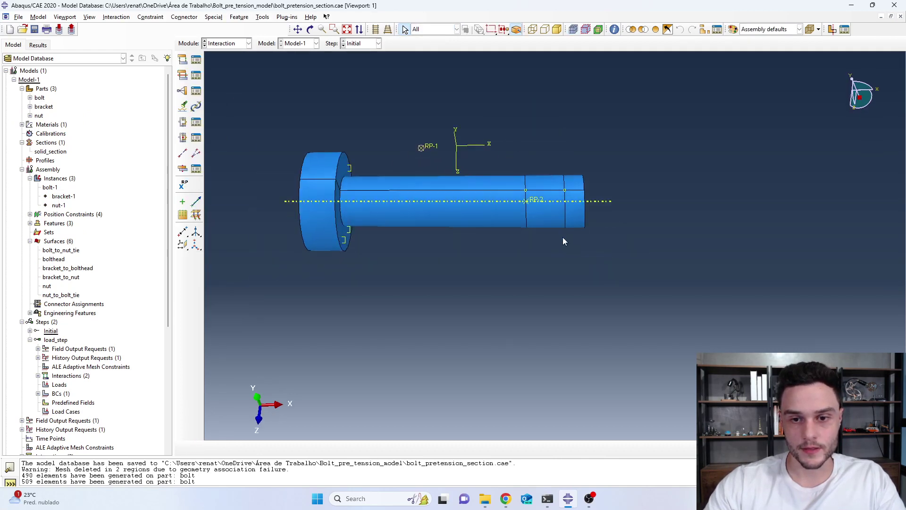
scroll(545, 175, "up", 5)
left_click_drag(546, 175, 527, 287, "ctrl+alt")
scroll(526, 287, "down", 2)
scroll(524, 287, "down", 2)
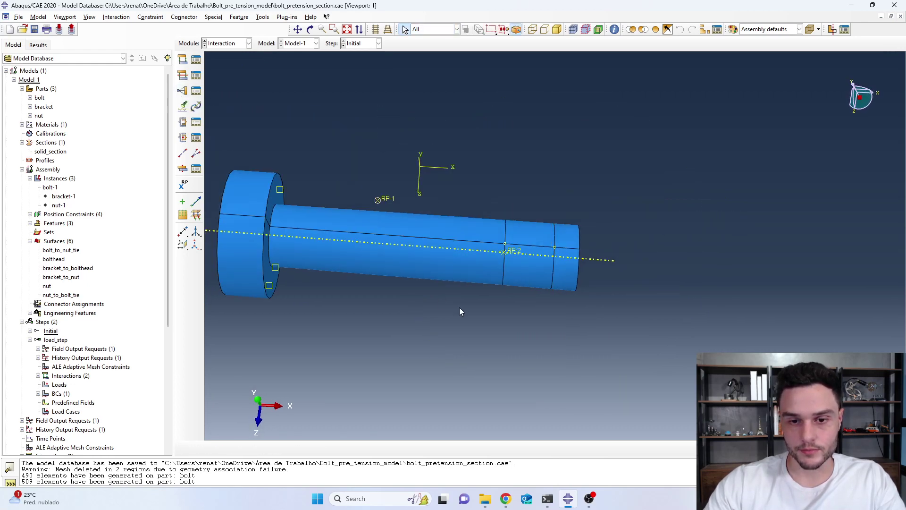
scroll(469, 303, "up", 4)
left_click_drag(559, 291, 559, 291, "ctrl+alt")
scroll(541, 234, "up", 2)
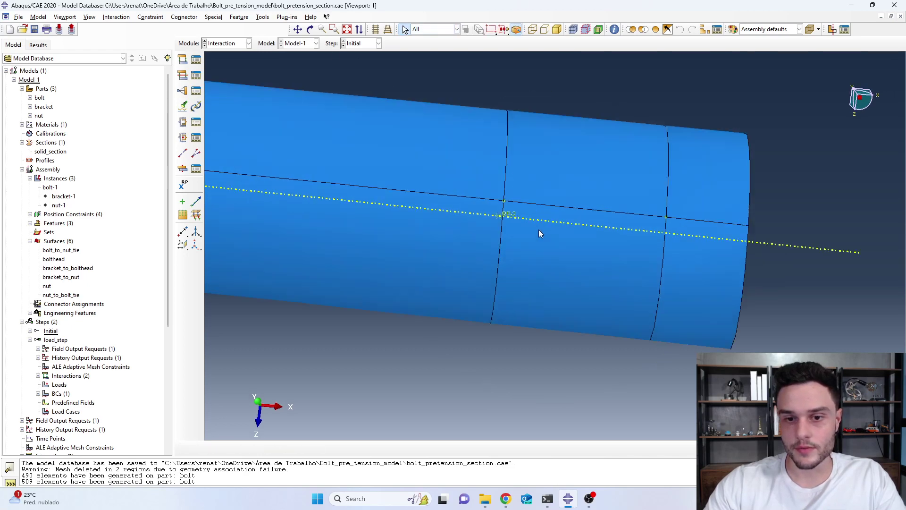
scroll(495, 224, "up", 2)
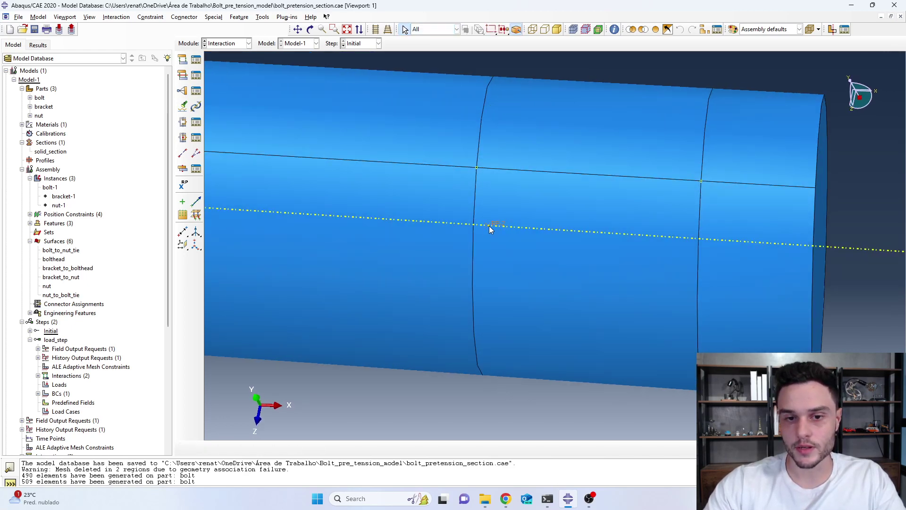
Switch to the Learn FEA article in Chrome and read how to arrange the nut and bolt couplings' reference nodes.
left_click(505, 499)
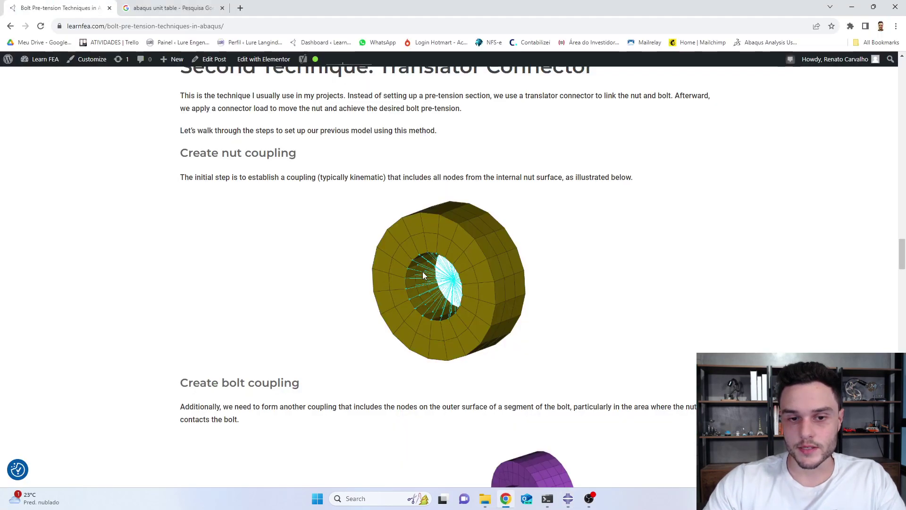
scroll(436, 310, "down", 10)
left_click_drag(192, 133, 444, 136)
scroll(417, 218, "down", 2)
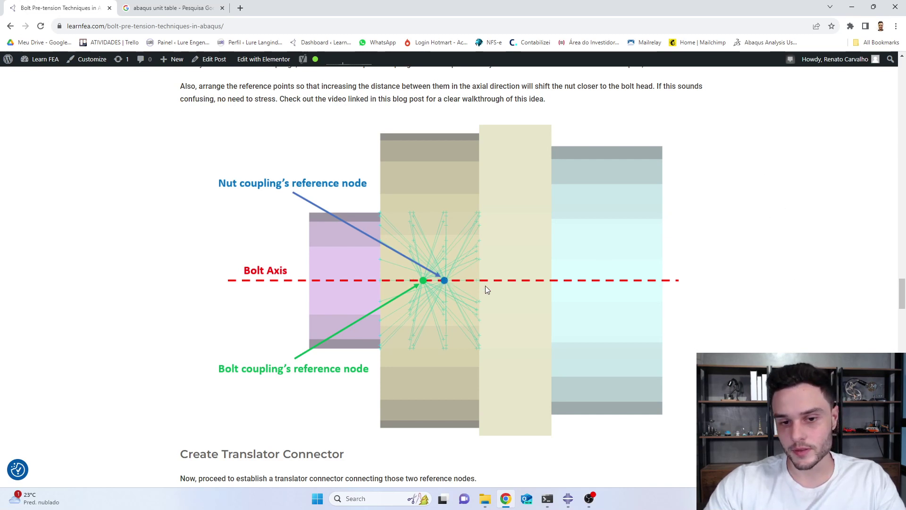
Compare the partitioned shank and RP-2 in Abaqus/CAE with the reference node diagram in the Chrome article.
key("alt+Tab")
scroll(531, 268, "up", 5)
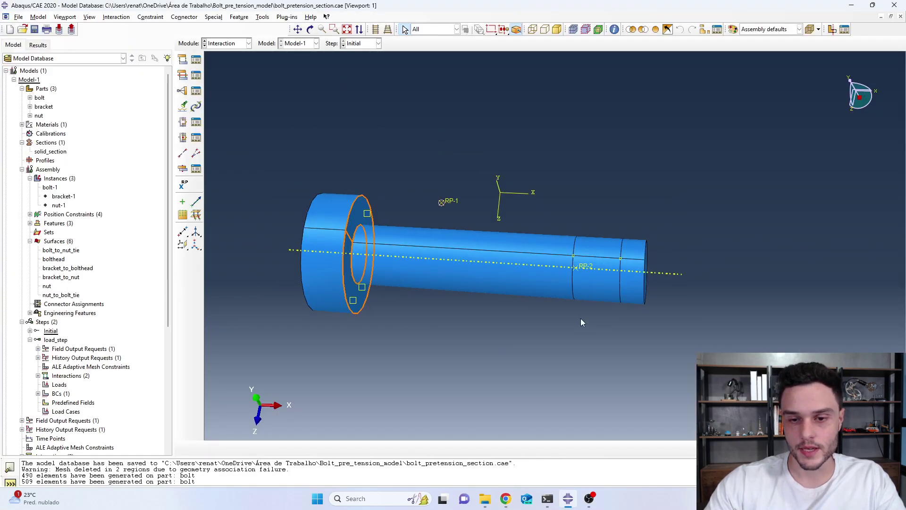
scroll(579, 242, "down", 3)
scroll(571, 248, "up", 3)
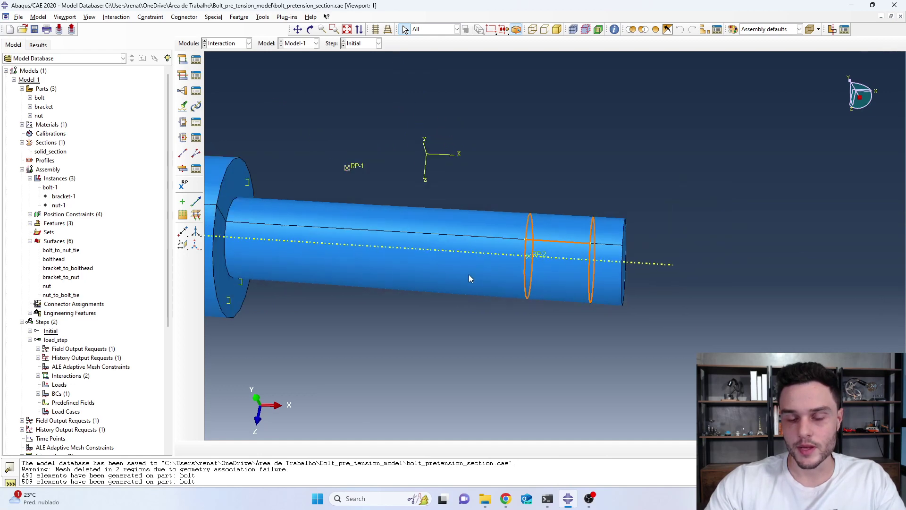
key("alt+Tab")
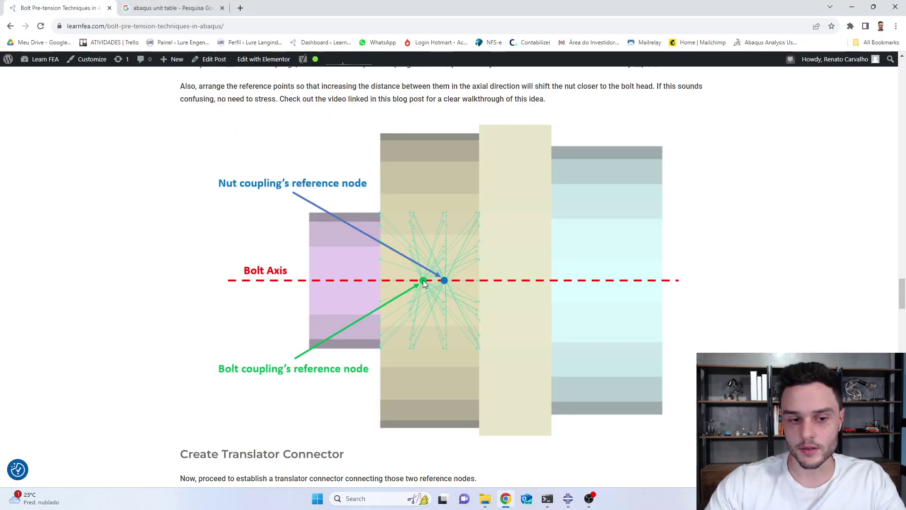
Switch to Abaqus/CAE and begin an offset datum point, using RP-2 on the bolt axis as its base point.
key("alt+Tab")
scroll(524, 255, "down", 3)
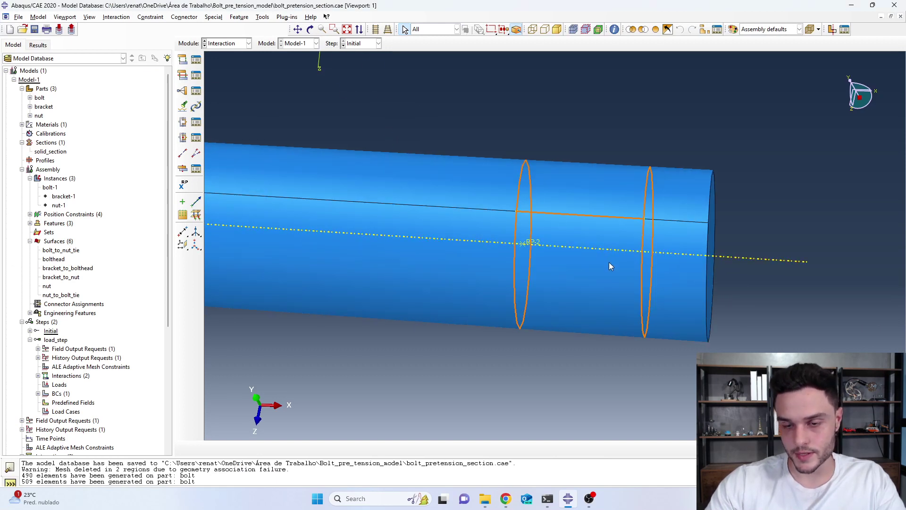
left_click_drag(616, 277, 425, 232, "ctrl+alt")
left_click_drag(593, 262, 207, 213, "ctrl+alt")
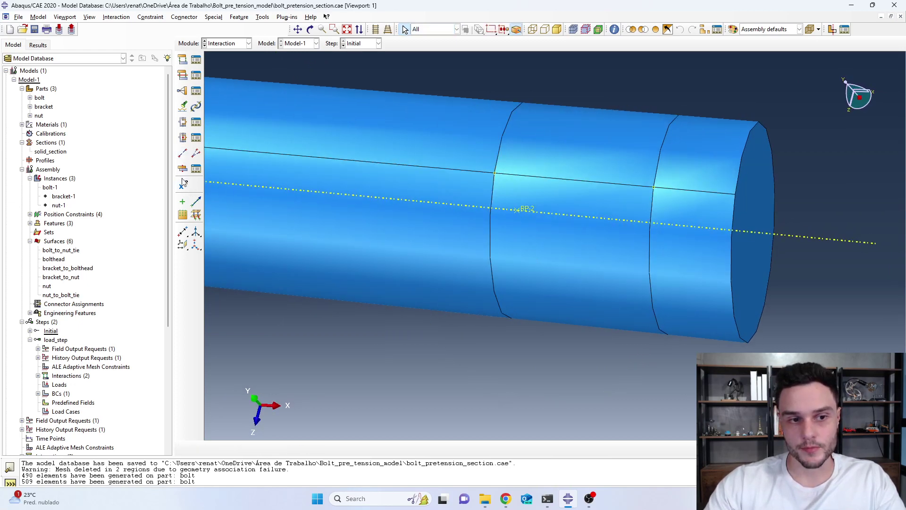
left_click(183, 233)
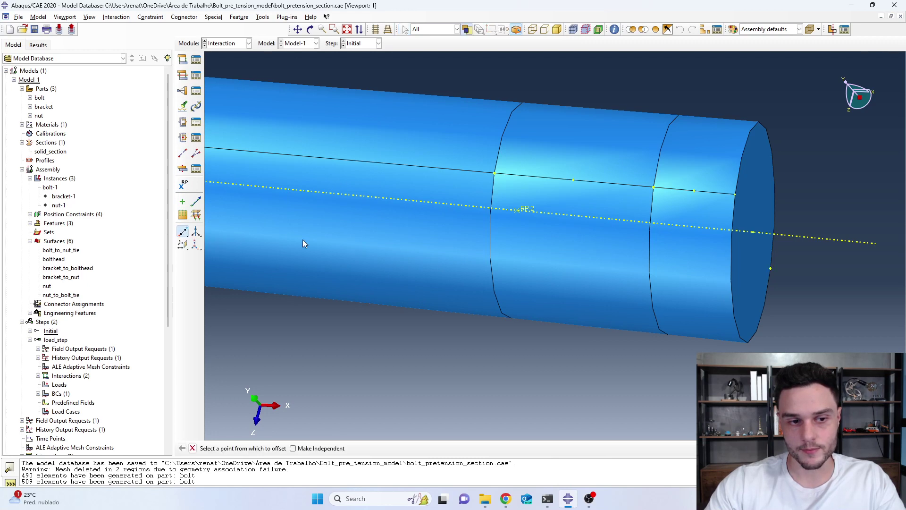
left_click(517, 210)
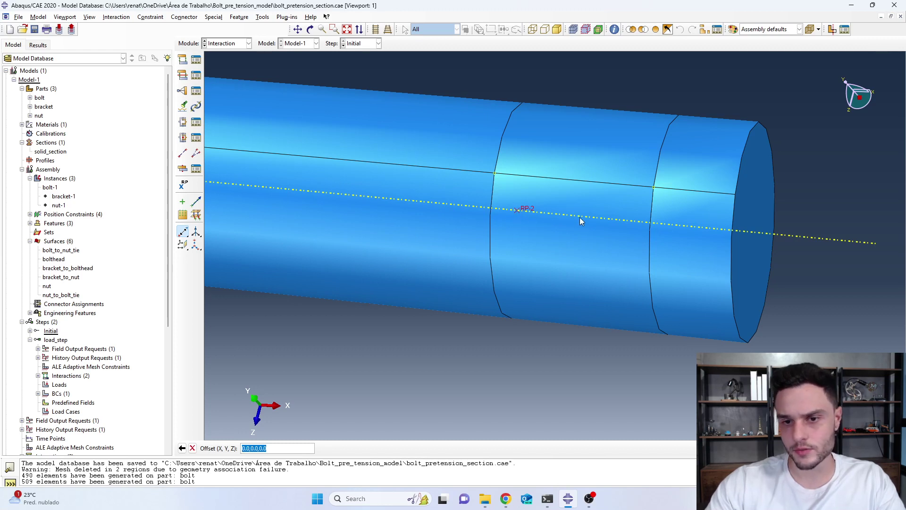
scroll(575, 231, "down", 2)
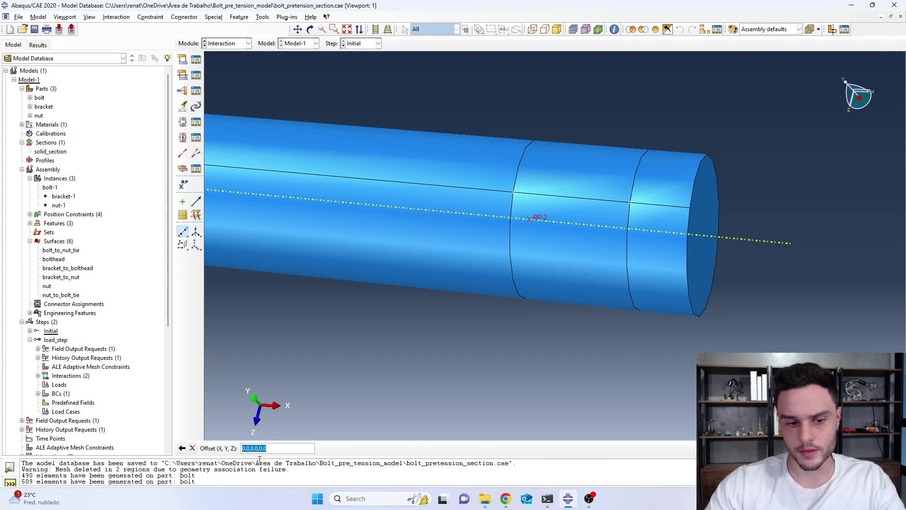
left_click(248, 449)
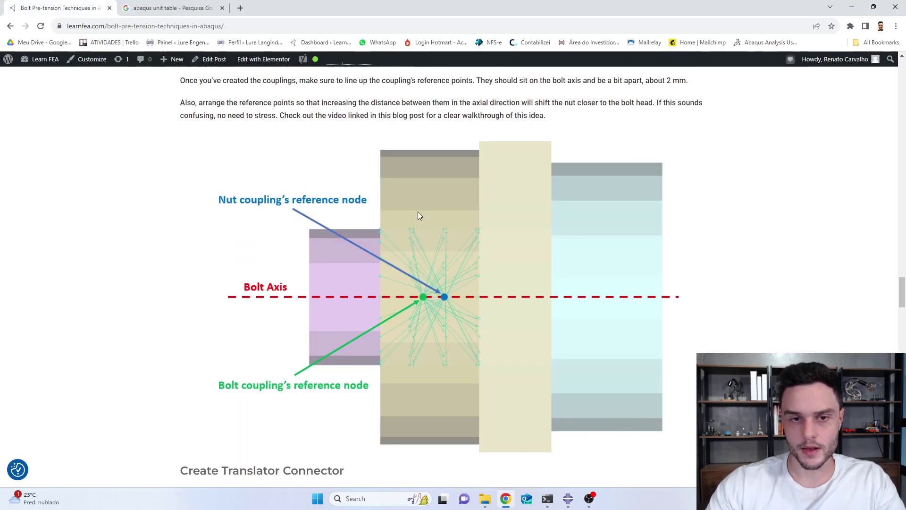
Read the web article's guidance on positioning the coupling reference points along the bolt axis and the distance between them.
scroll(418, 213, "up", 2)
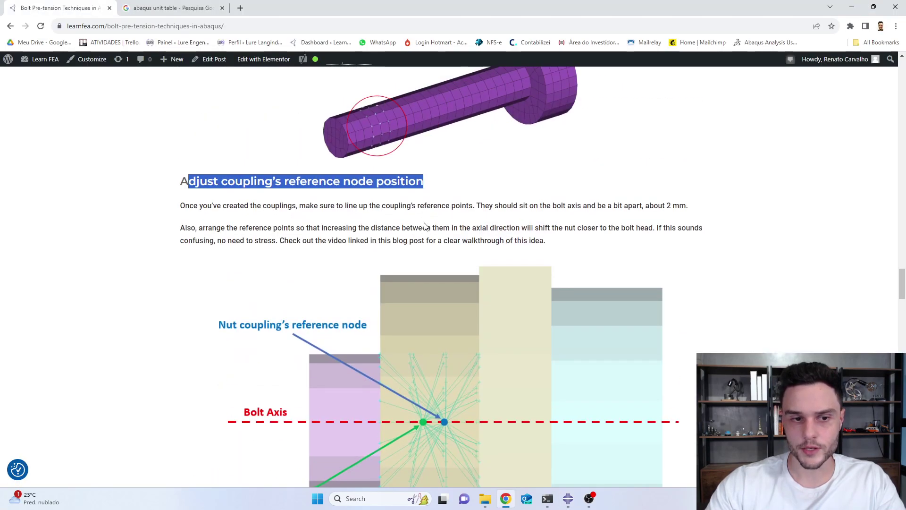
left_click(474, 238)
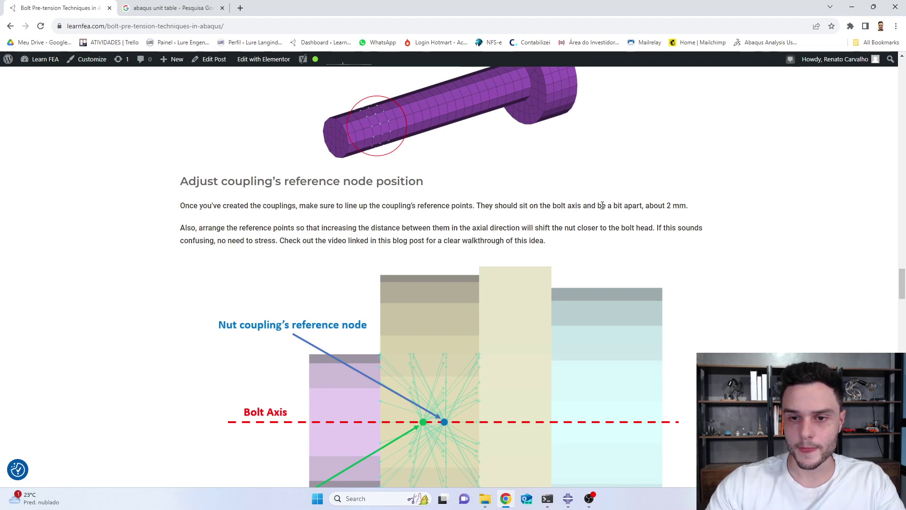
left_click_drag(561, 206, 686, 206)
scroll(583, 210, "down", 3)
scroll(603, 219, "up", 4)
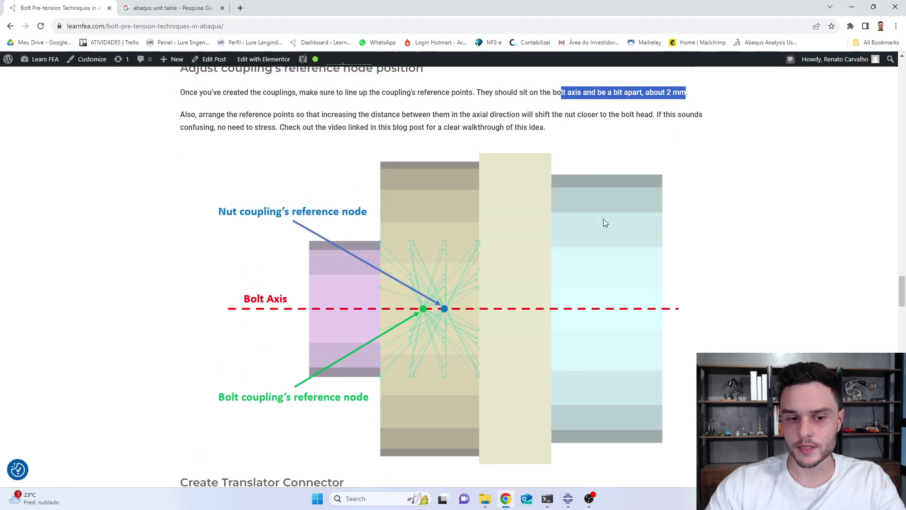
left_click(663, 263)
Return to Abaqus/CAE and create the datum point with an X offset of 2 from RP-2.
key("alt+Tab")
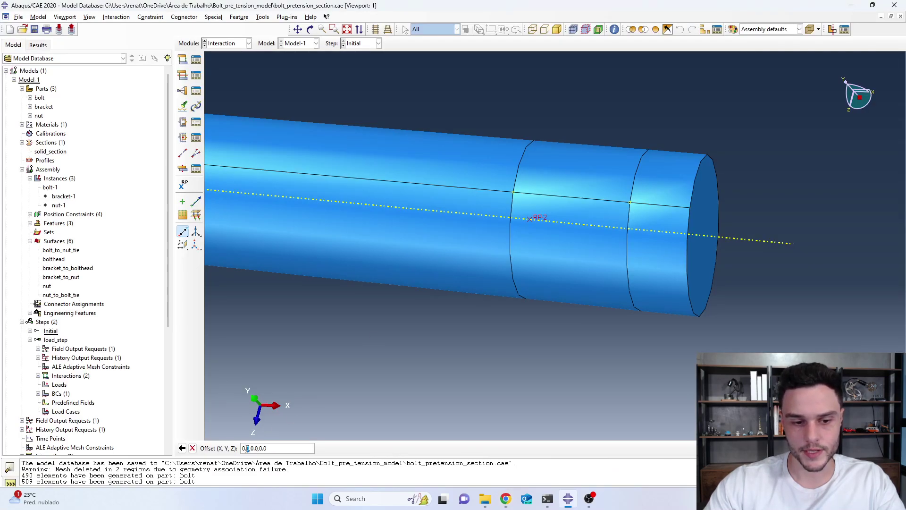
type("2")
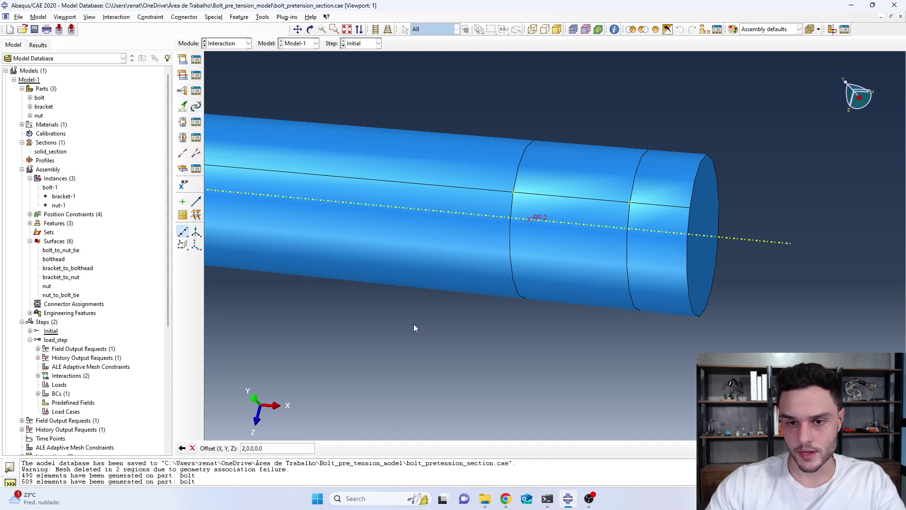
key("Return")
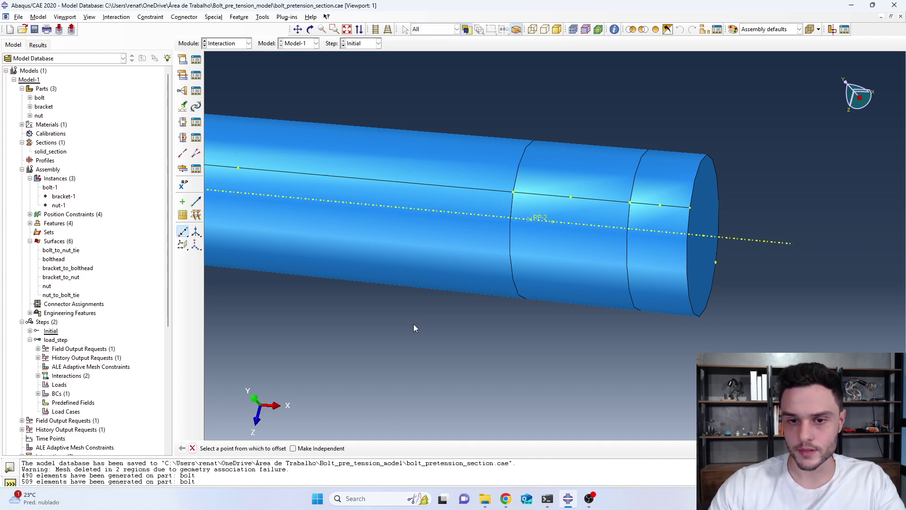
Create a reference point at the new datum point on the bolt axis.
scroll(543, 231, "up", 2)
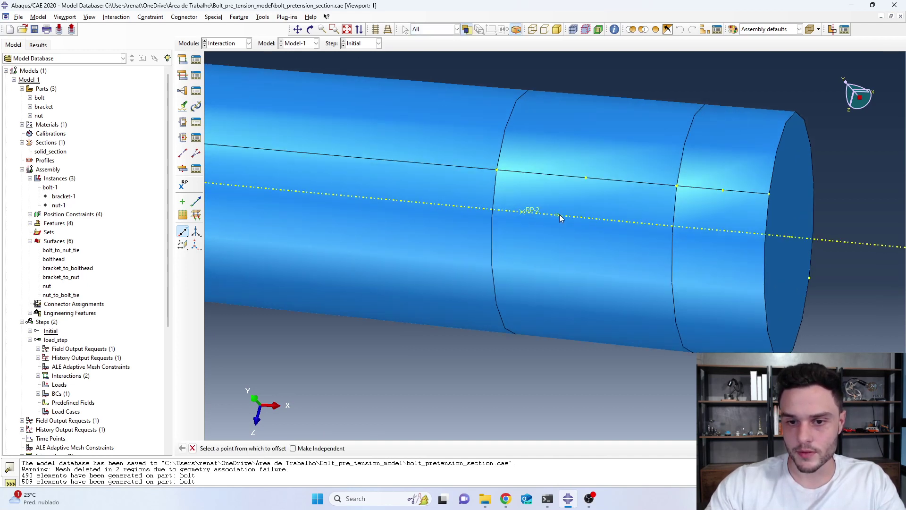
left_click(180, 187)
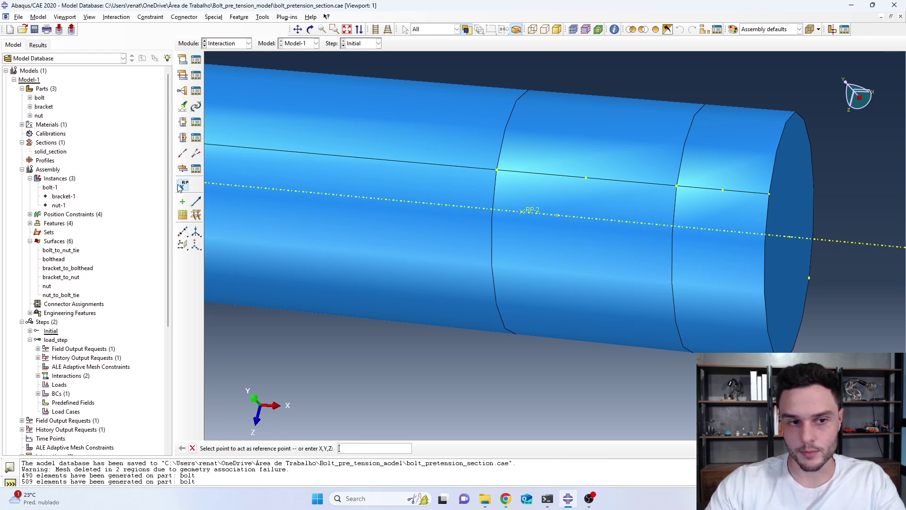
left_click(557, 216)
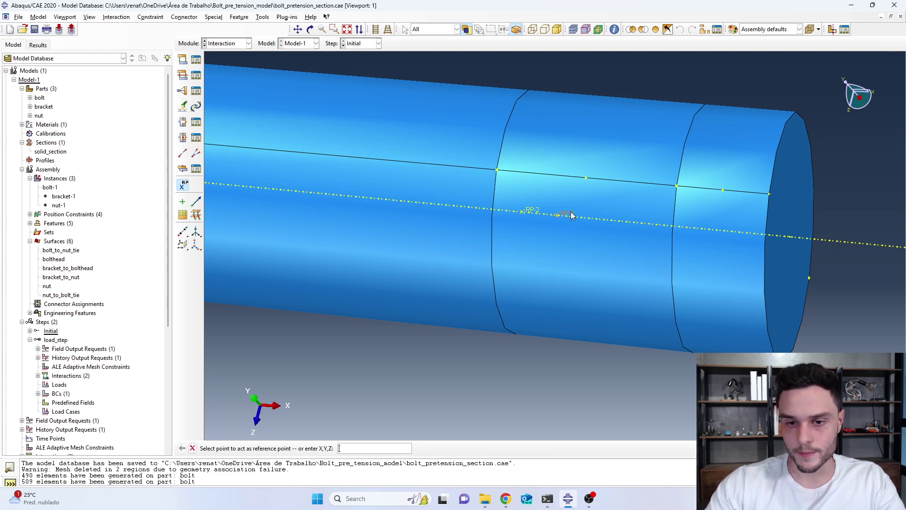
scroll(485, 245, "down", 3)
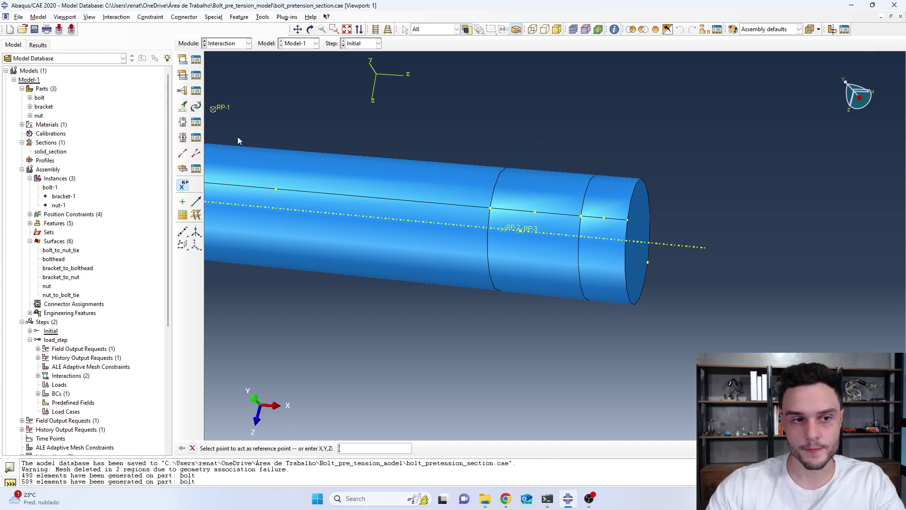
left_click(184, 91)
type("bolt_couplin")
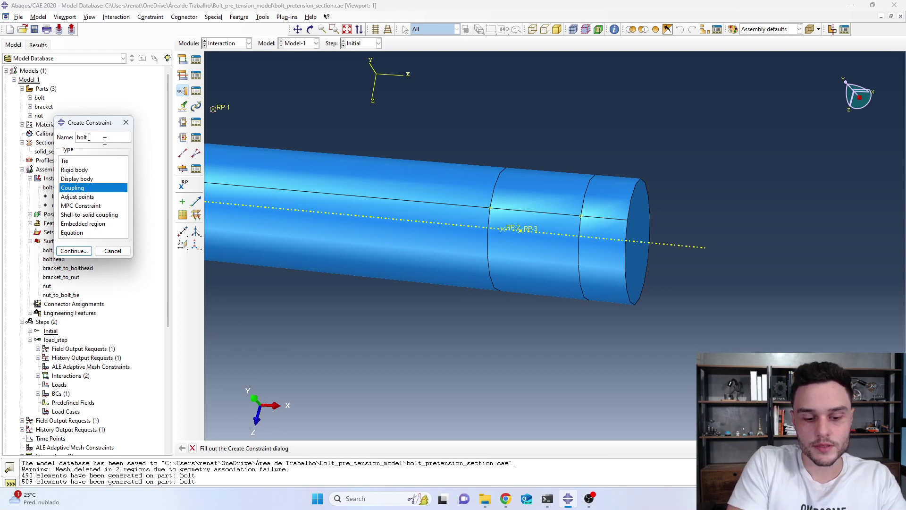
type("g")
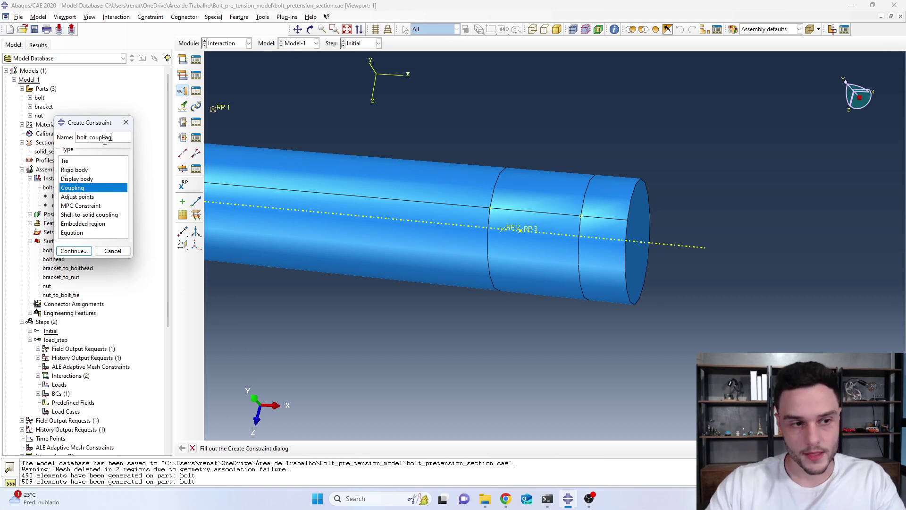
left_click(74, 250)
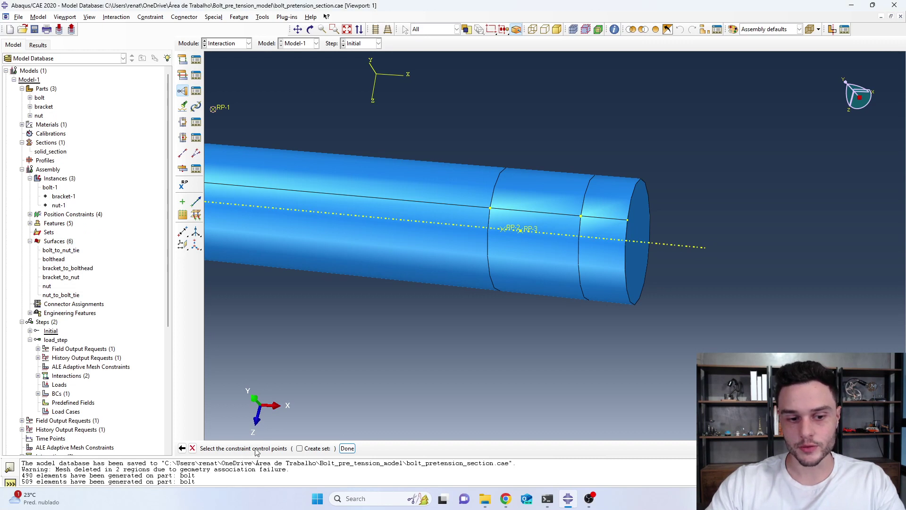
left_click(521, 234)
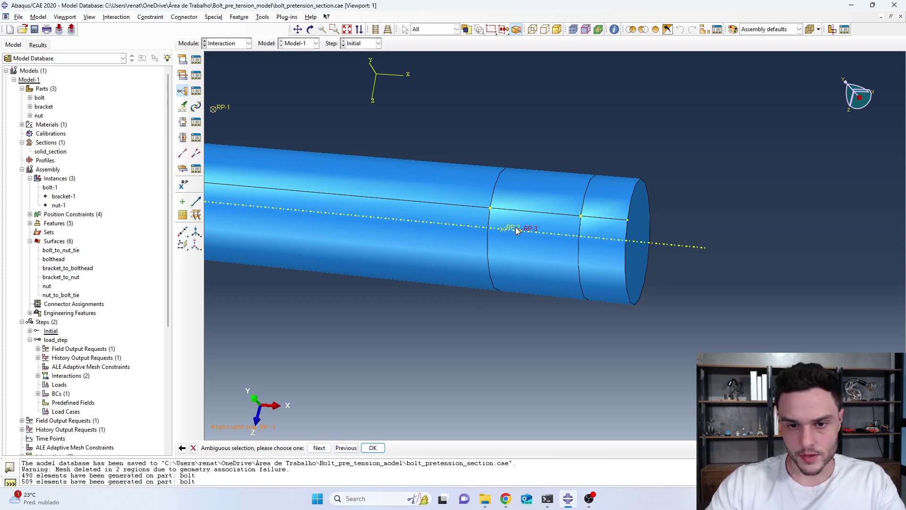
key("Escape")
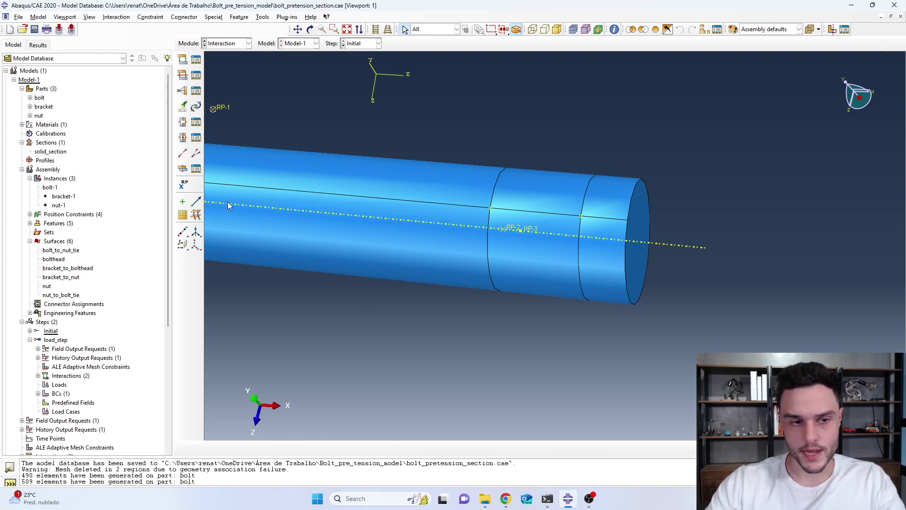
Start a coupling constraint named bolt_coupling with RP-3 on the bolt axis as its control point.
left_click(182, 91)
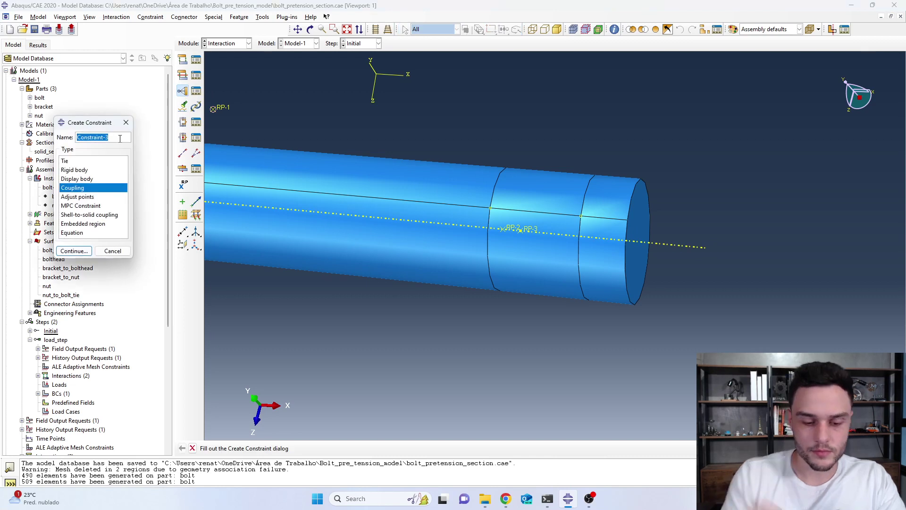
type("bolt_coupling")
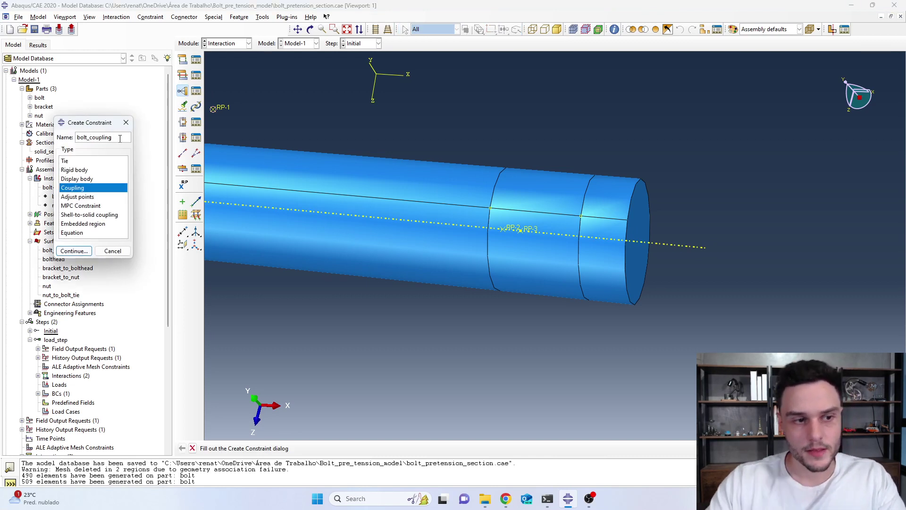
left_click(74, 250)
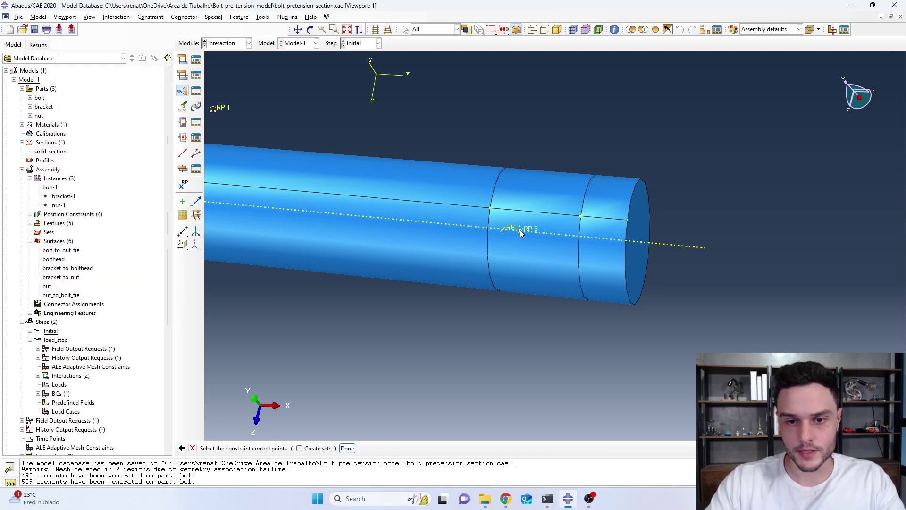
scroll(525, 233, "up", 6)
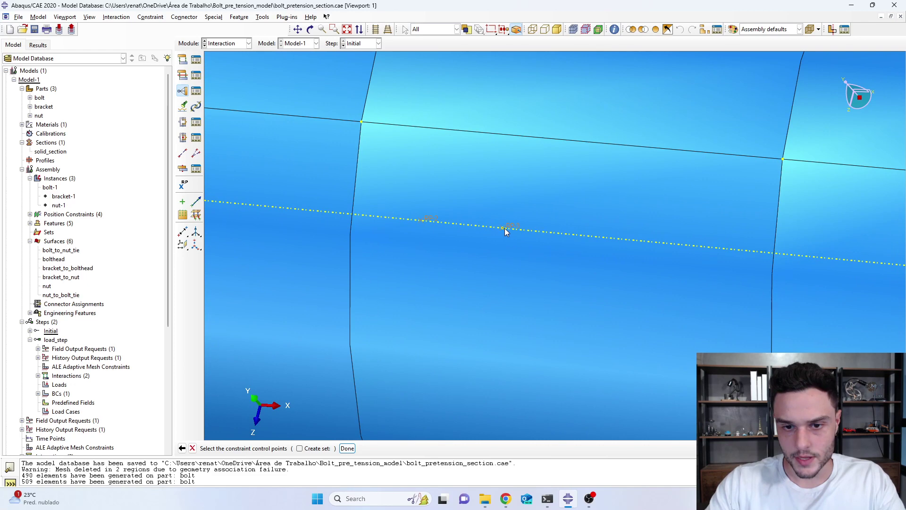
left_click(347, 448)
Couple RP-3 to the cylindrical band between the two partition edges near the bolt tip, using kinematic coupling with all degrees of freedom constrained.
scroll(453, 281, "down", 5)
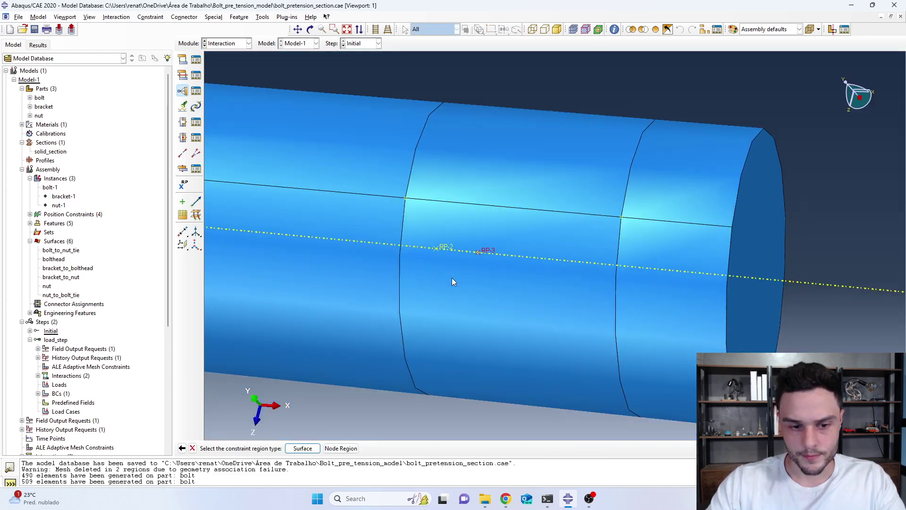
left_click(301, 449)
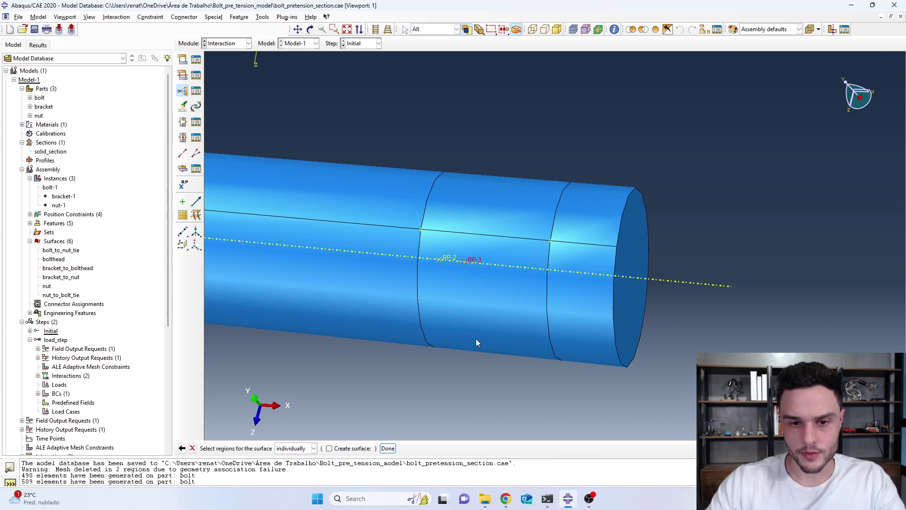
left_click(494, 310)
left_click(388, 449)
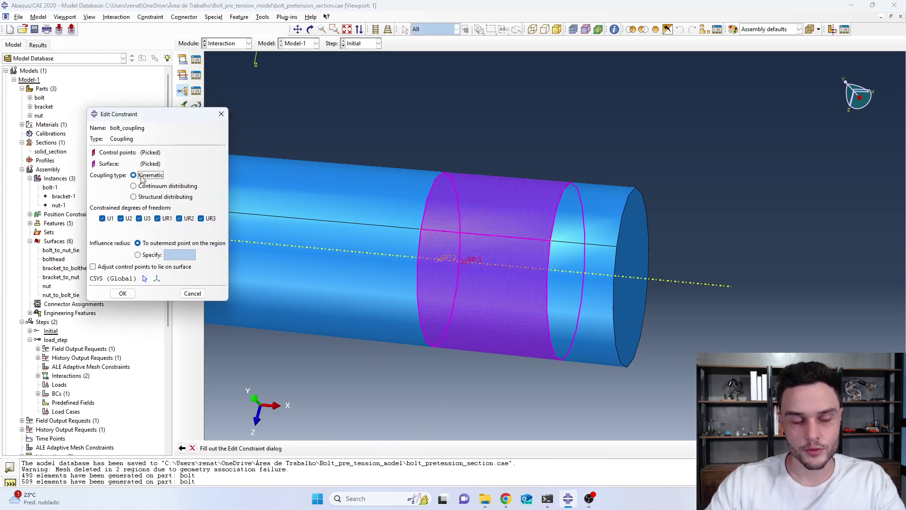
left_click(122, 293)
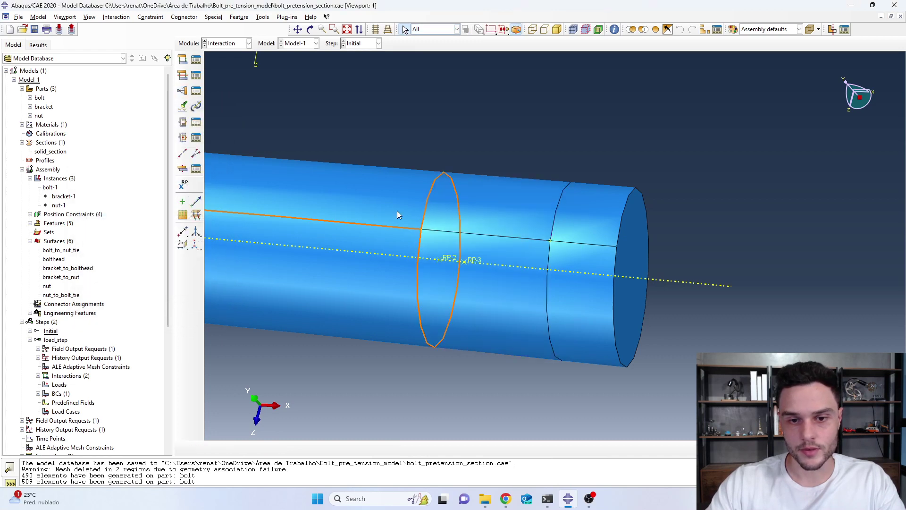
Review the list of coupling constraints in the Constraint Manager and select fixed_node_coupling.
scroll(597, 257, "down", 3)
scroll(596, 261, "up", 5)
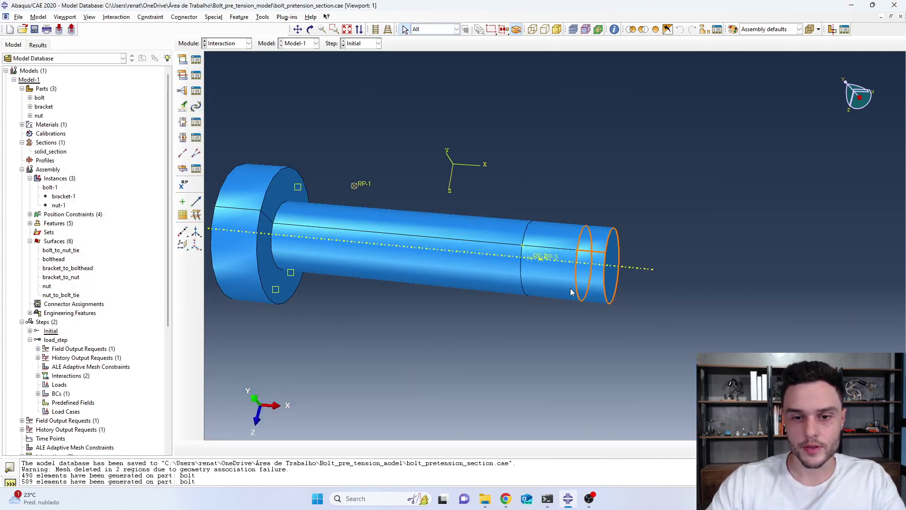
left_click_drag(609, 269, 543, 275, "ctrl+alt")
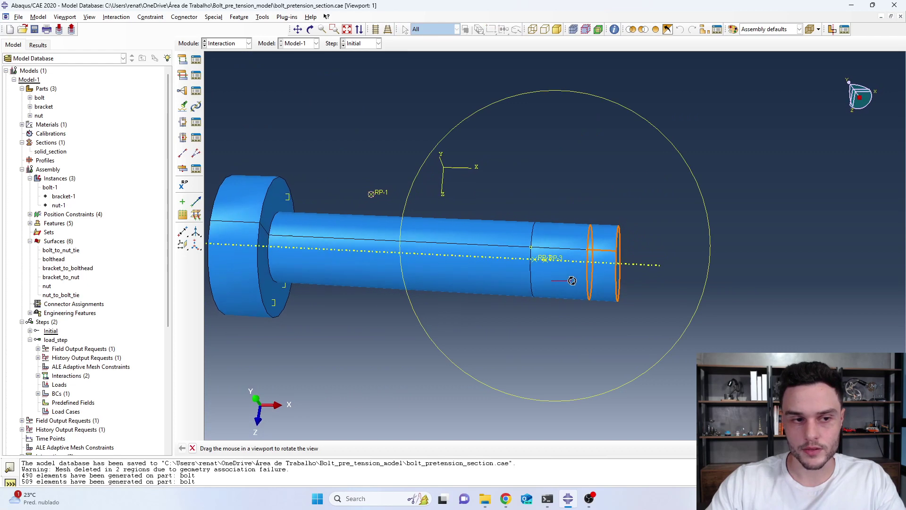
left_click(196, 90)
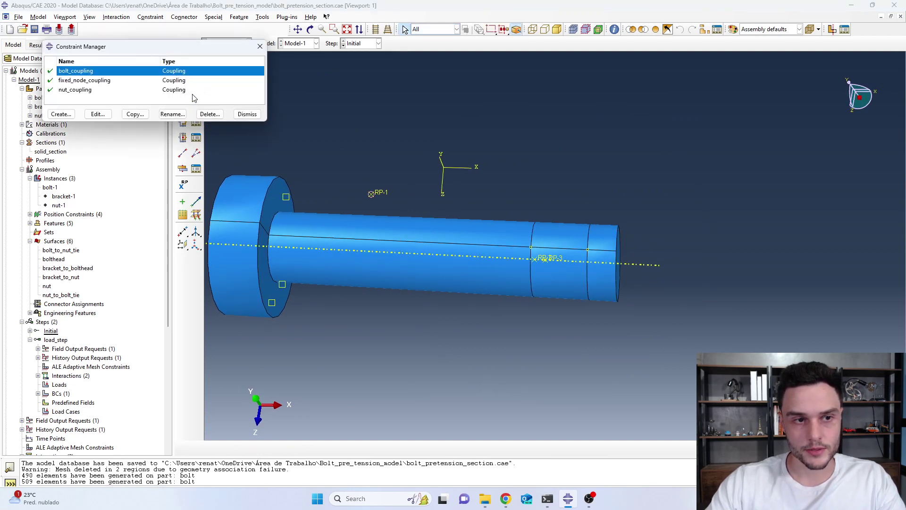
key("Escape")
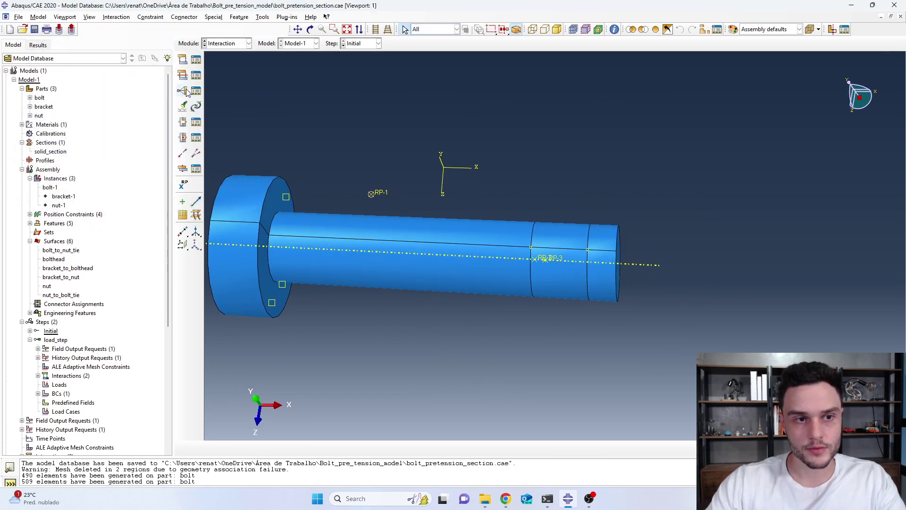
left_click(193, 92)
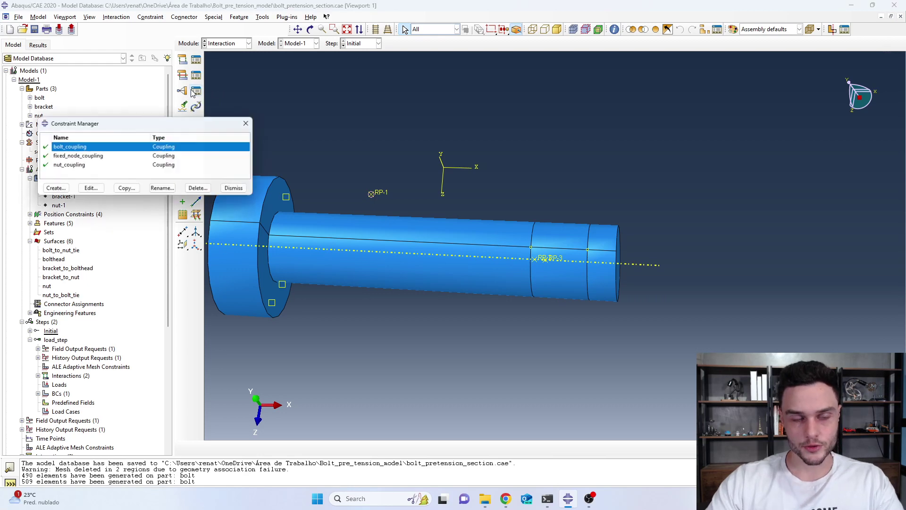
left_click(83, 158)
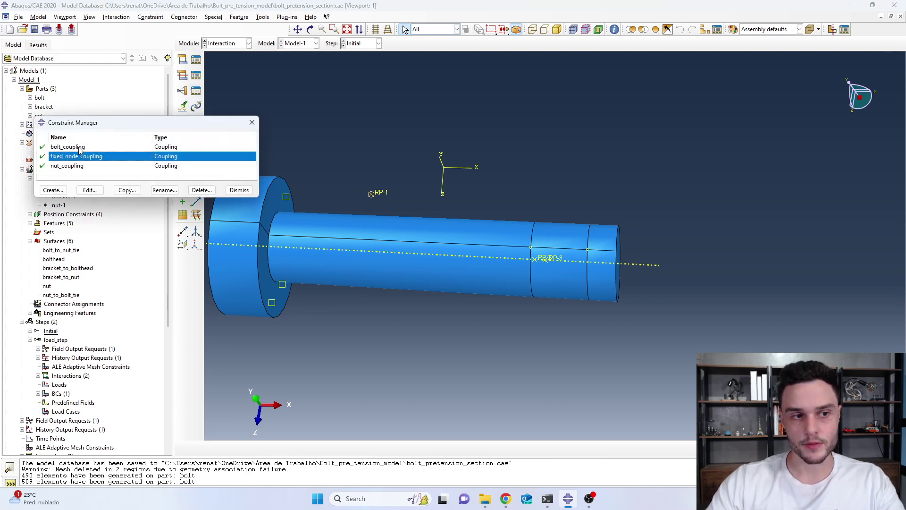
Check the control point and surface of the bolt_coupling constraint and close the Constraint Manager.
double_click(80, 148)
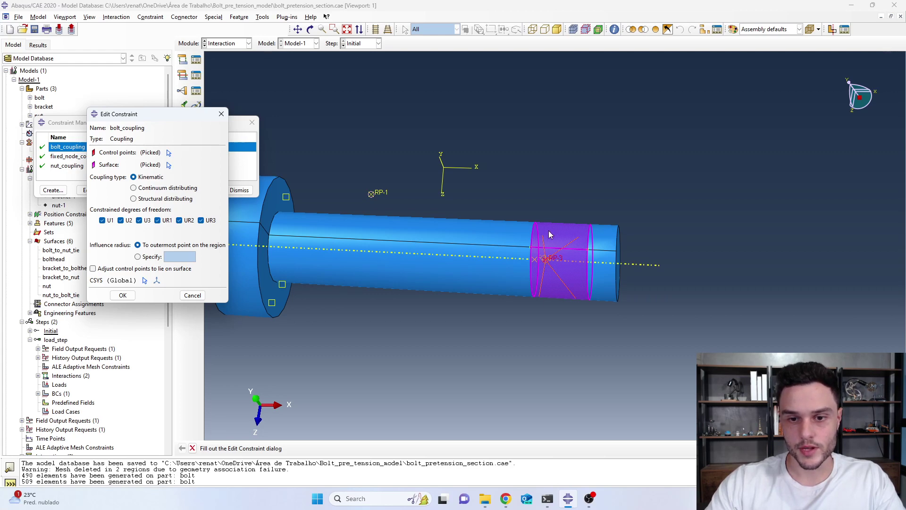
left_click(221, 114)
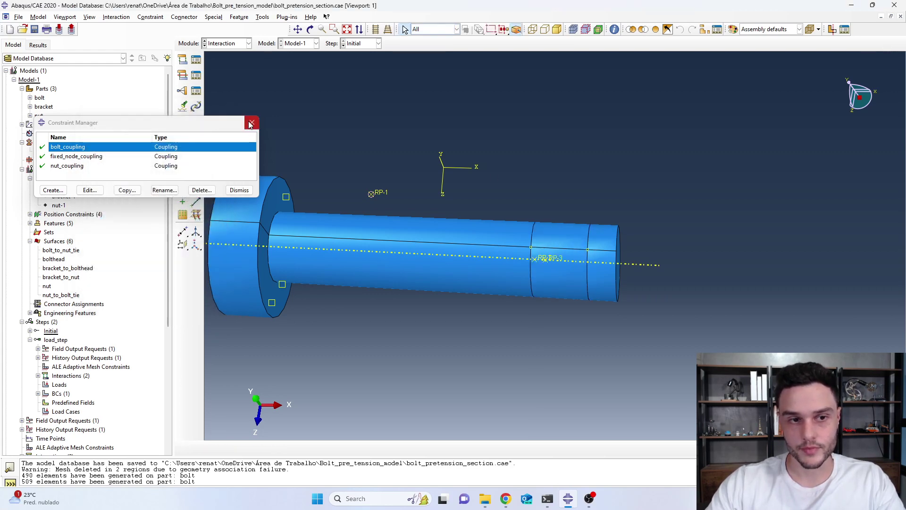
left_click(252, 122)
Switch to the browser, read the Create Translator Connector section of the bolt pre-tension article, and return to Abaqus.
key("alt+Tab")
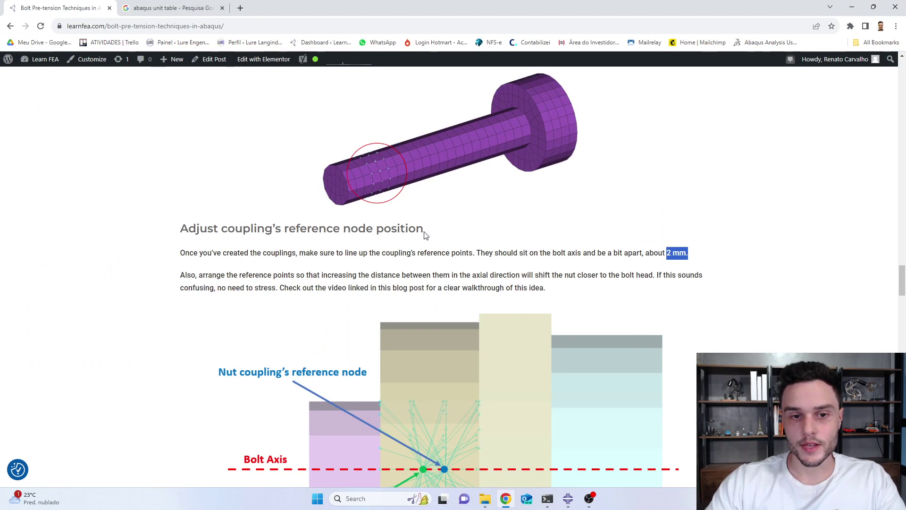
scroll(423, 237, "down", 3)
scroll(420, 239, "down", 5)
scroll(405, 246, "up", 5)
scroll(378, 255, "down", 7)
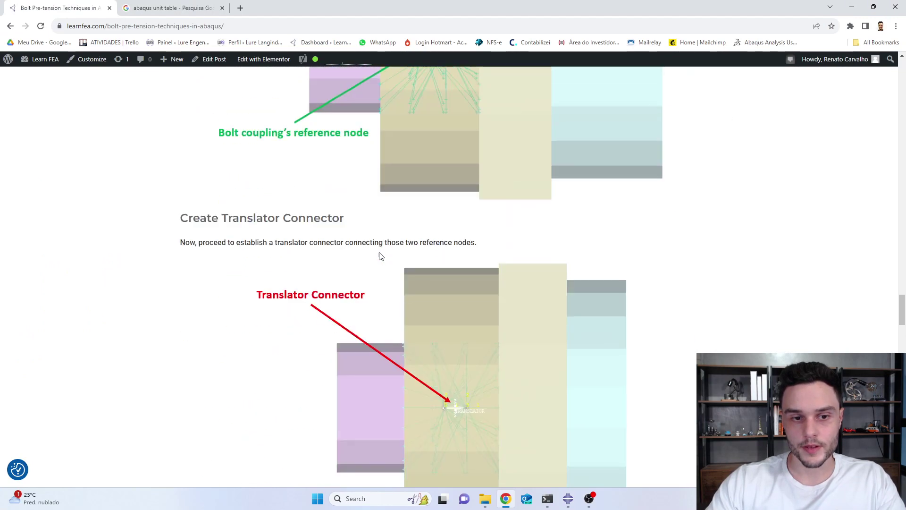
left_click_drag(263, 199, 327, 205)
left_click_drag(321, 148, 452, 149)
key("alt+Tab")
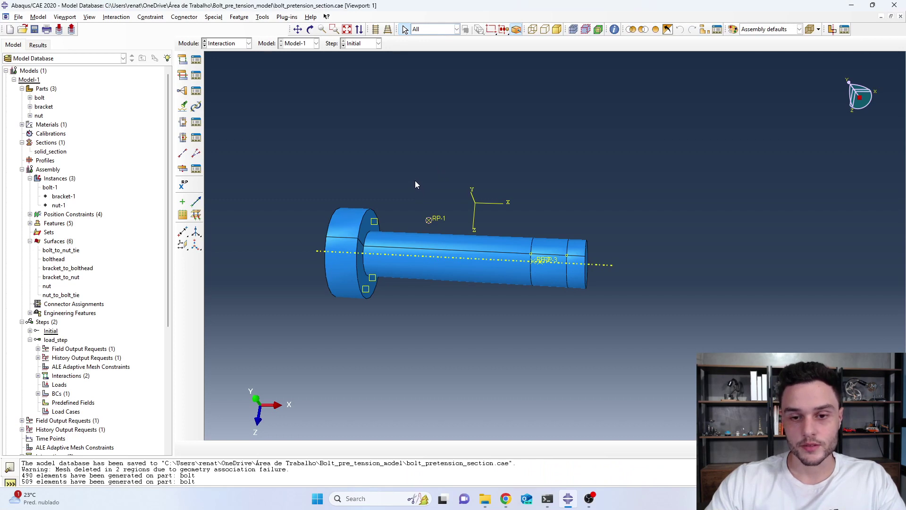
Start a connector in the Connector Builder with RP-2 as the first point and RP-3 as the second, keeping the wire name Wire-1.
scroll(540, 251, "down", 5)
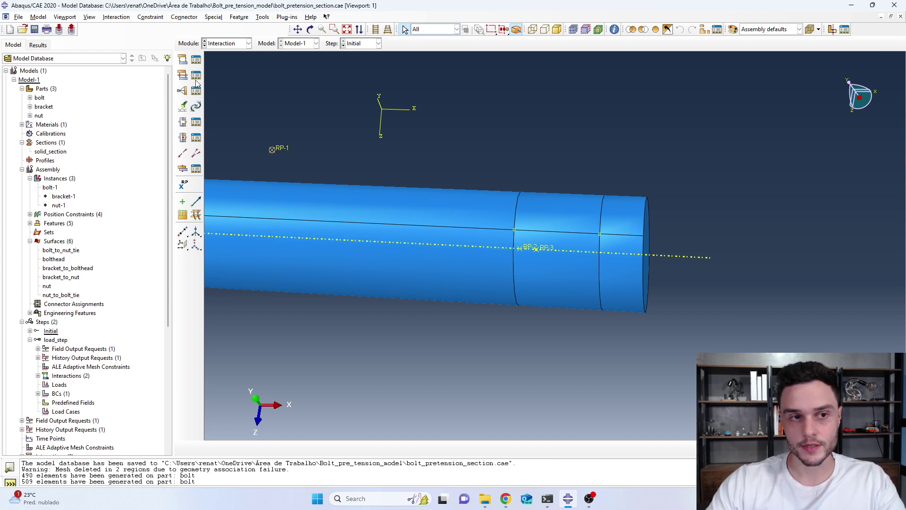
left_click(195, 106)
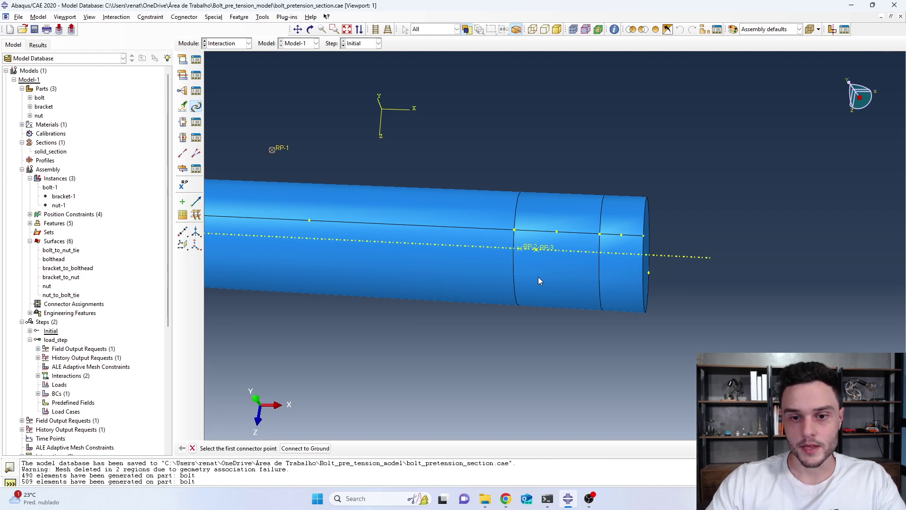
scroll(538, 280, "up", 5)
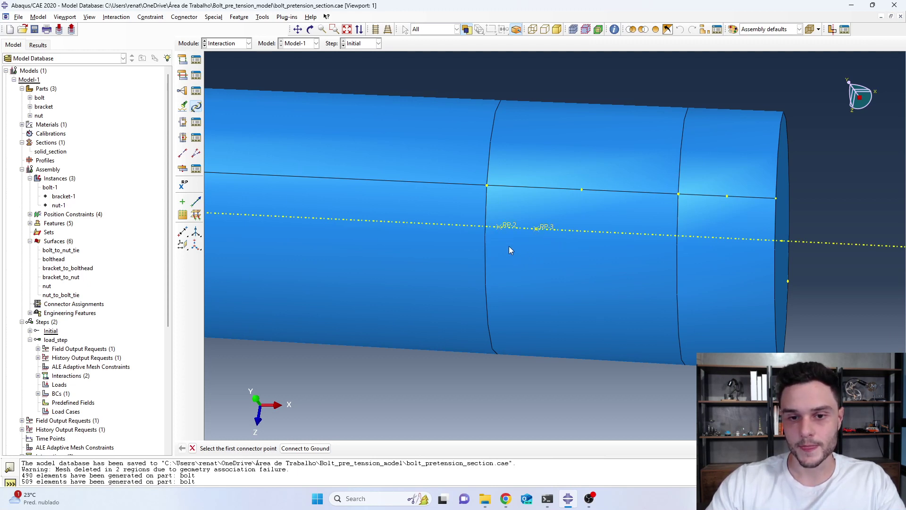
left_click(508, 226)
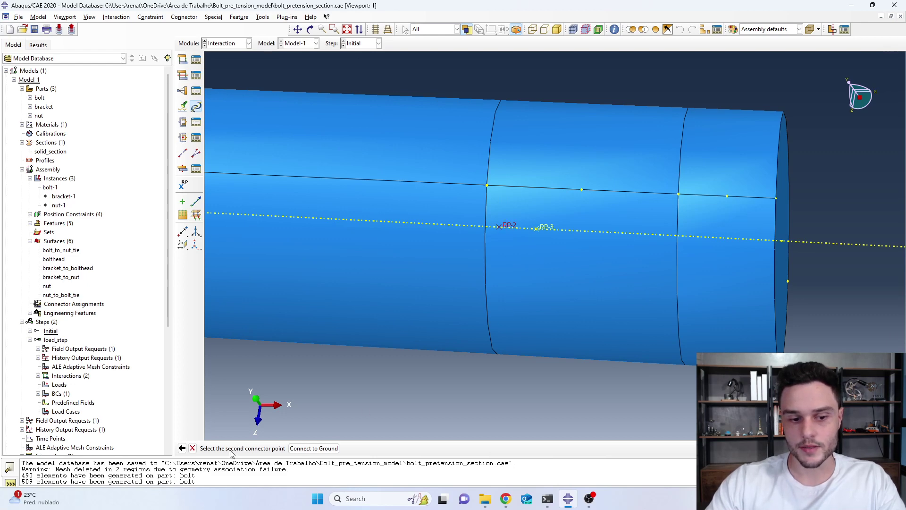
scroll(510, 246, "up", 3)
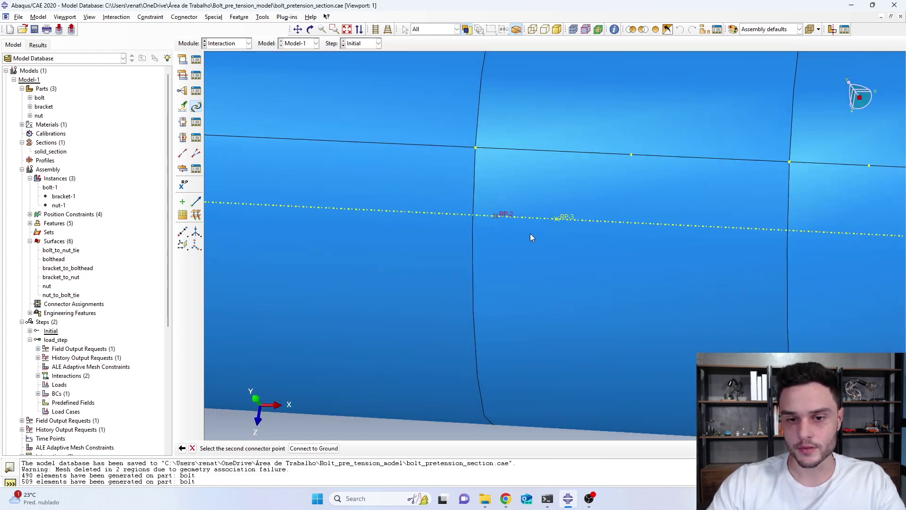
left_click(568, 219)
scroll(542, 241, "down", 5)
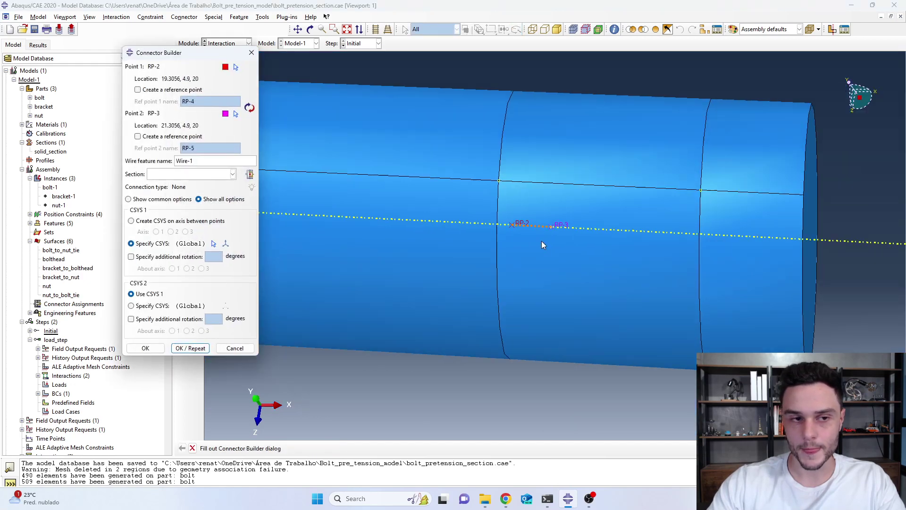
left_click_drag(198, 59, 204, 85)
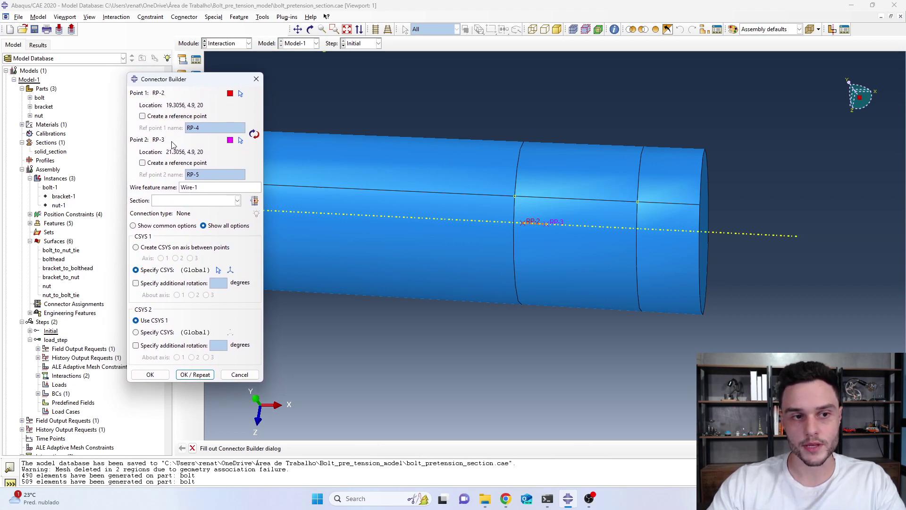
left_click_drag(208, 187, 185, 187)
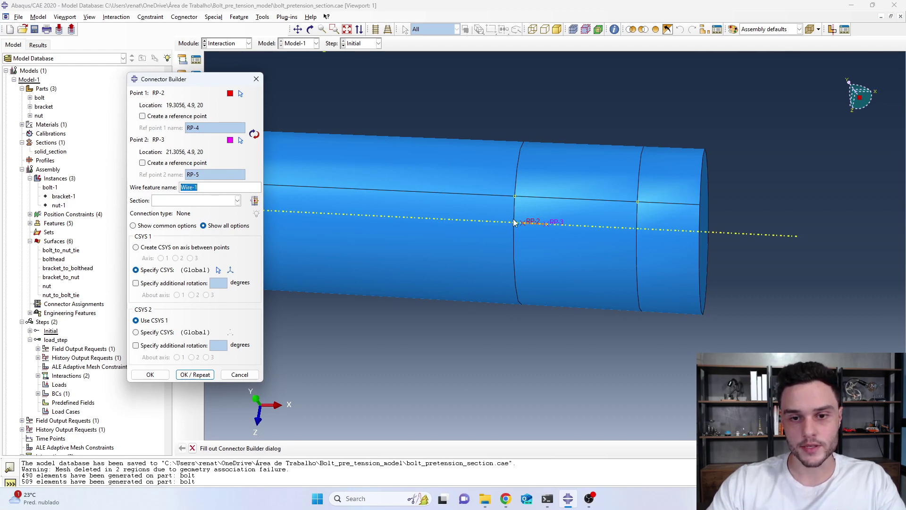
scroll(532, 225, "down", 3)
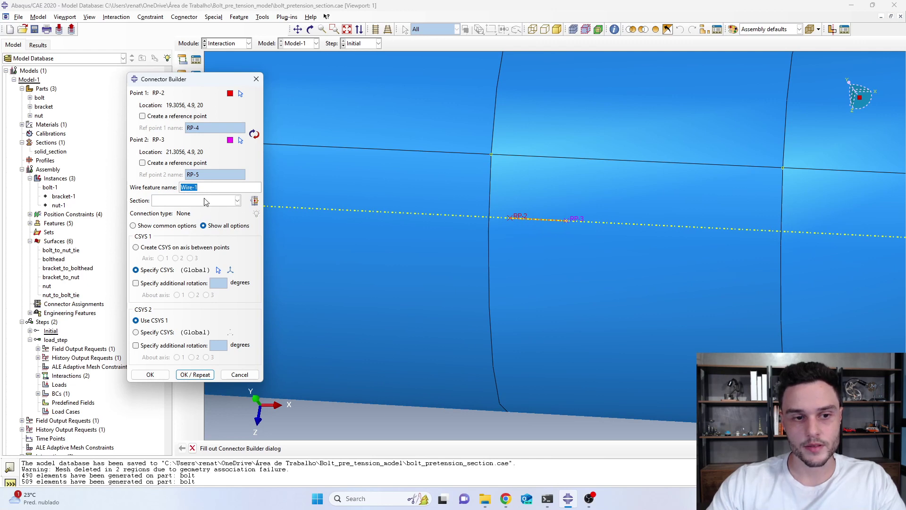
Start a new connector section for the wire and name it transtalor_conn_section.
left_click(188, 203)
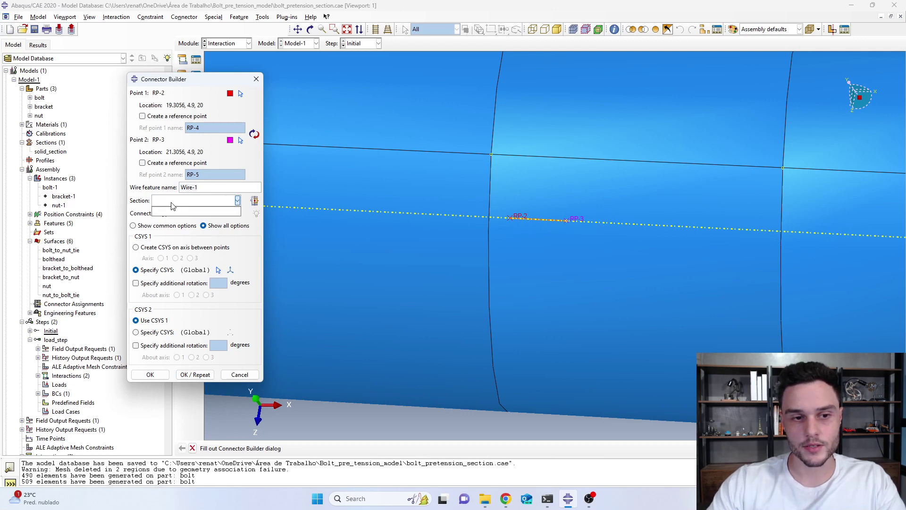
left_click(245, 206)
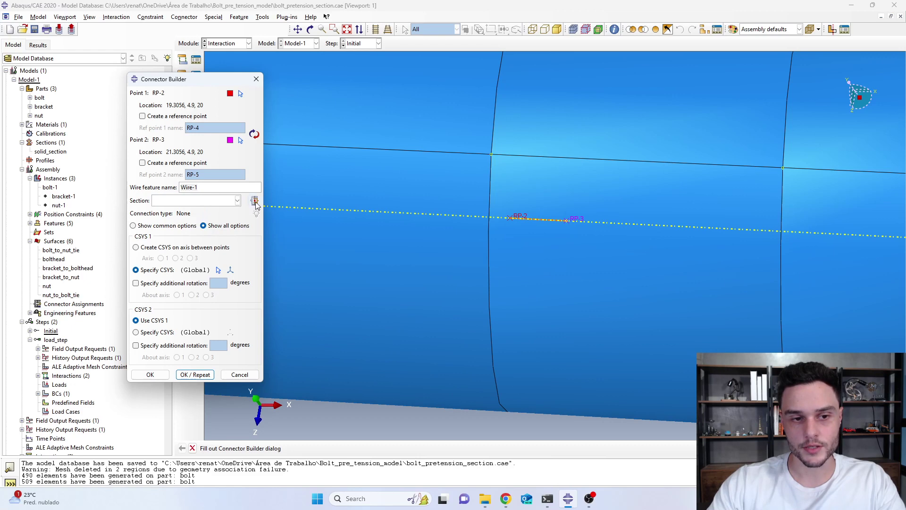
left_click(255, 201)
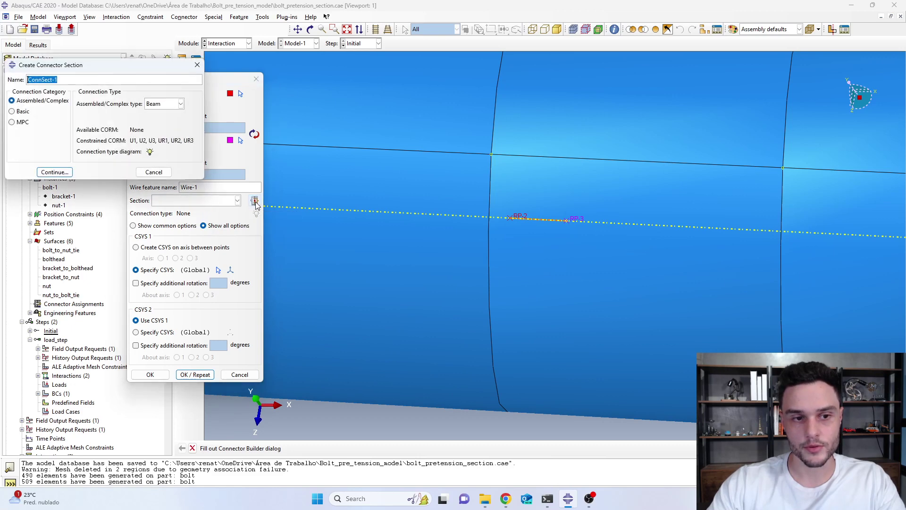
left_click_drag(84, 69, 198, 74)
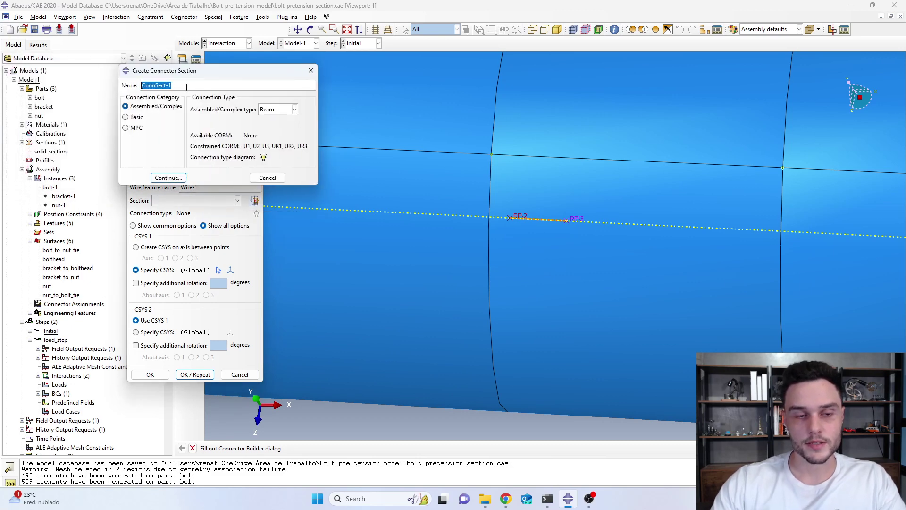
type("tirans")
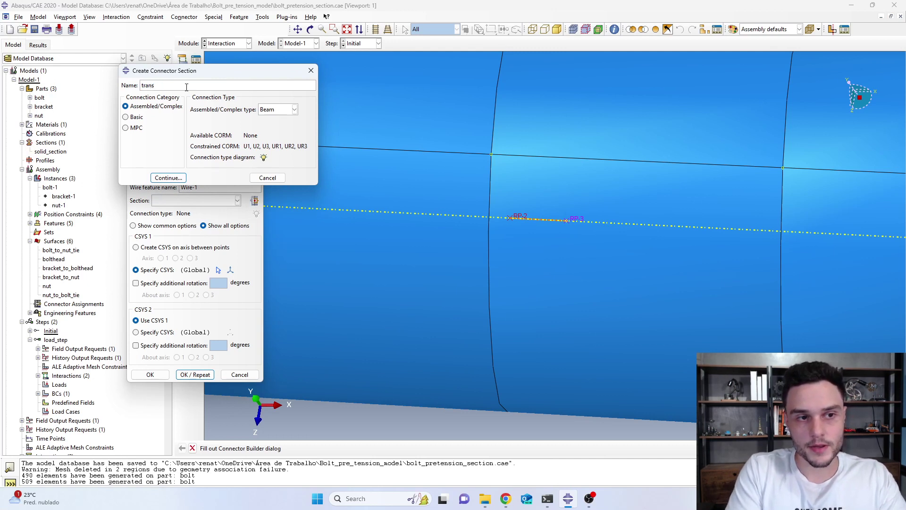
type("talor_conn_section")
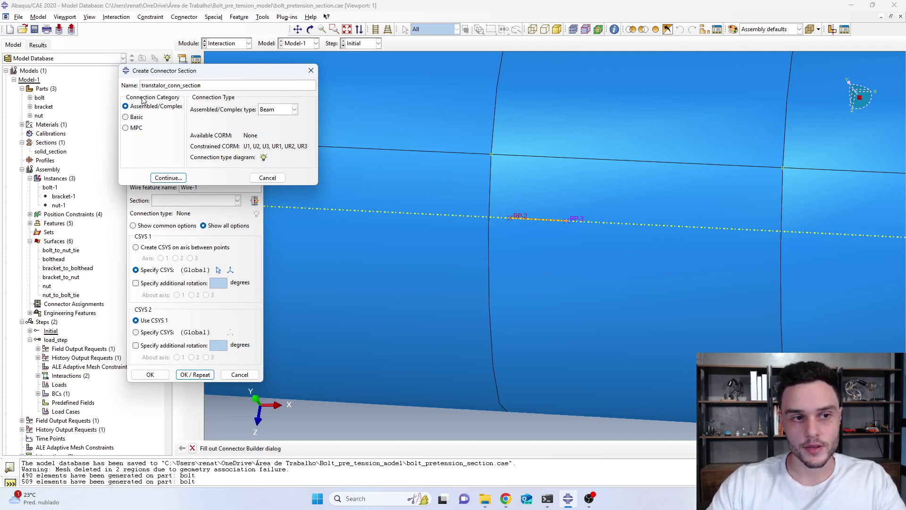
left_click(126, 117)
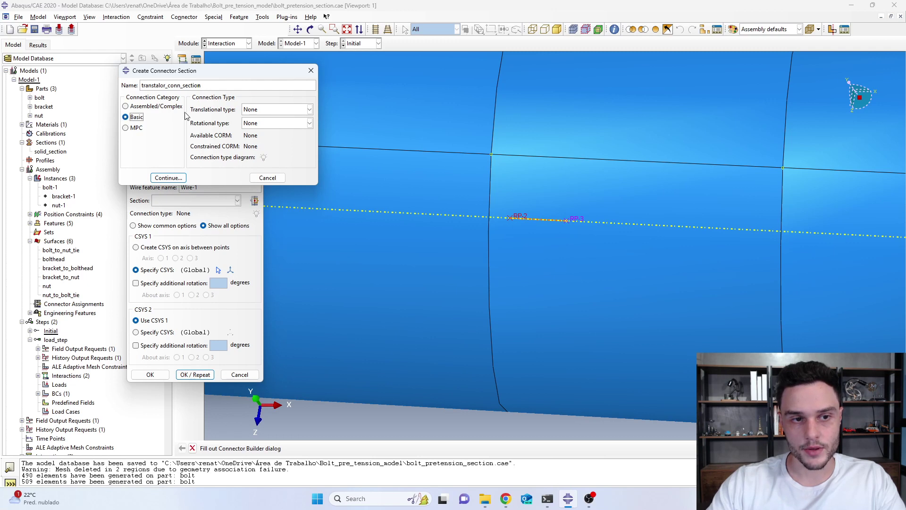
left_click(250, 109)
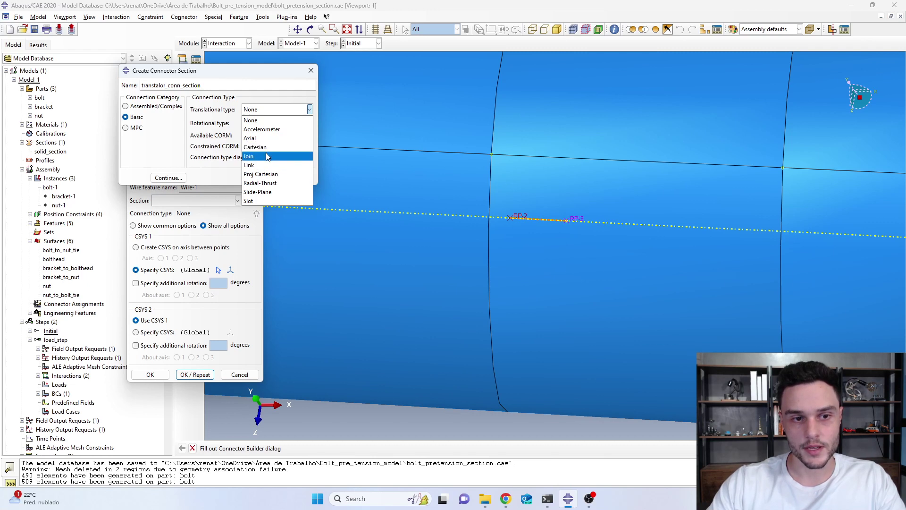
left_click(225, 141)
left_click(125, 106)
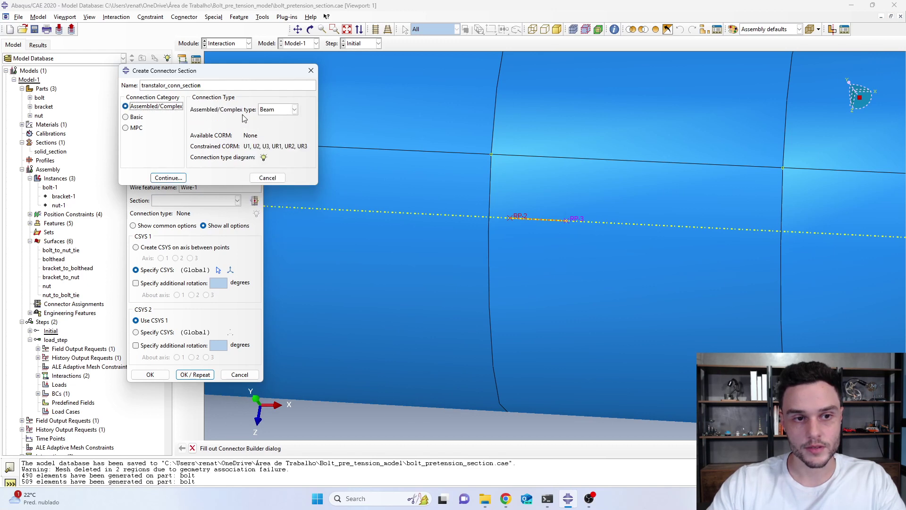
left_click(282, 112)
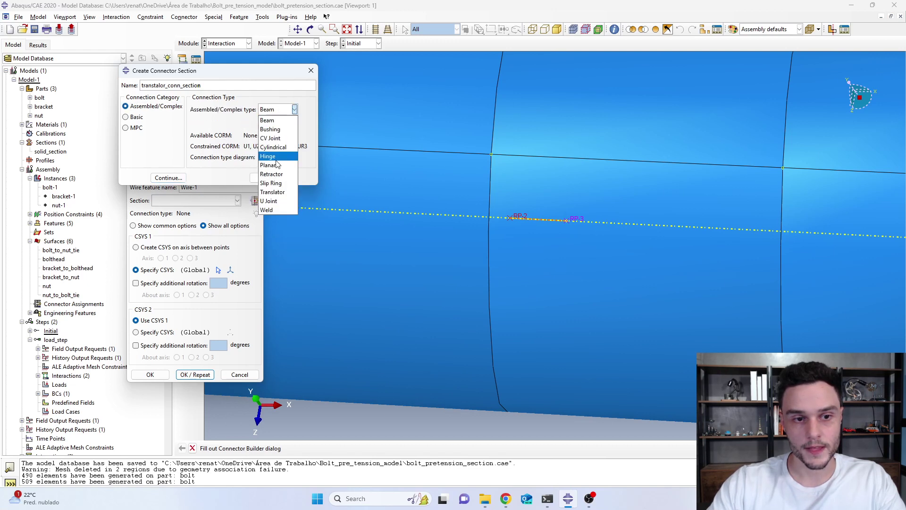
left_click(267, 120)
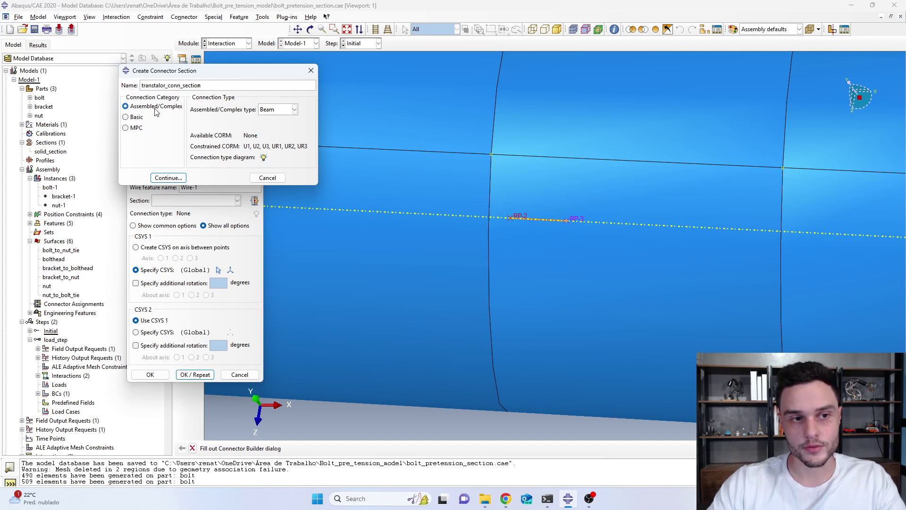
Set the section's assembled/complex connection type to Translator and continue to its section definition.
left_click(276, 111)
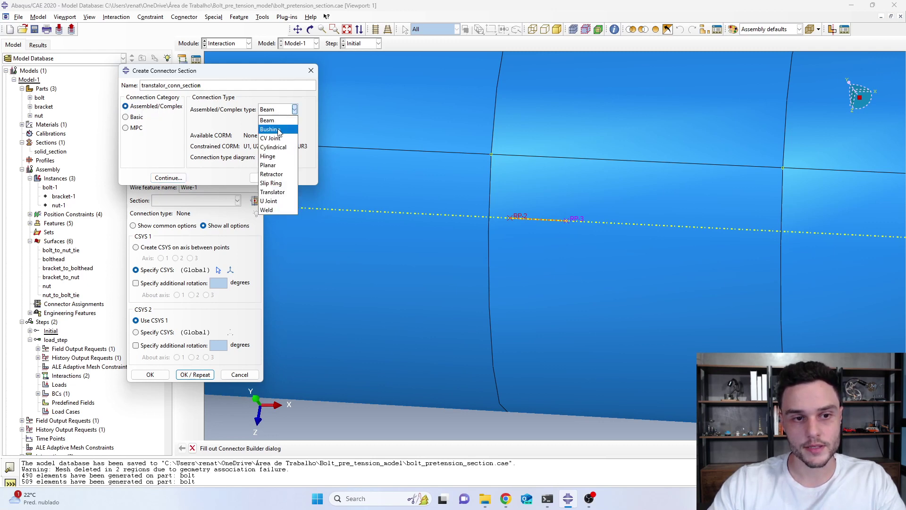
left_click(282, 193)
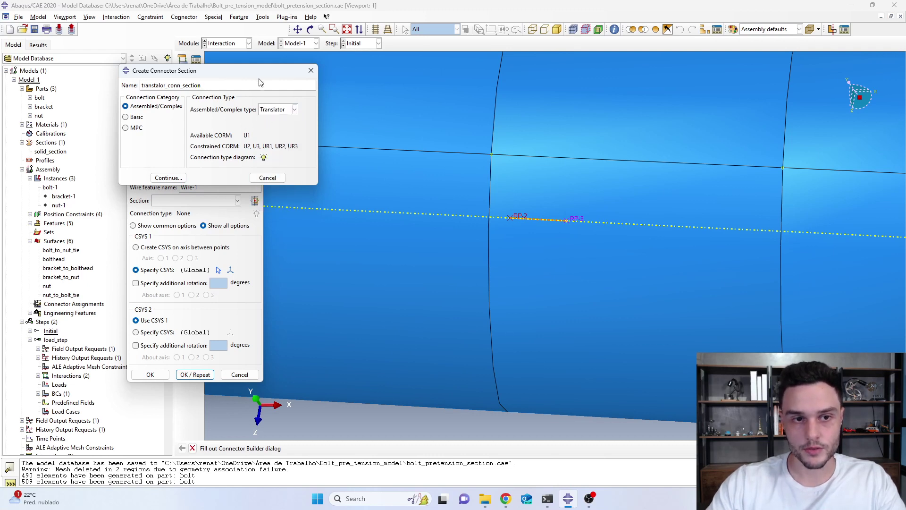
left_click_drag(261, 74, 229, 85)
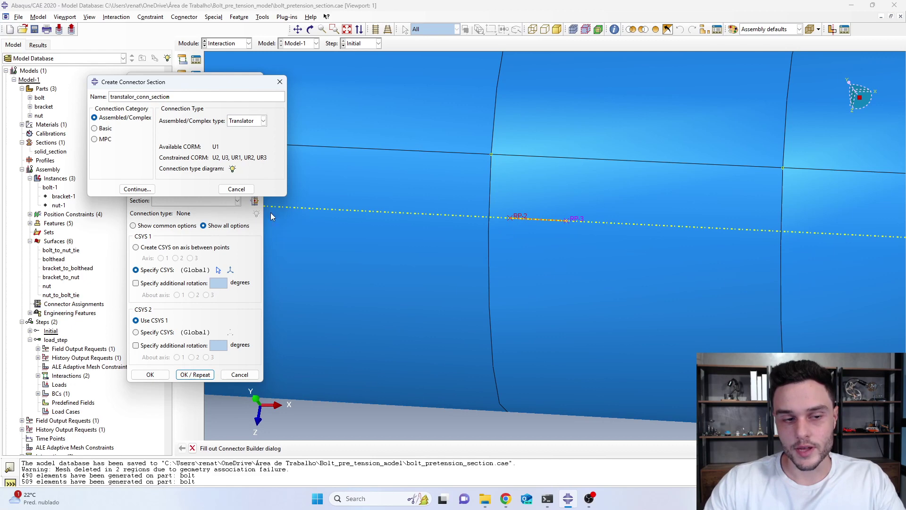
left_click(137, 189)
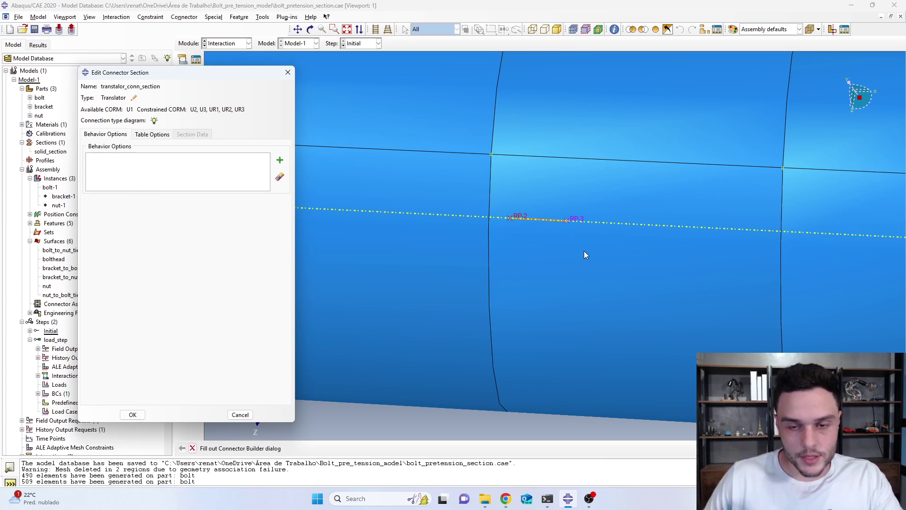
Look over the available connector behaviors and accept the translator section without adding any behavior option.
left_click_drag(239, 76, 307, 61)
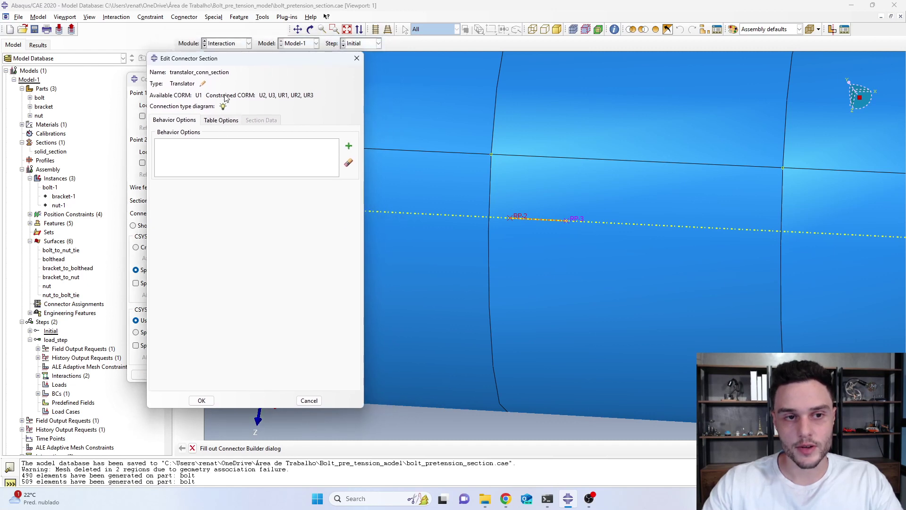
left_click(349, 146)
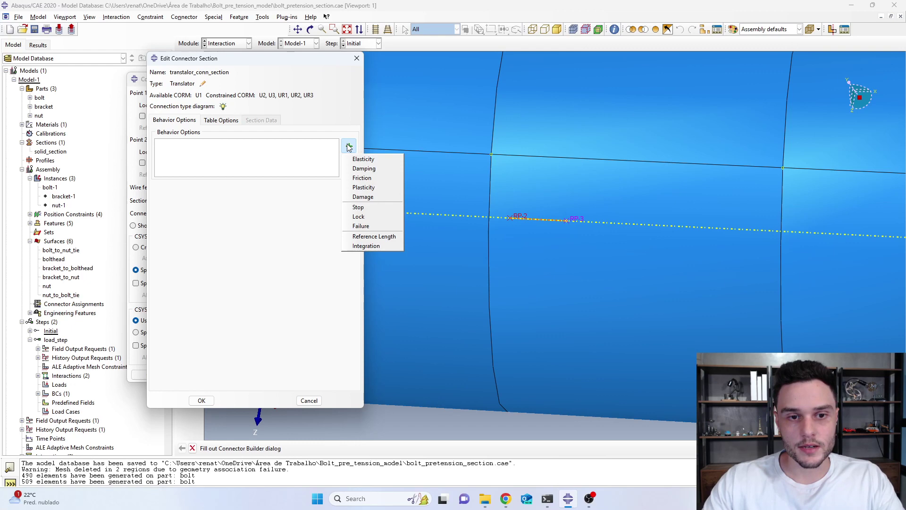
left_click(249, 211)
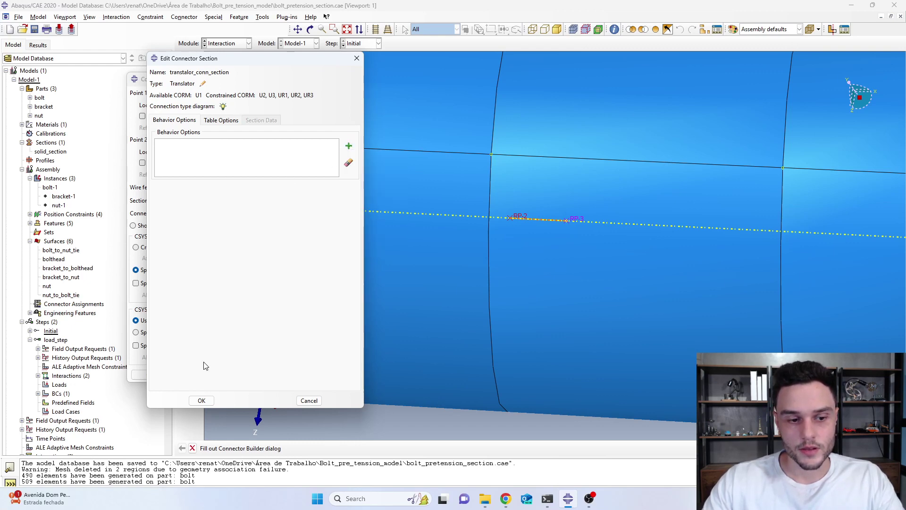
left_click(202, 400)
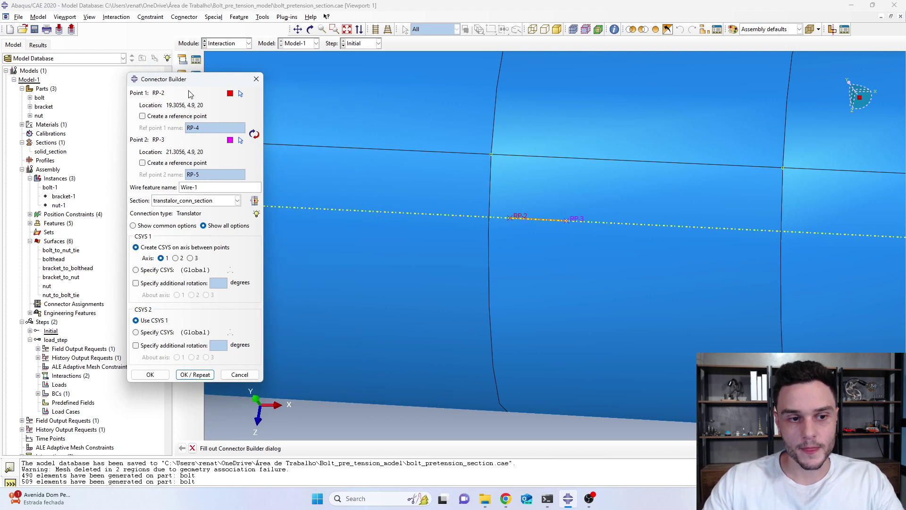
Switch to the browser article and read how the translator connector's automatic coordinate system and X-axis direction are defined.
mouse_move(208, 78)
left_mouse_down()
mouse_move(221, 33)
mouse_move(212, 66)
left_mouse_up()
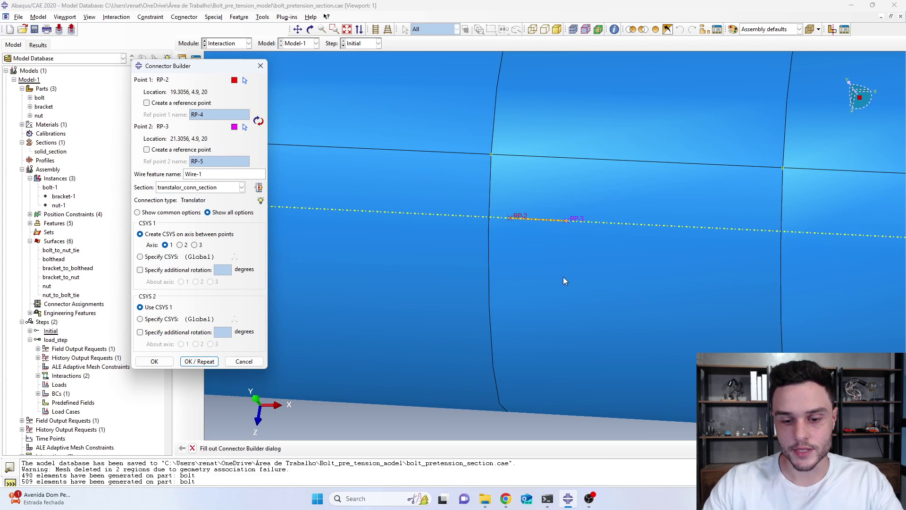
key("alt+Tab")
scroll(415, 177, "down", 2)
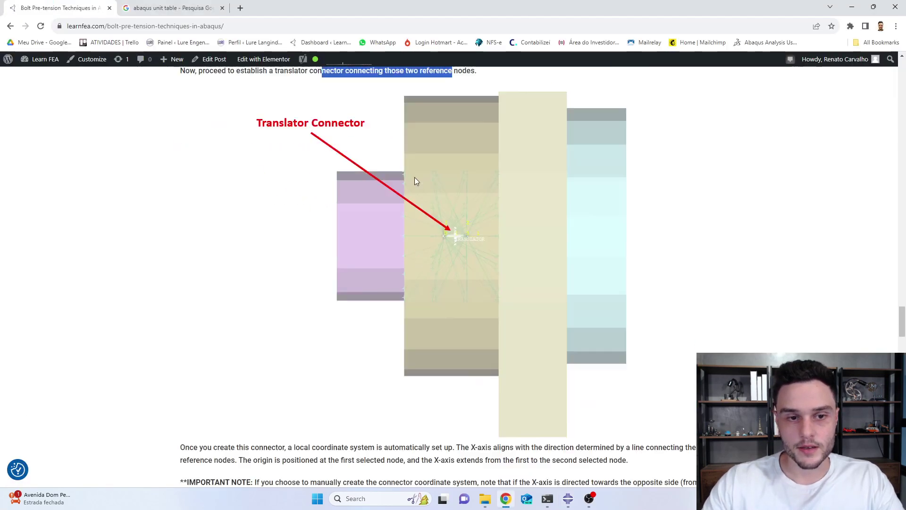
scroll(415, 178, "down", 5)
left_click_drag(185, 191, 535, 239)
scroll(517, 265, "up", 5)
scroll(510, 267, "up", 2)
scroll(477, 260, "down", 2)
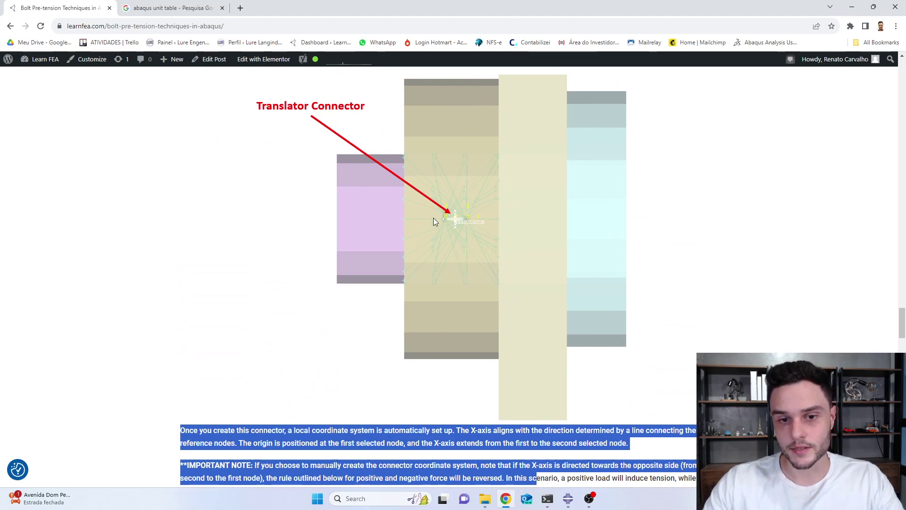
scroll(435, 221, "down", 6)
scroll(436, 238, "down", 3)
scroll(437, 238, "up", 8)
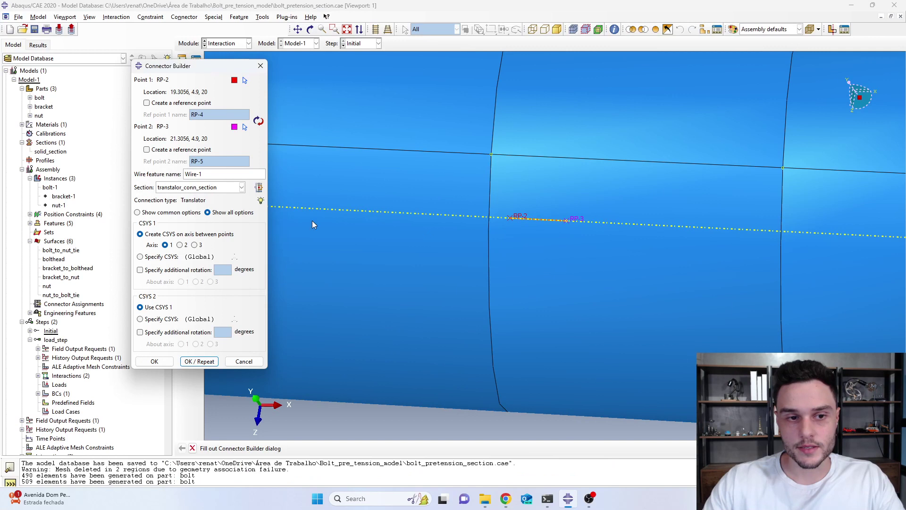
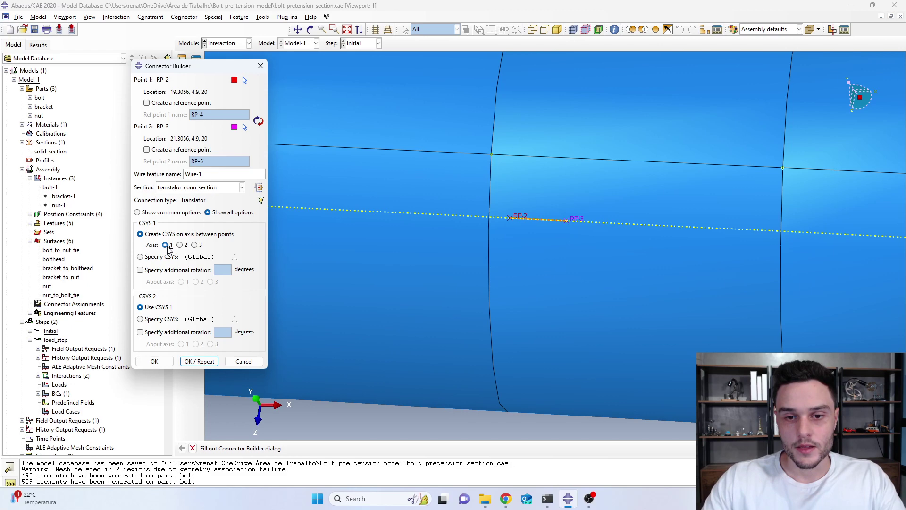
Create the connector with CSYS 1 on axis 1 between RP-2 and RP-3, and CSYS 2 using CSYS 1.
scroll(490, 213, "down", 3)
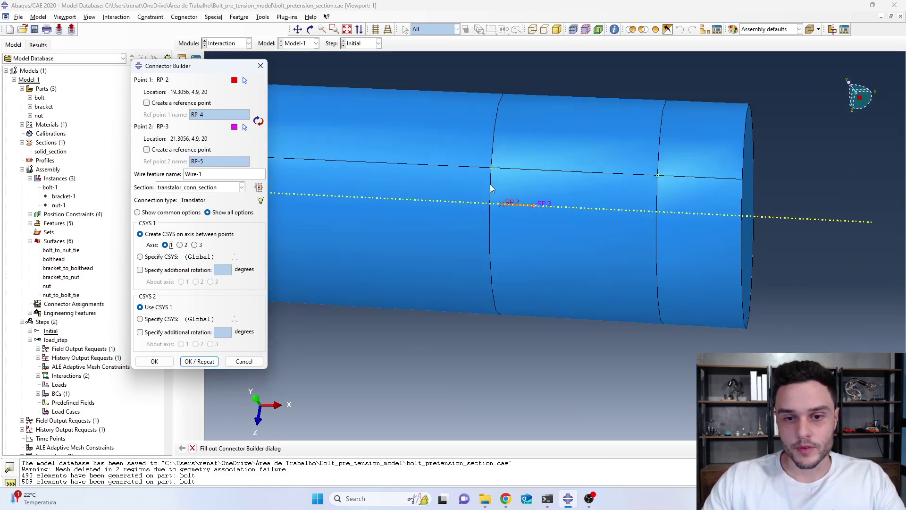
scroll(494, 194, "up", 5)
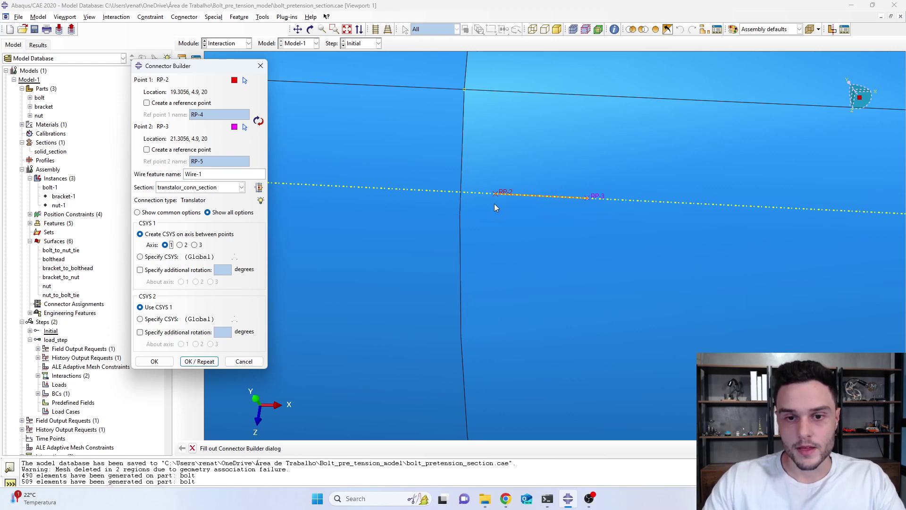
scroll(483, 198, "down", 5)
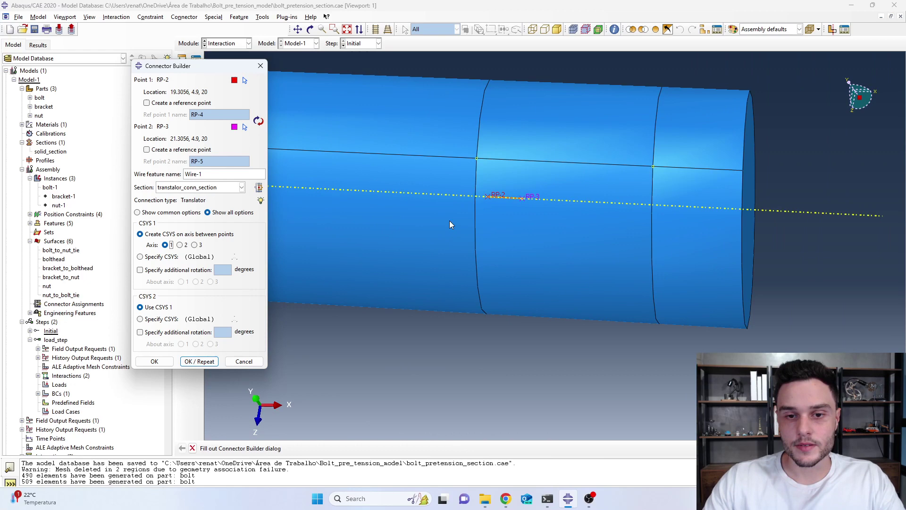
scroll(544, 205, "up", 2)
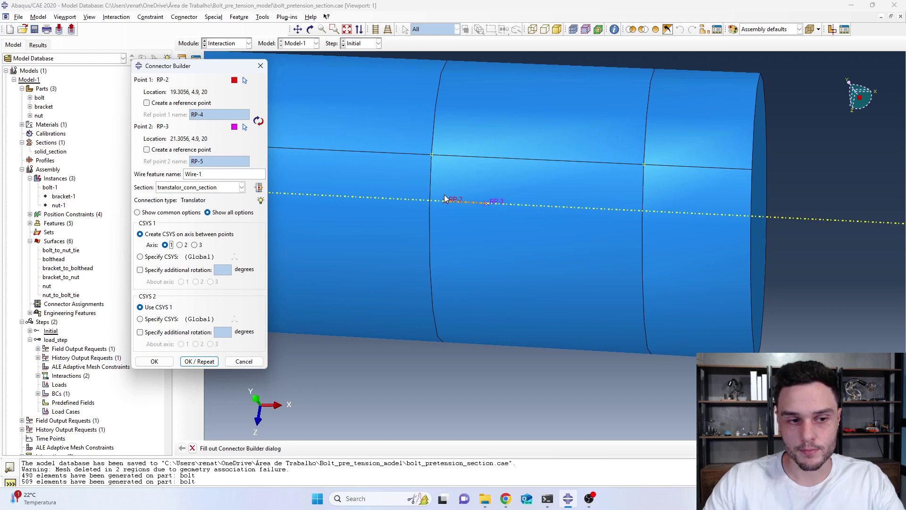
scroll(460, 217, "down", 3)
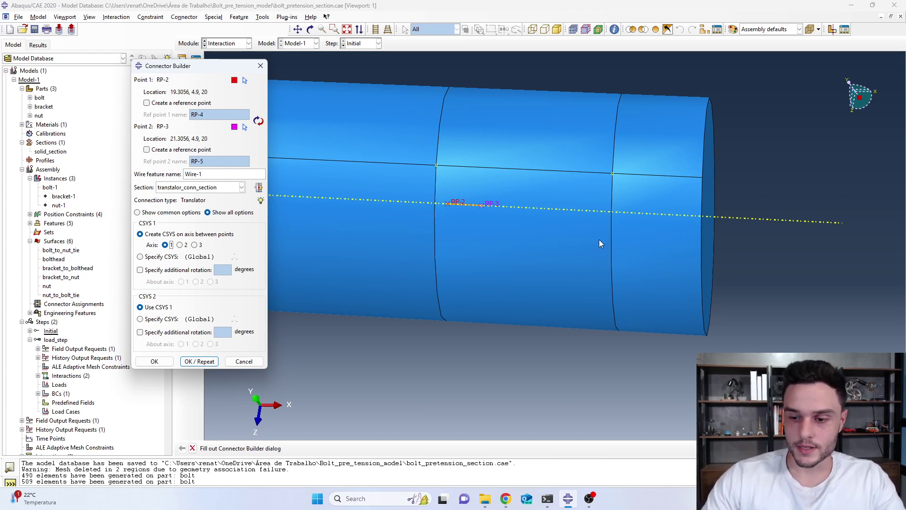
scroll(482, 312, "down", 3)
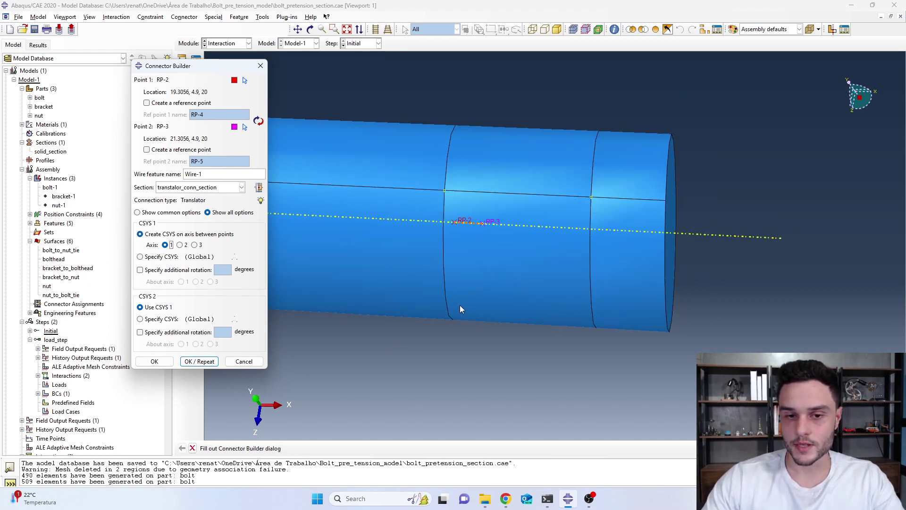
scroll(471, 297, "up", 2)
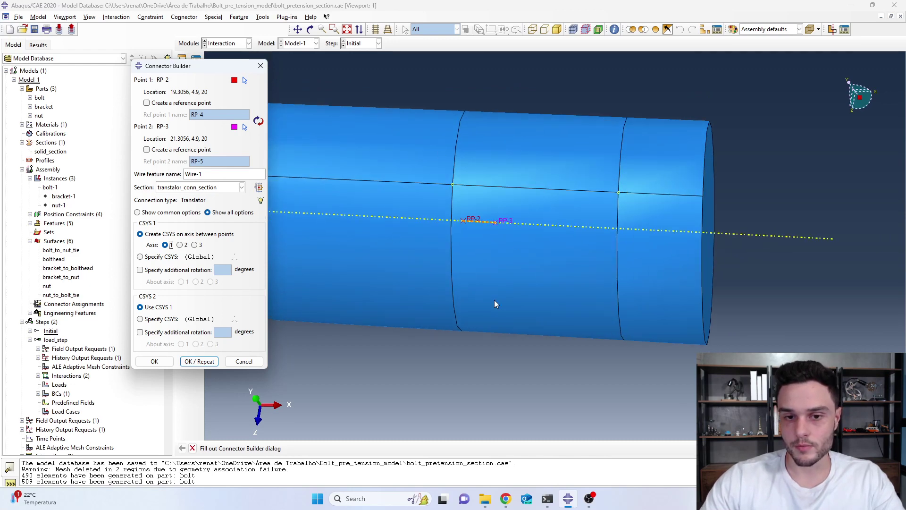
scroll(472, 274, "up", 1)
scroll(449, 244, "up", 1)
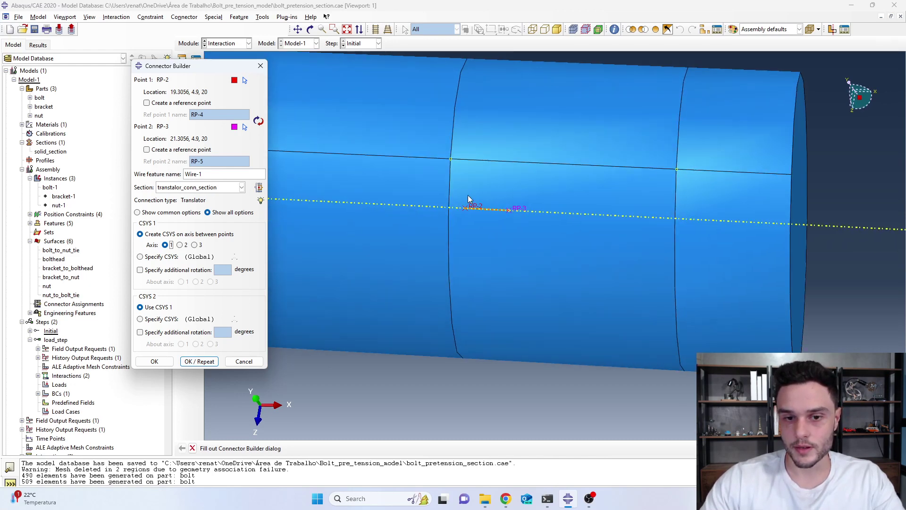
scroll(417, 251, "down", 2)
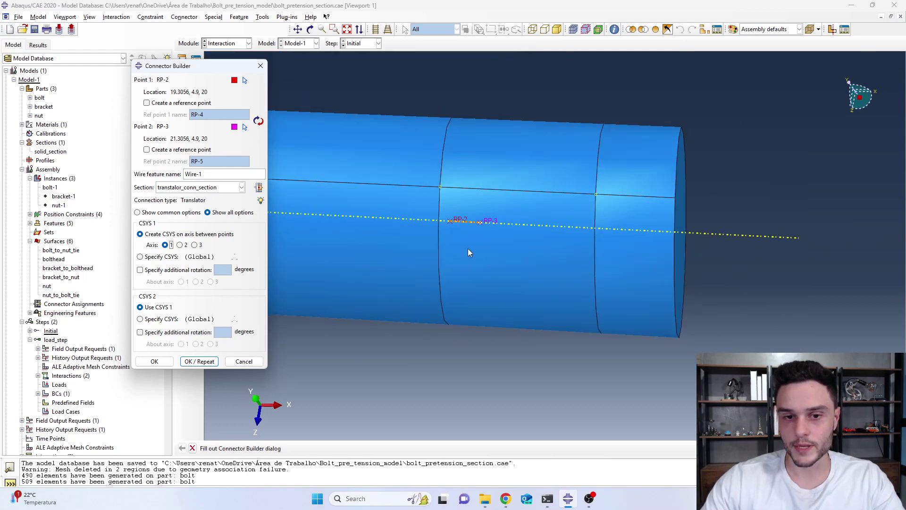
scroll(469, 217, "up", 1)
scroll(469, 218, "down", 2)
scroll(469, 218, "up", 1)
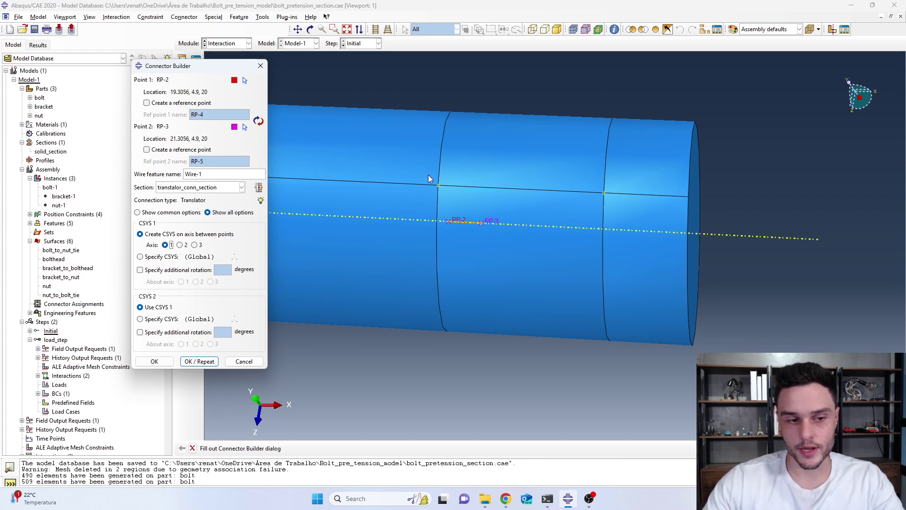
scroll(431, 202, "up", 1)
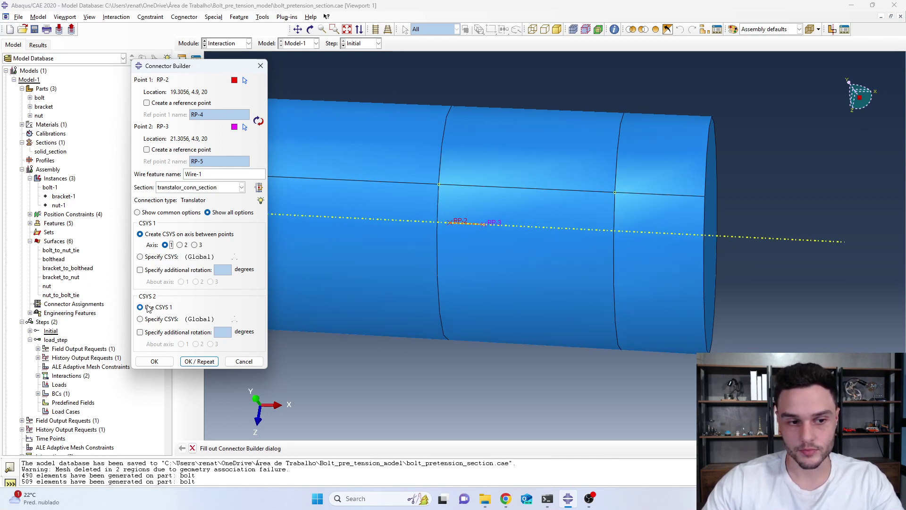
left_click(162, 362)
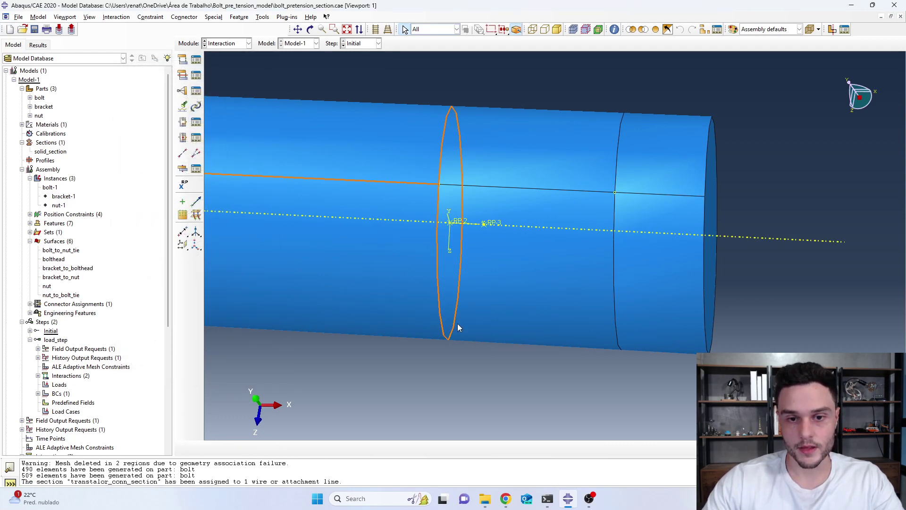
Examine the new connector's local coordinate system at RP-2 and its X-axis direction relative to RP-3.
scroll(469, 293, "up", 2)
scroll(469, 292, "up", 1)
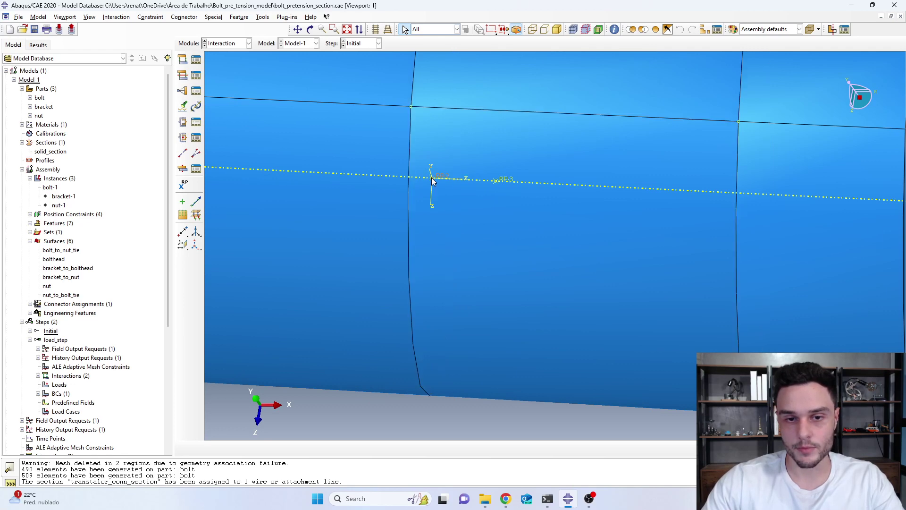
scroll(495, 179, "down", 5)
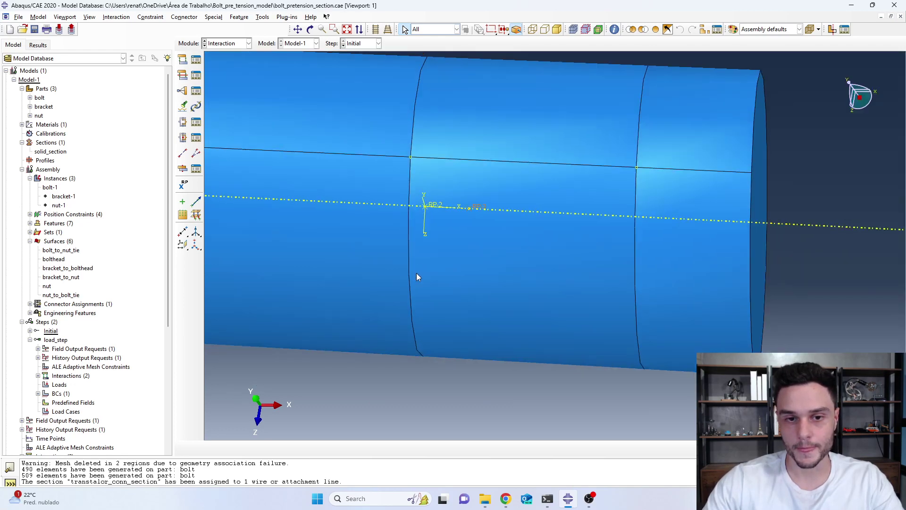
scroll(483, 256, "up", 2)
scroll(481, 257, "down", 3)
scroll(465, 254, "up", 5)
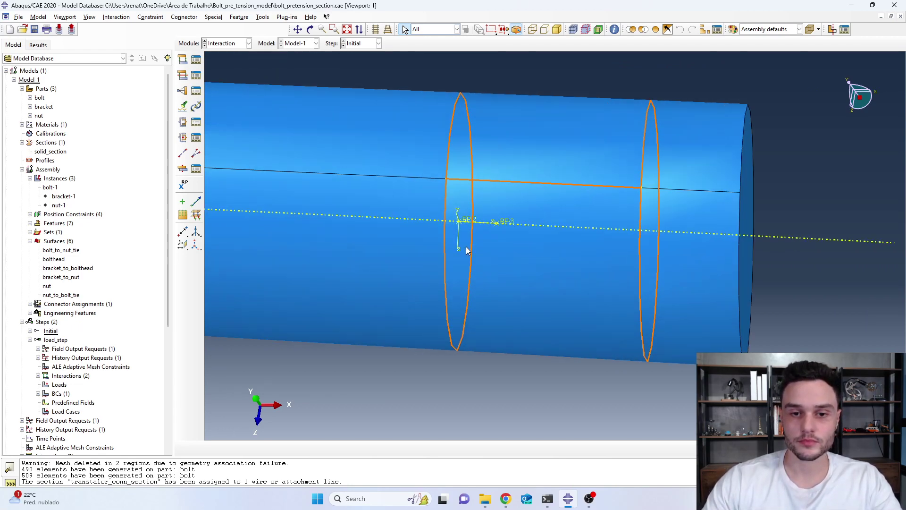
scroll(467, 250, "up", 2)
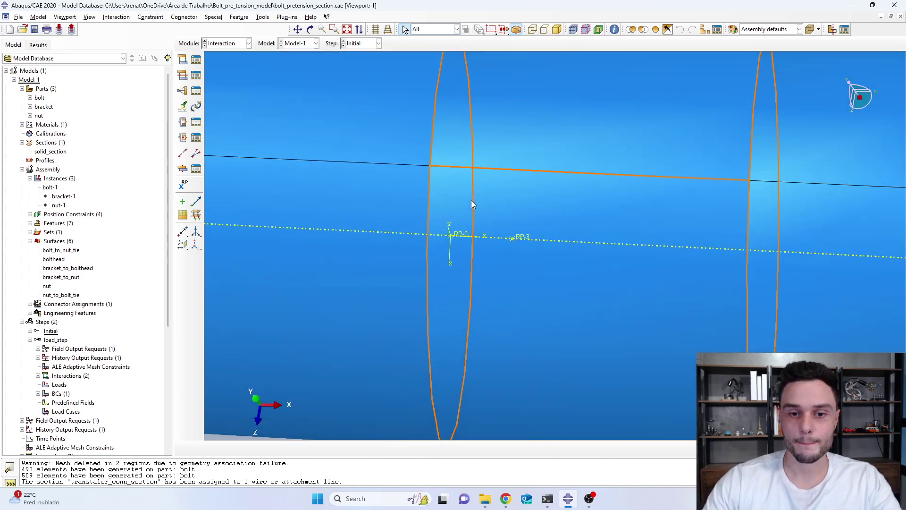
scroll(475, 202, "down", 3)
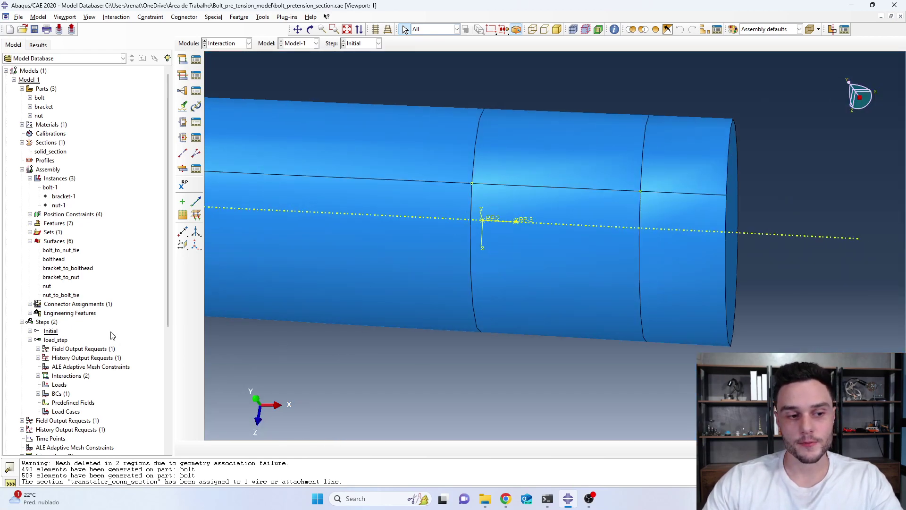
Select load_step in the model tree and switch to the Load module.
scroll(108, 335, "down", 6)
scroll(104, 316, "up", 2)
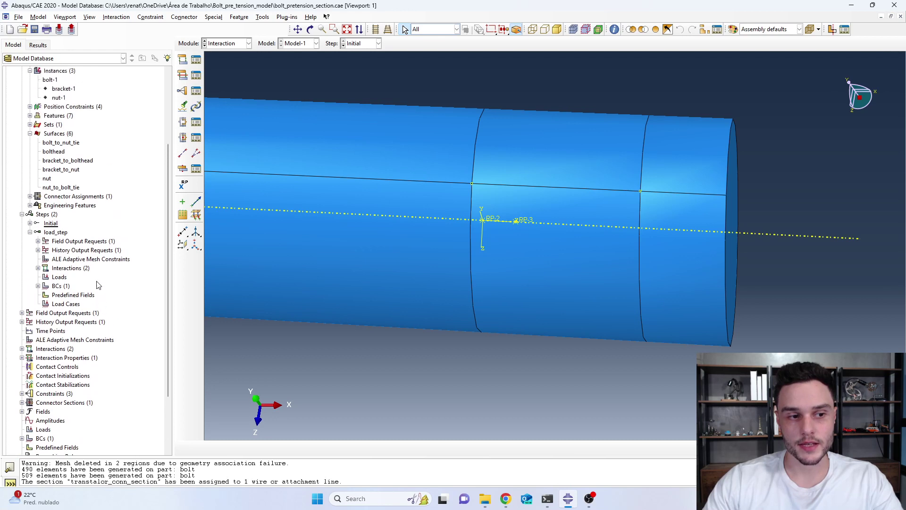
left_click(59, 233)
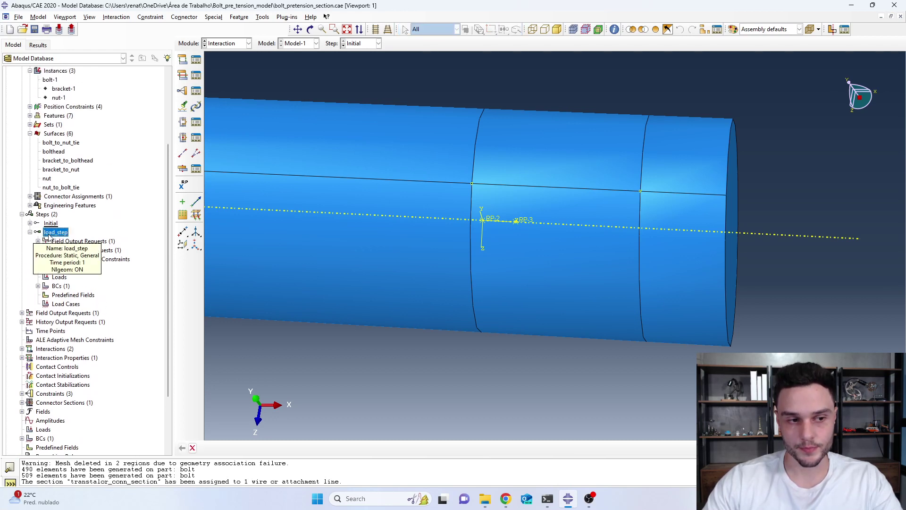
left_click(234, 43)
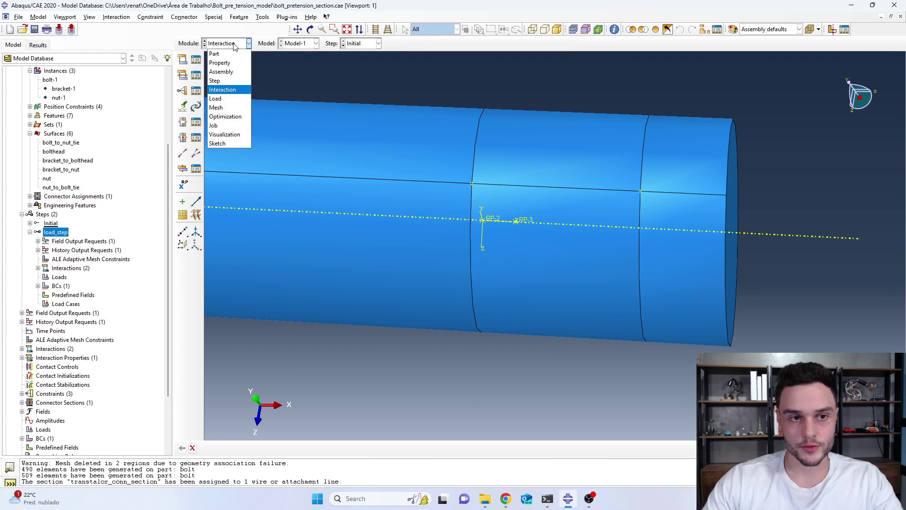
left_click(222, 99)
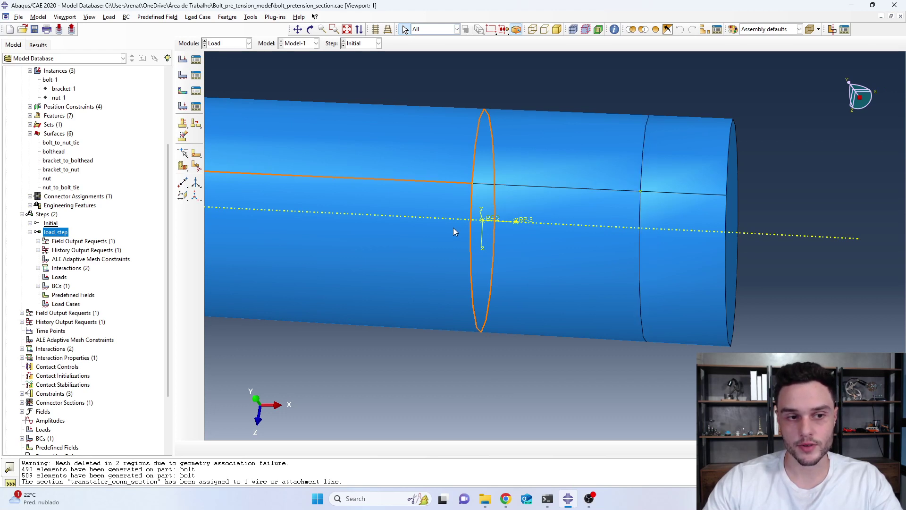
Start a new load named conn_load and assign it to load_step.
left_click(183, 60)
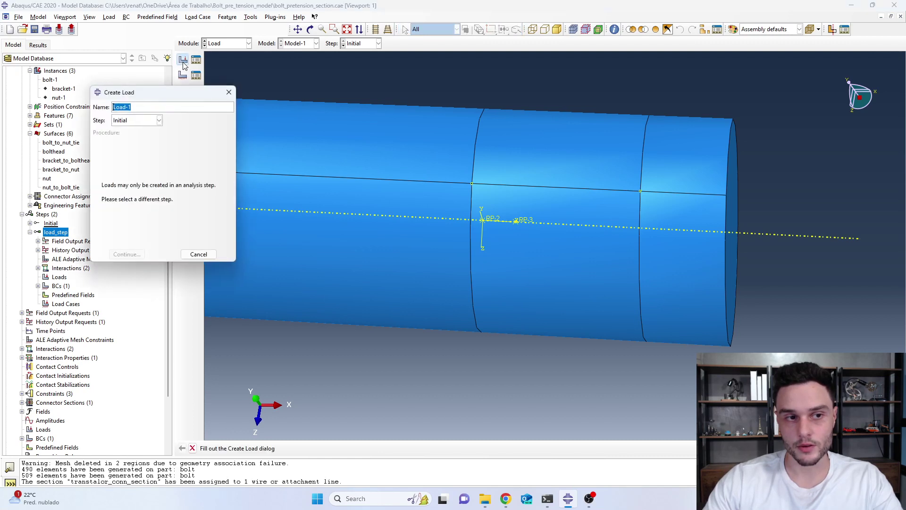
type("conn")
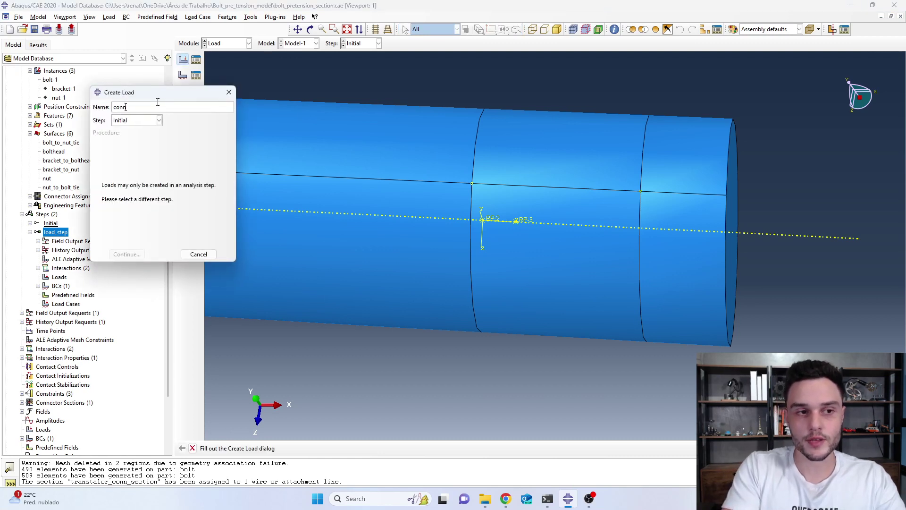
type("_load")
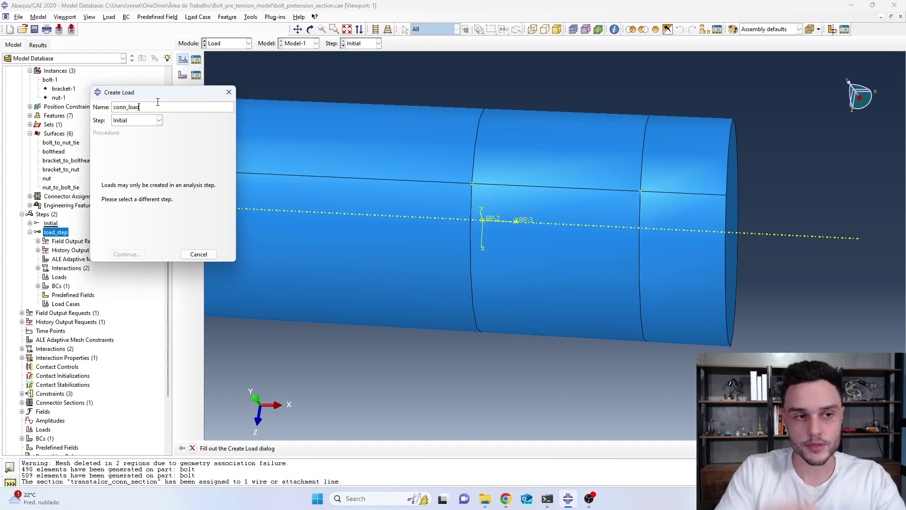
left_click(132, 122)
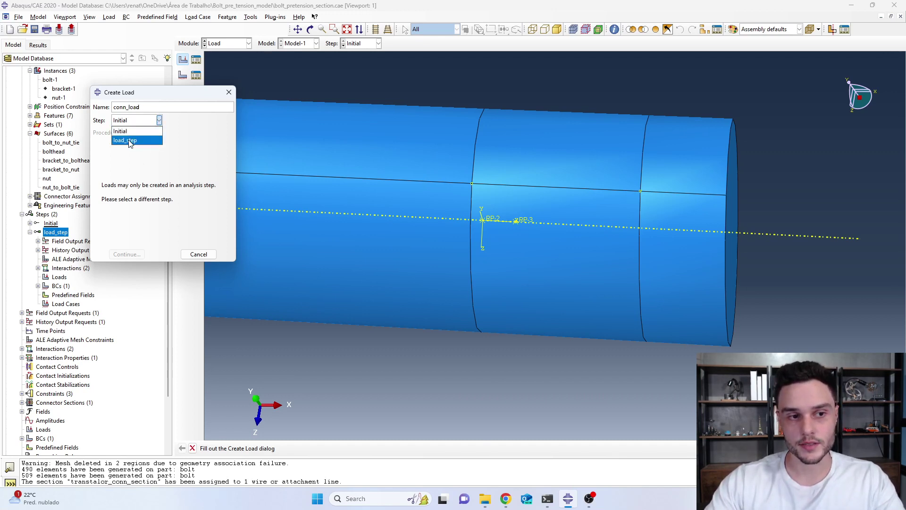
left_click(130, 141)
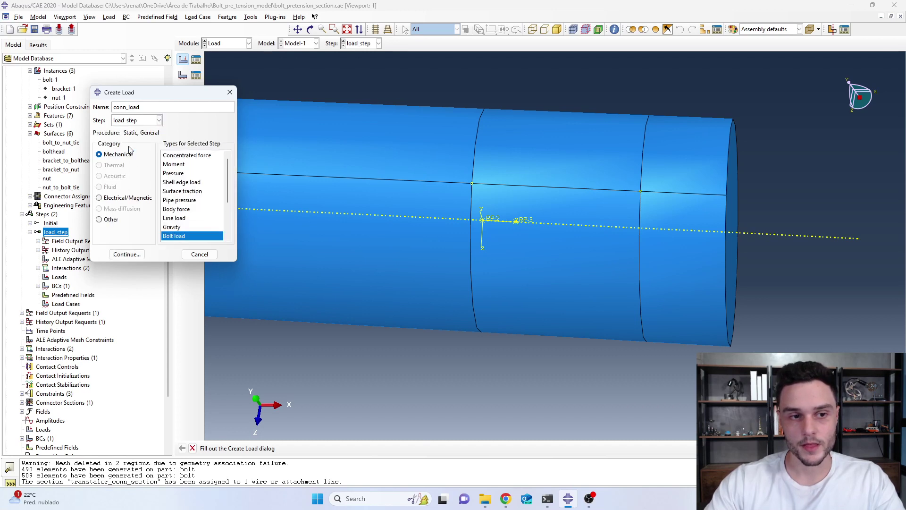
Make conn_load a mechanical connector force and assign it to the connector wire between RP-2 and RP-3.
scroll(192, 213, "down", 1)
scroll(192, 214, "down", 1)
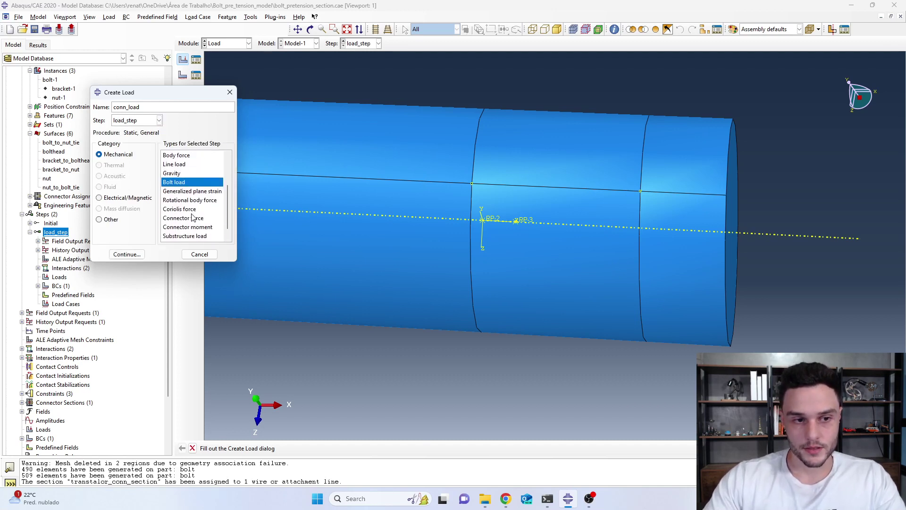
left_click(193, 217)
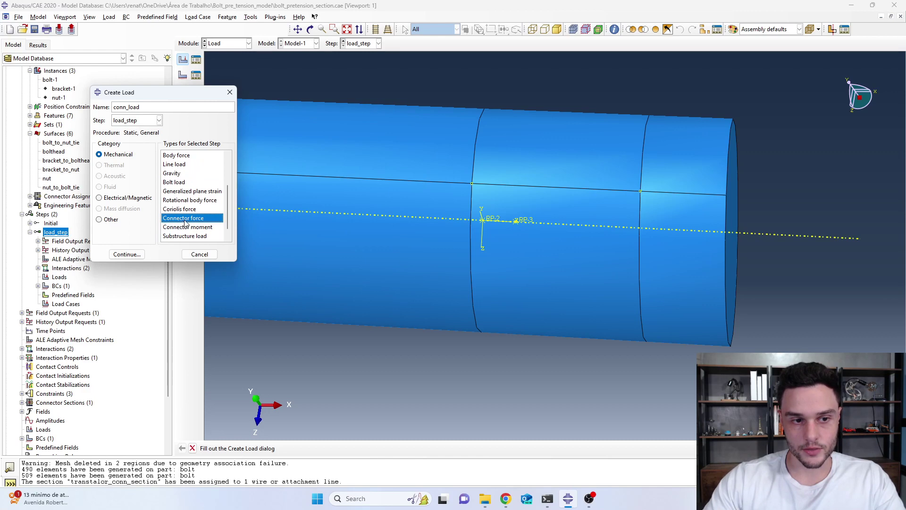
left_click(126, 254)
left_click(499, 221)
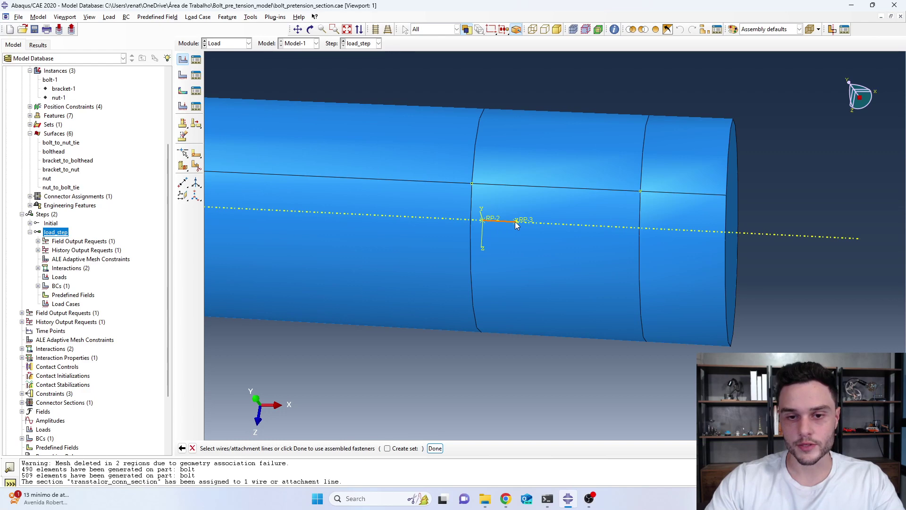
scroll(516, 223, "up", 3)
scroll(409, 225, "down", 4)
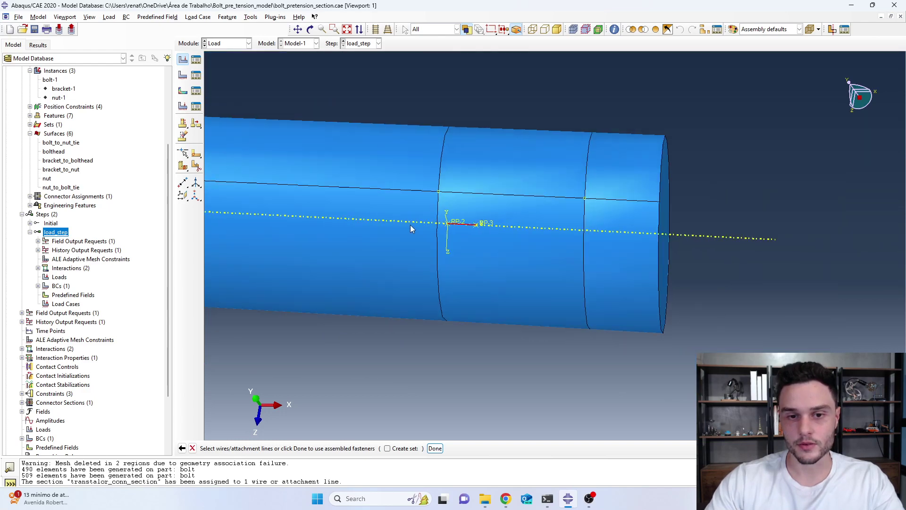
left_click(440, 448)
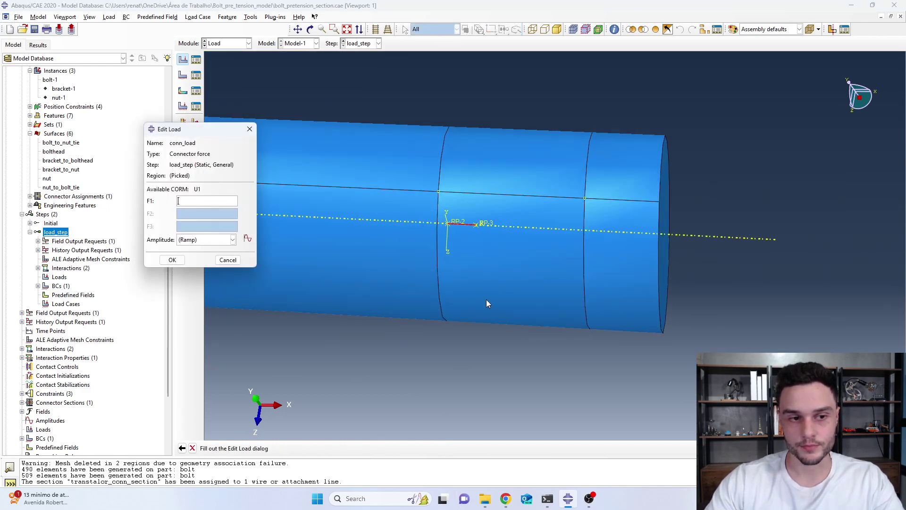
Set the F1 component of the conn_load connector force to 50000.
left_click_drag(177, 136, 203, 117)
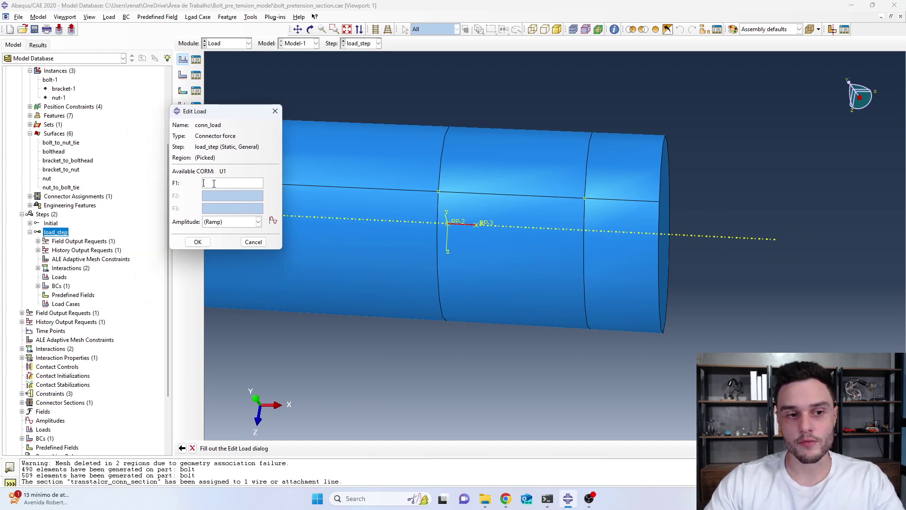
scroll(457, 208, "up", 2)
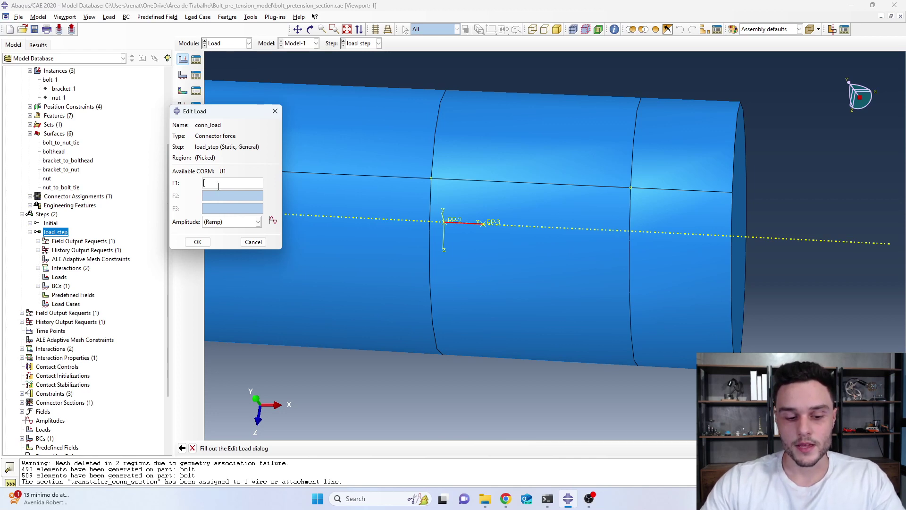
type("50")
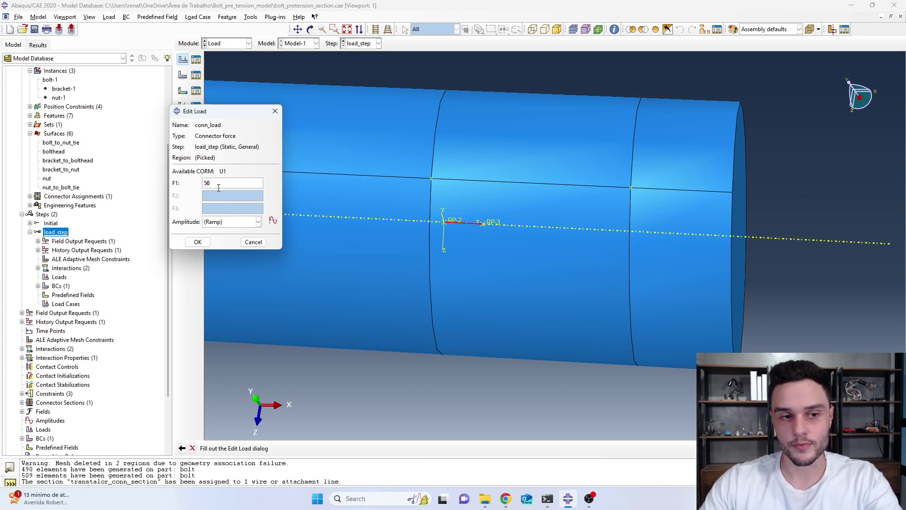
left_click_drag(210, 183, 239, 184)
left_click(239, 185)
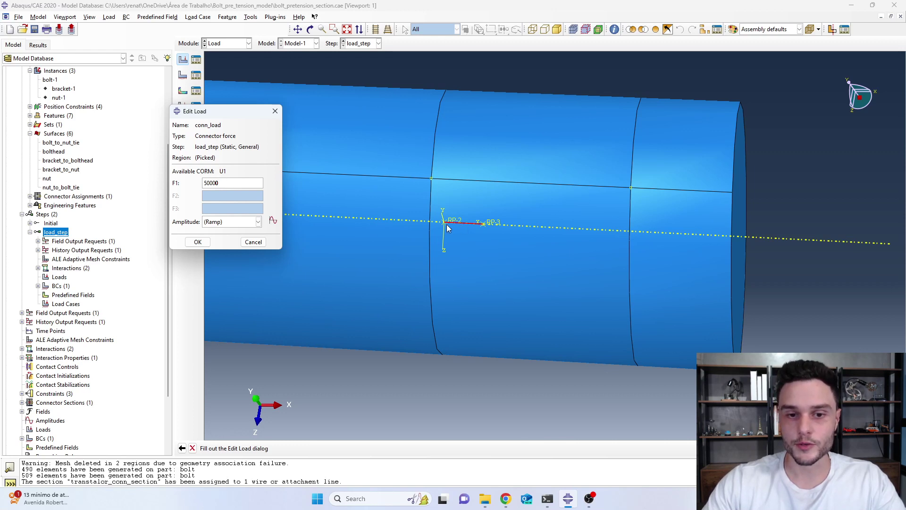
Examine the connector's local X axis between RP-2 and RP-3 to check the sign of the F1 force.
scroll(445, 231, "up", 1)
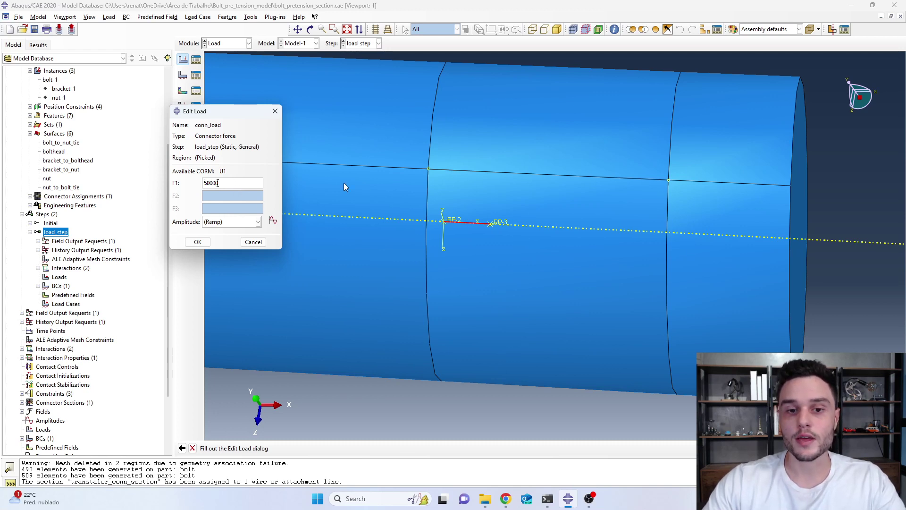
scroll(457, 236, "up", 2)
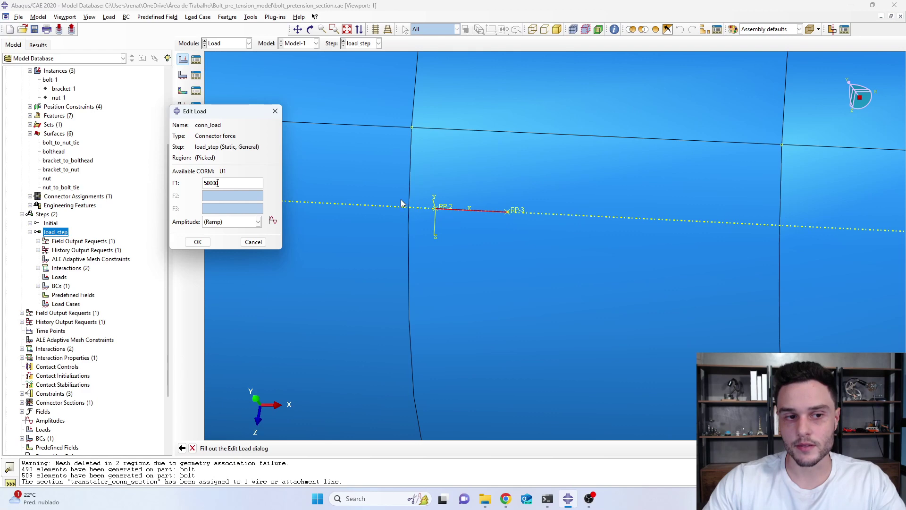
scroll(389, 194, "down", 4)
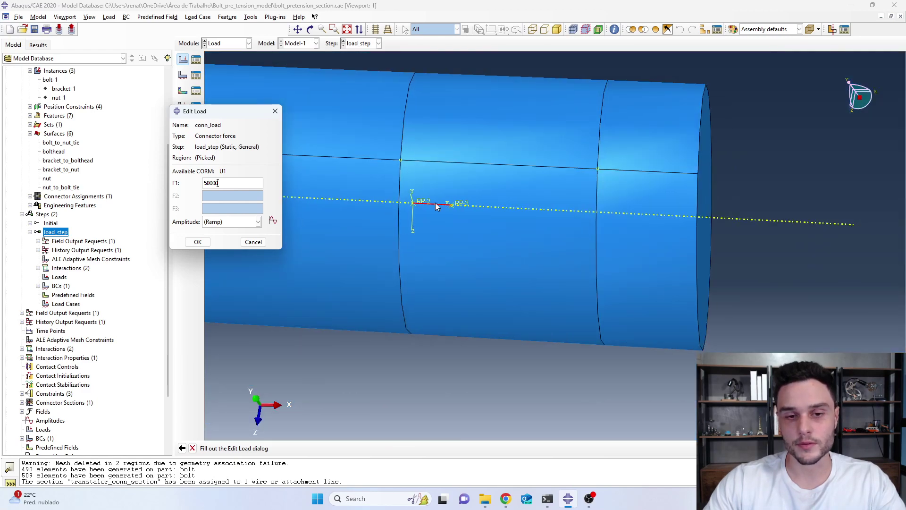
scroll(437, 206, "up", 2)
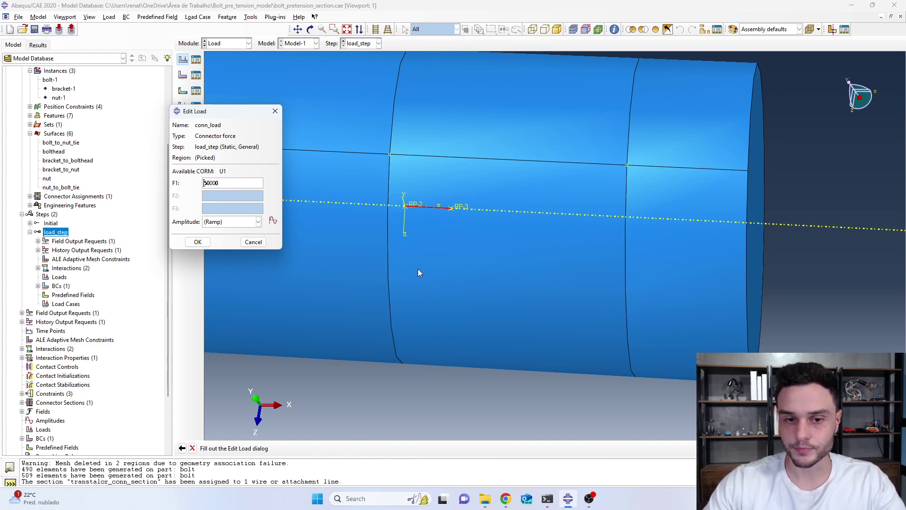
scroll(428, 212, "up", 3)
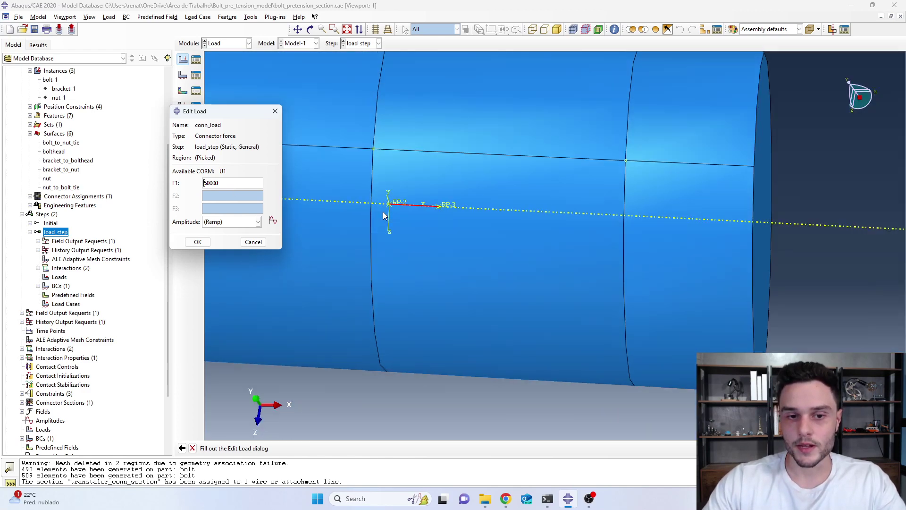
scroll(380, 213, "up", 1)
scroll(377, 215, "up", 1)
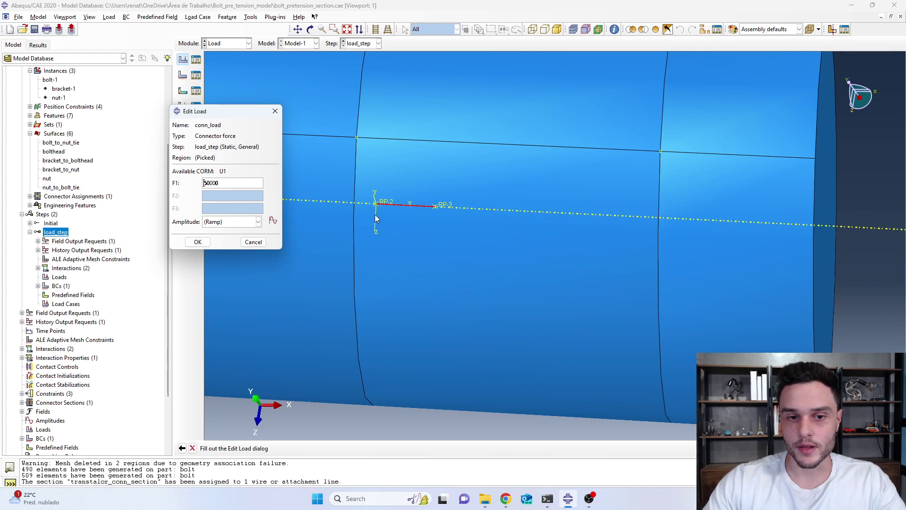
scroll(375, 207, "up", 1)
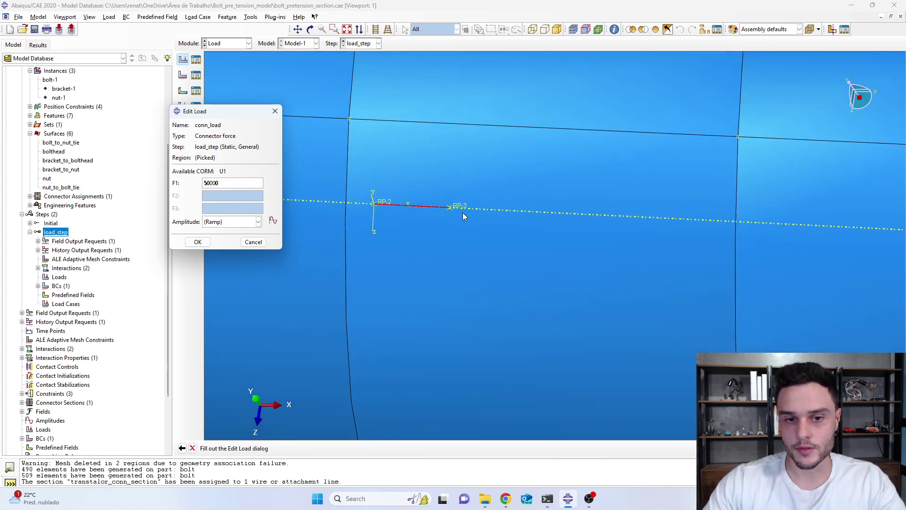
scroll(411, 214, "down", 2)
scroll(438, 217, "up", 2)
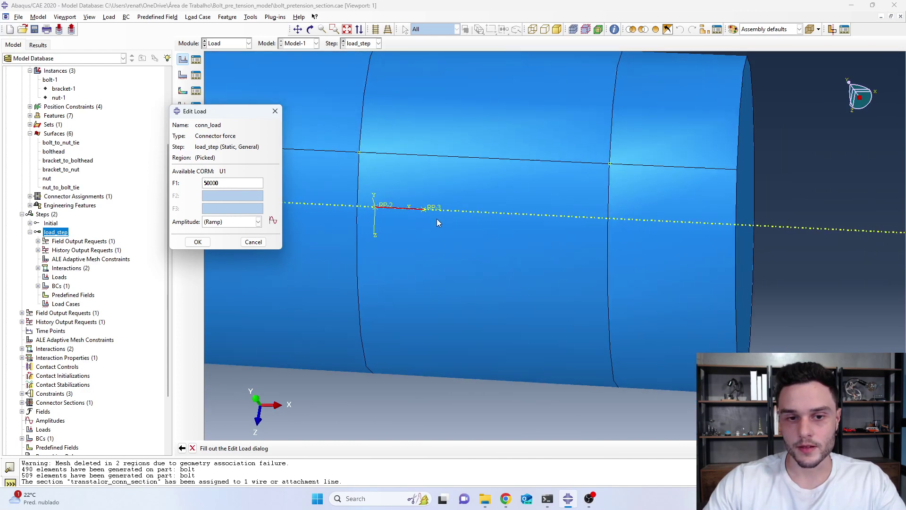
scroll(453, 222, "down", 2)
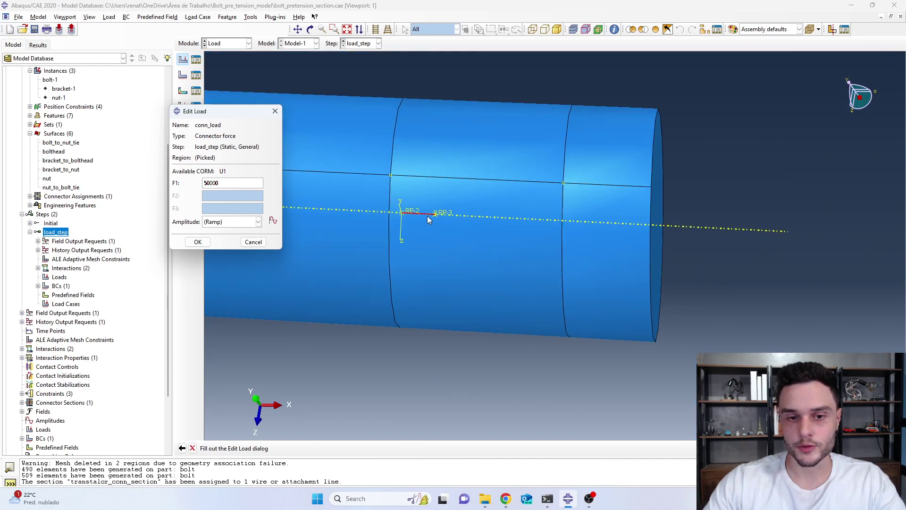
scroll(436, 215, "up", 3)
scroll(437, 217, "down", 3)
scroll(431, 227, "up", 1)
scroll(431, 227, "down", 3)
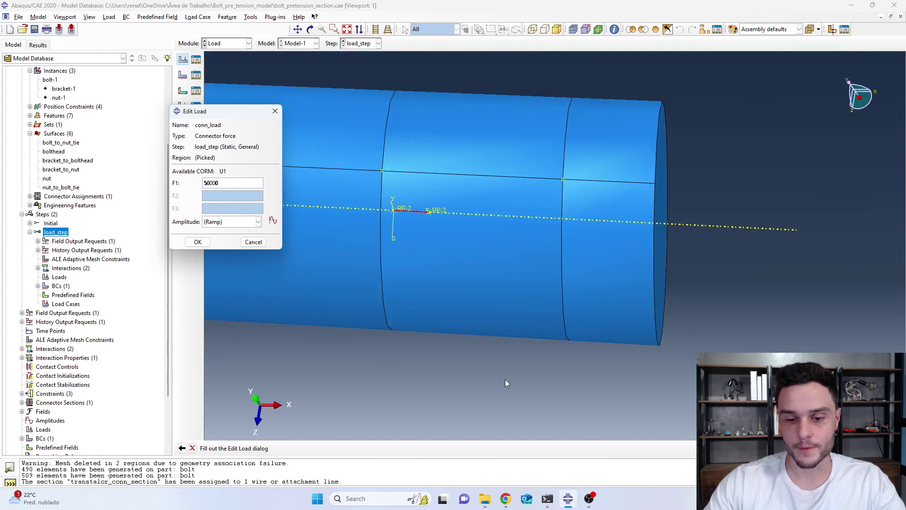
scroll(413, 259, "up", 1)
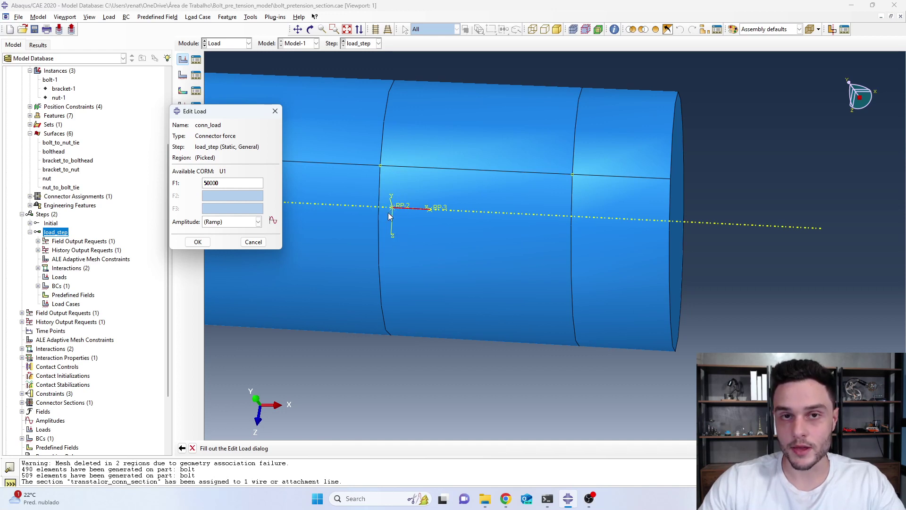
scroll(393, 212, "up", 1)
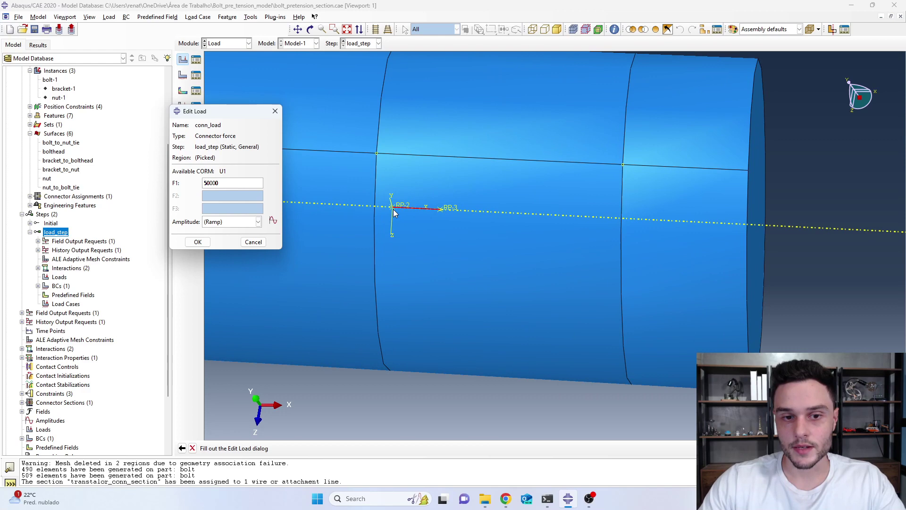
scroll(396, 210, "up", 1)
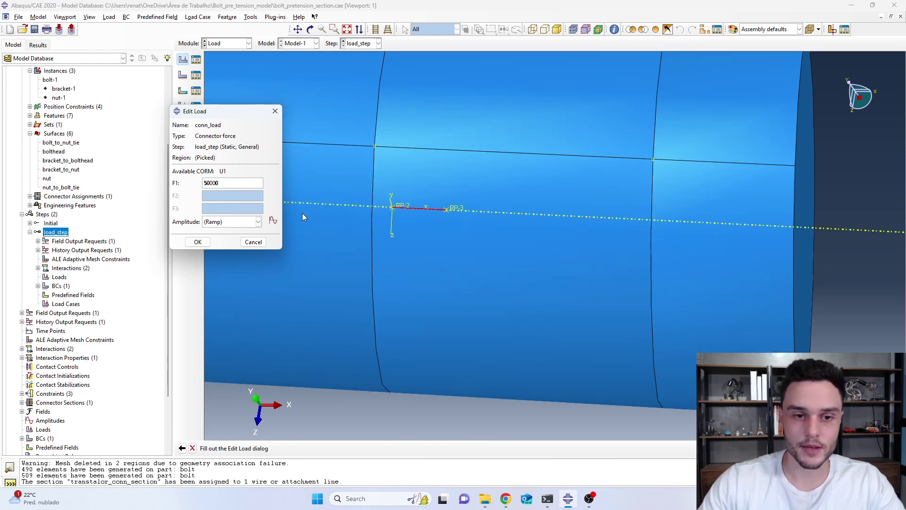
scroll(428, 219, "down", 2)
scroll(427, 219, "up", 1)
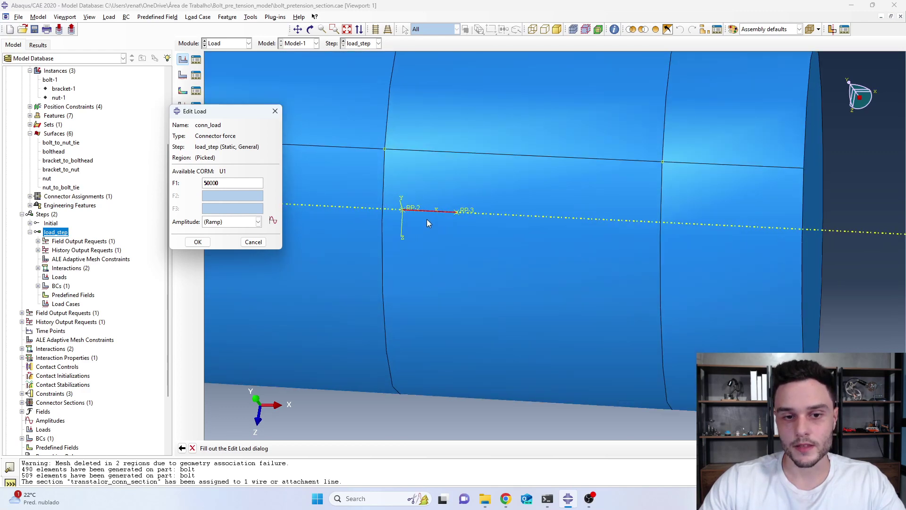
scroll(410, 221, "down", 1)
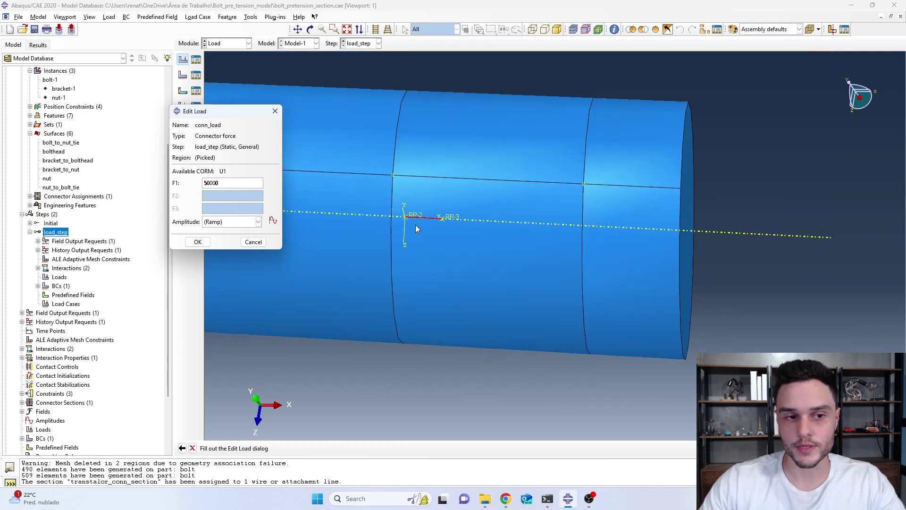
scroll(425, 220, "down", 1)
scroll(430, 218, "down", 2)
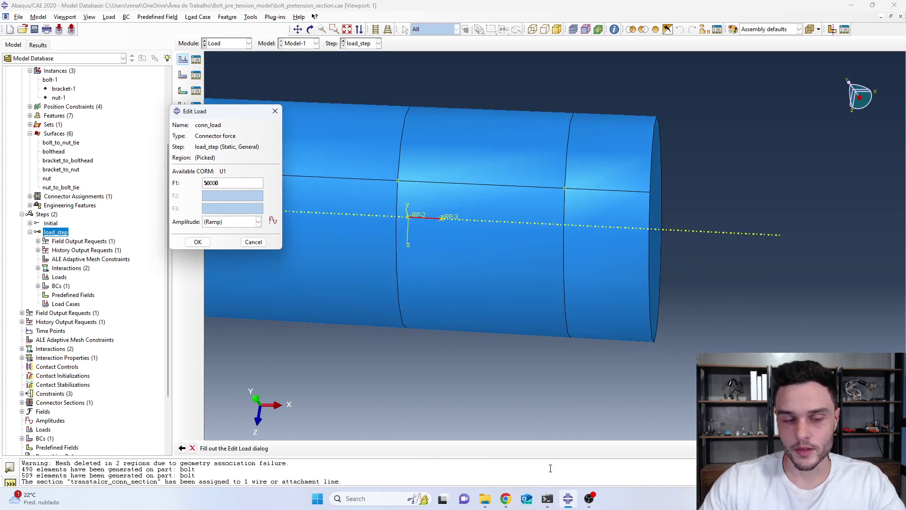
Finish creating the conn_load connector force in load_step.
left_click_drag(225, 186, 199, 184)
left_click(198, 241)
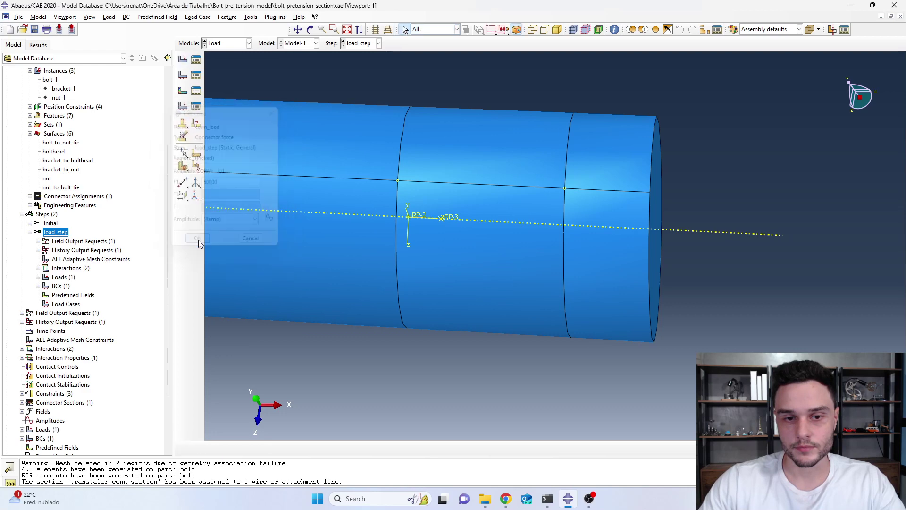
Examine RP-2, RP-3 and the connector's local axes on the partitioned bolt shank.
scroll(465, 307, "down", 1)
scroll(431, 260, "up", 2)
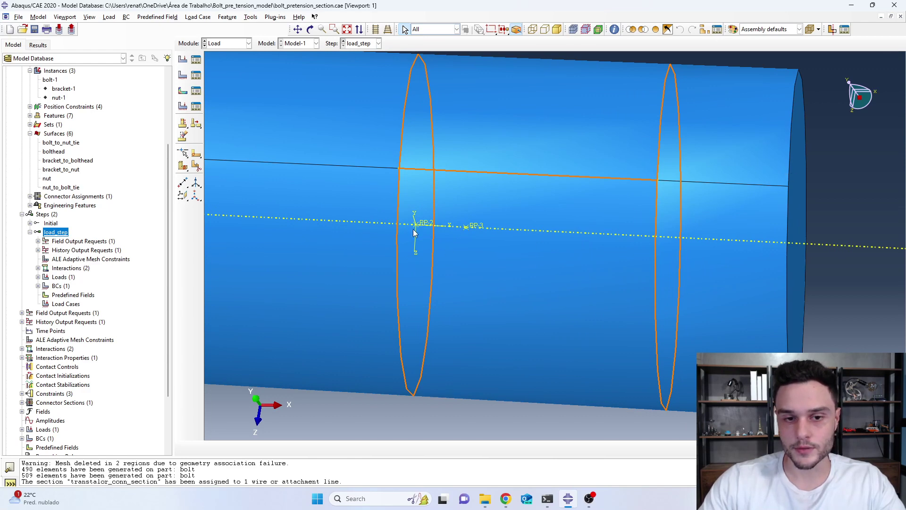
scroll(643, 242, "down", 1)
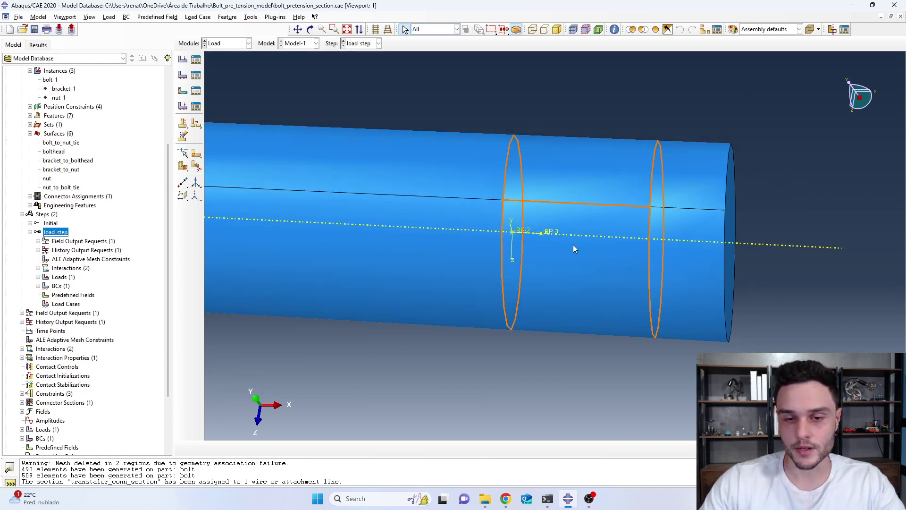
scroll(547, 241, "up", 1)
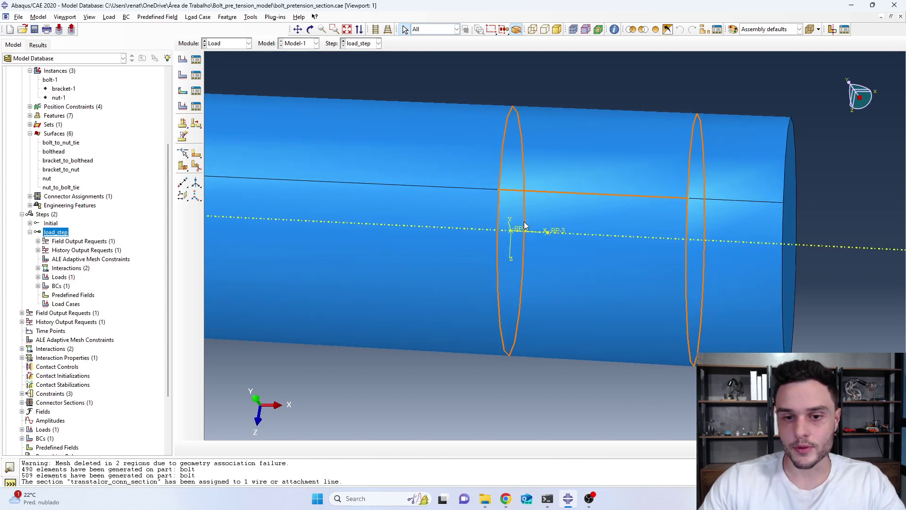
scroll(466, 219, "down", 1)
scroll(539, 262, "up", 1)
scroll(539, 262, "up", 1)
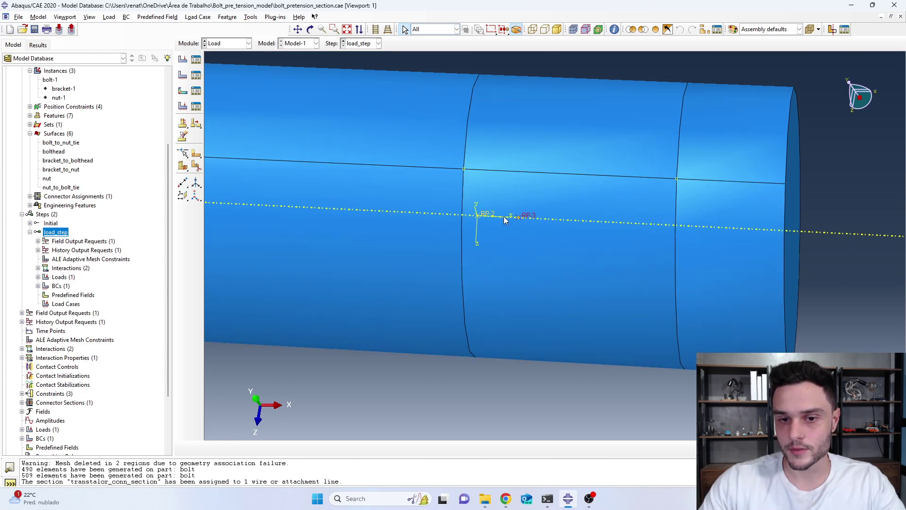
scroll(519, 219, "down", 1)
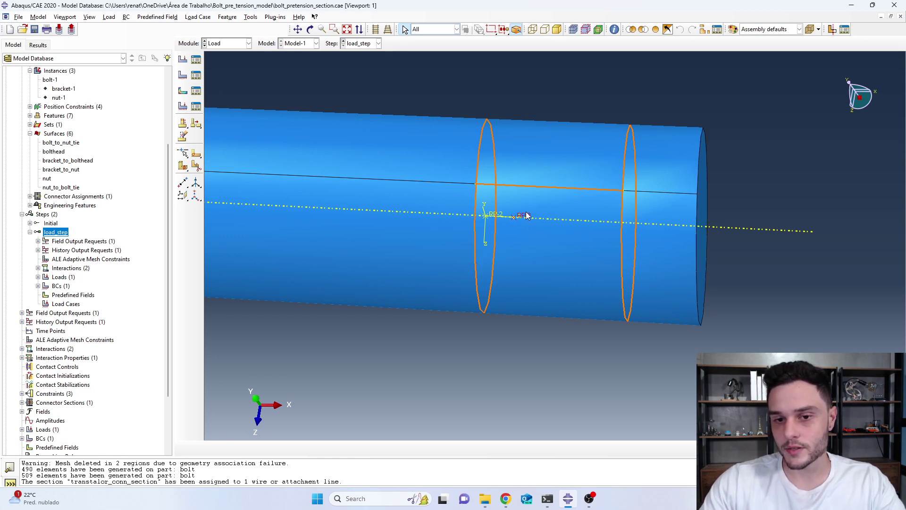
scroll(545, 219, "down", 2)
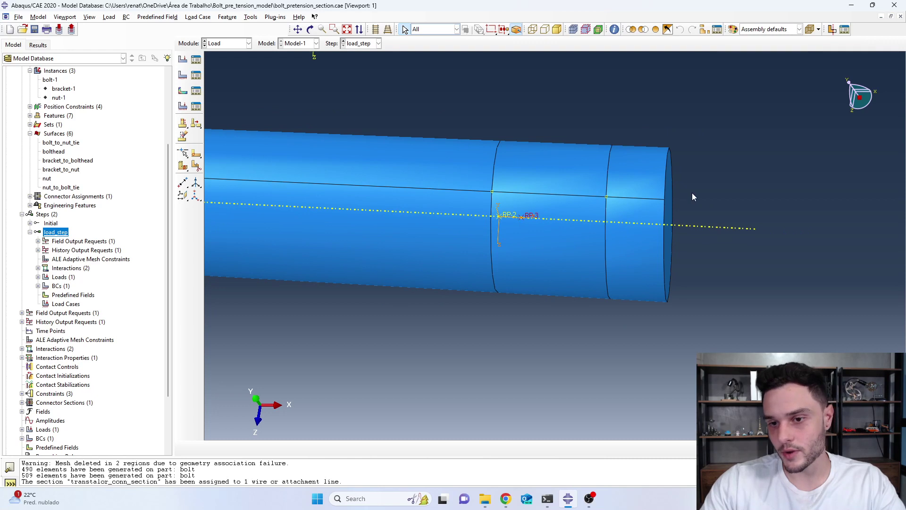
scroll(502, 213, "up", 1)
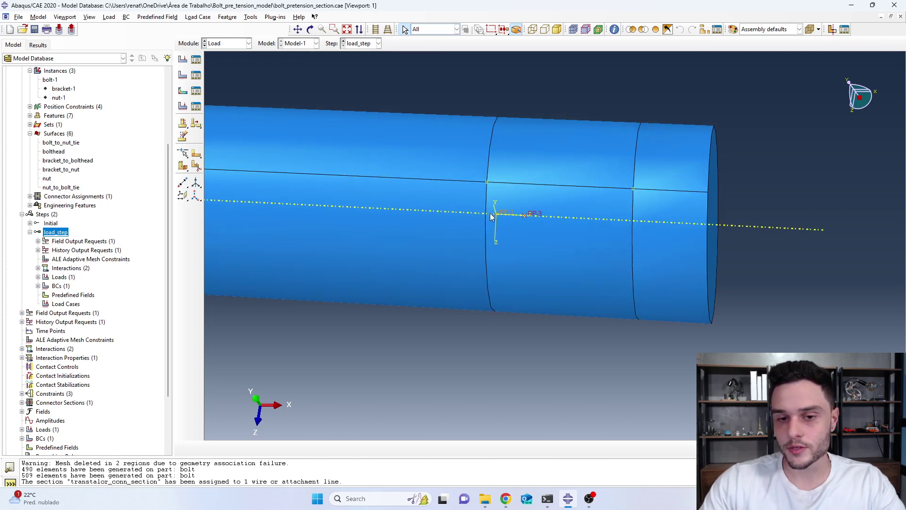
scroll(496, 215, "up", 1)
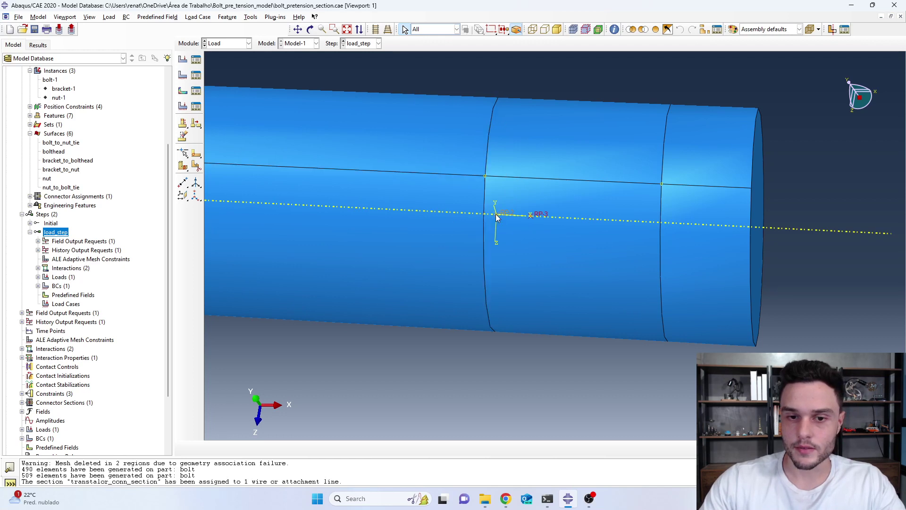
scroll(507, 232, "down", 2)
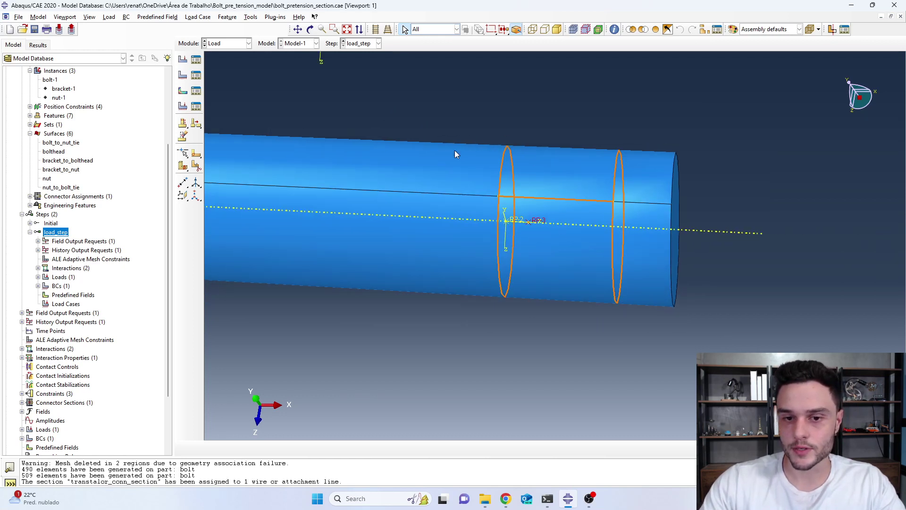
Switch to the browser article and play the animation of a positive connector load pulling the nut towards the bolt head.
scroll(755, 339, "down", 2)
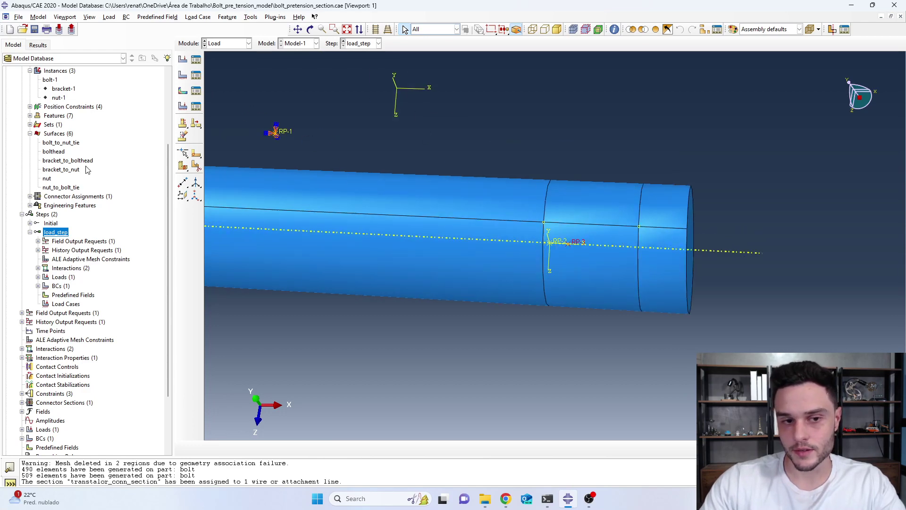
scroll(629, 241, "down", 4)
left_click(514, 504)
scroll(431, 224, "down", 10)
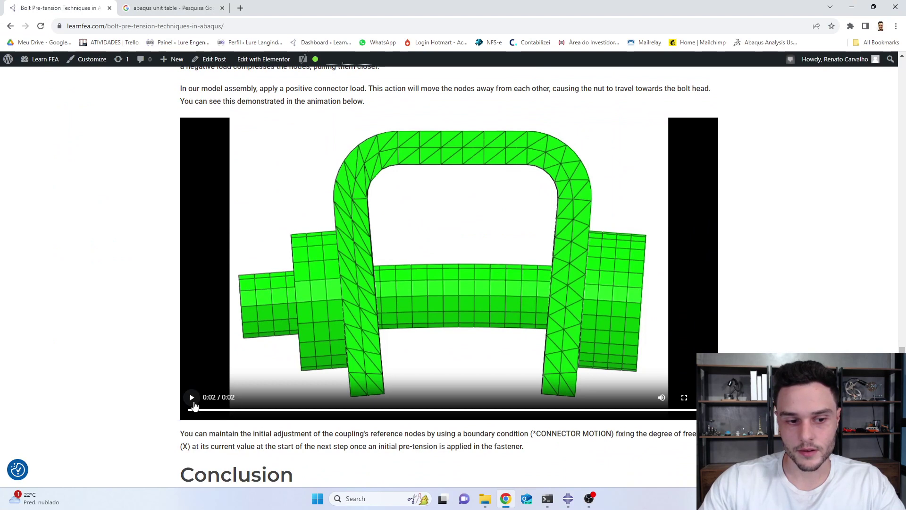
left_click(192, 399)
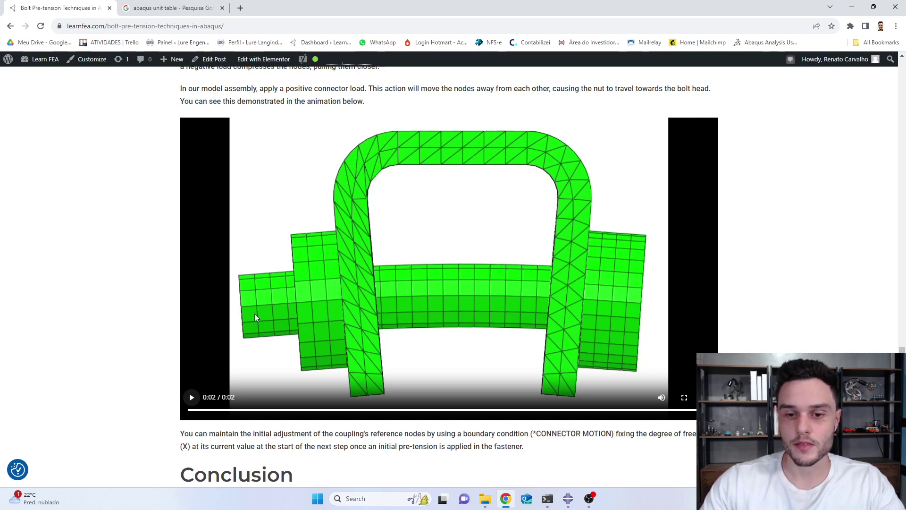
left_click(210, 381)
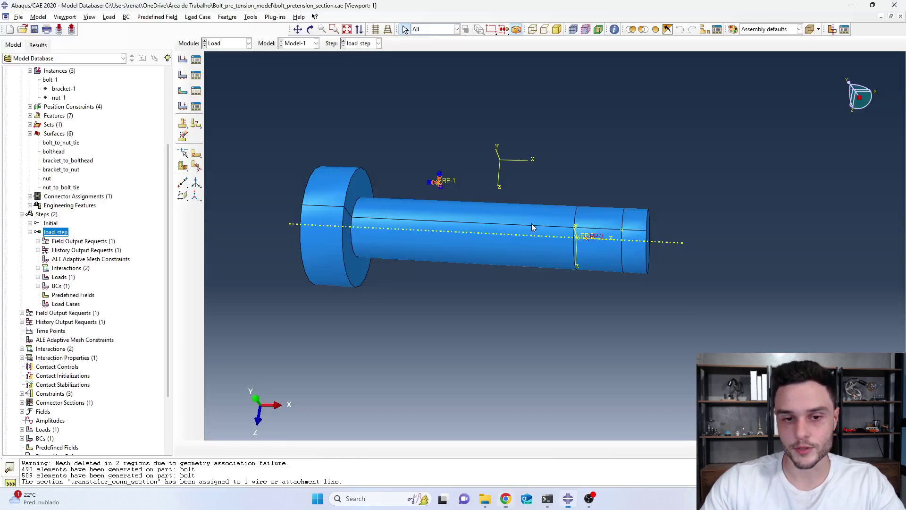
Show the bracket-1 and nut-1 instances in the Abaqus assembly alongside the bolt.
scroll(463, 248, "down", 3)
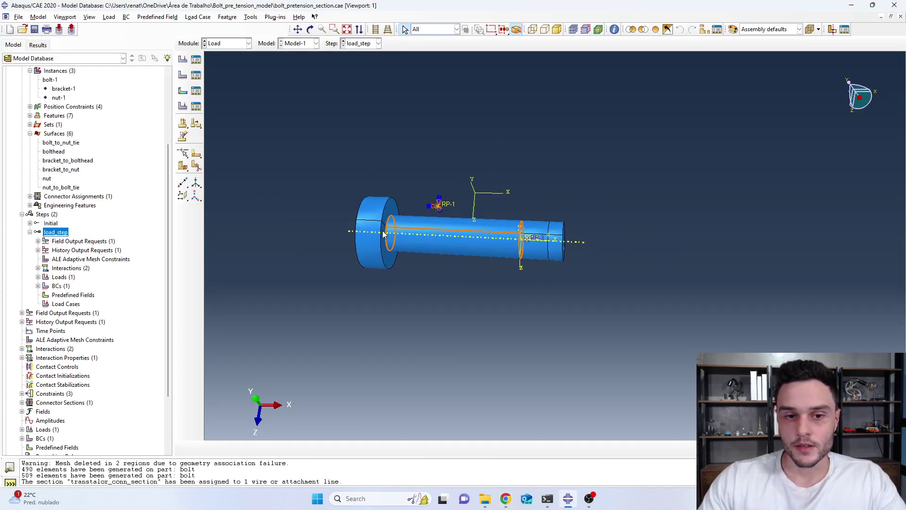
scroll(502, 234, "up", 2)
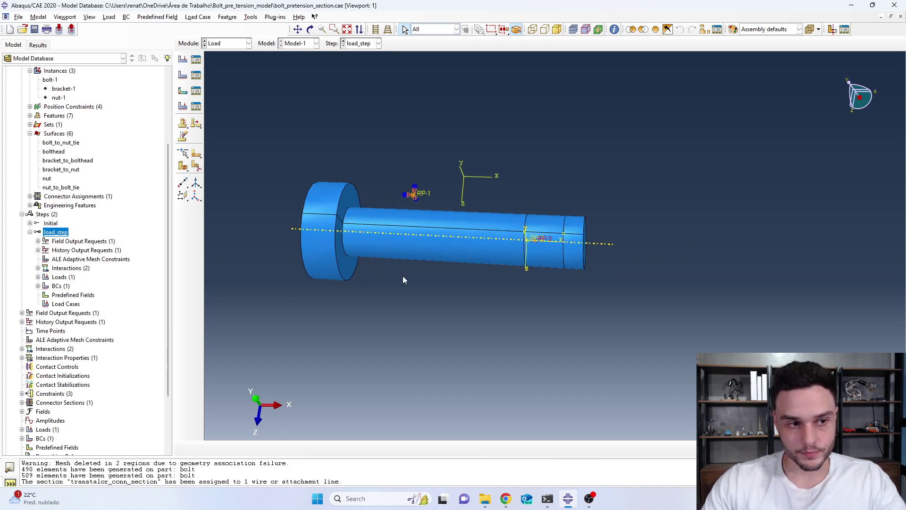
scroll(403, 279, "down", 2)
left_click(63, 89)
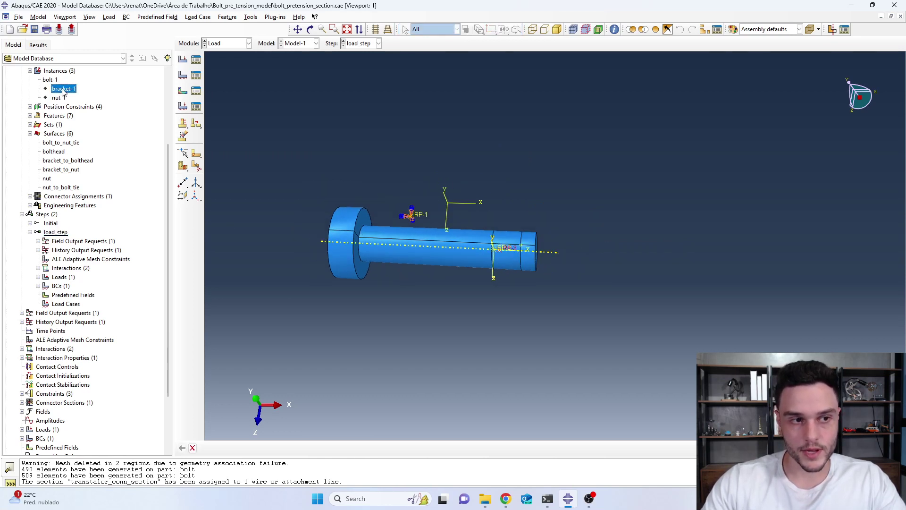
right_click(63, 91)
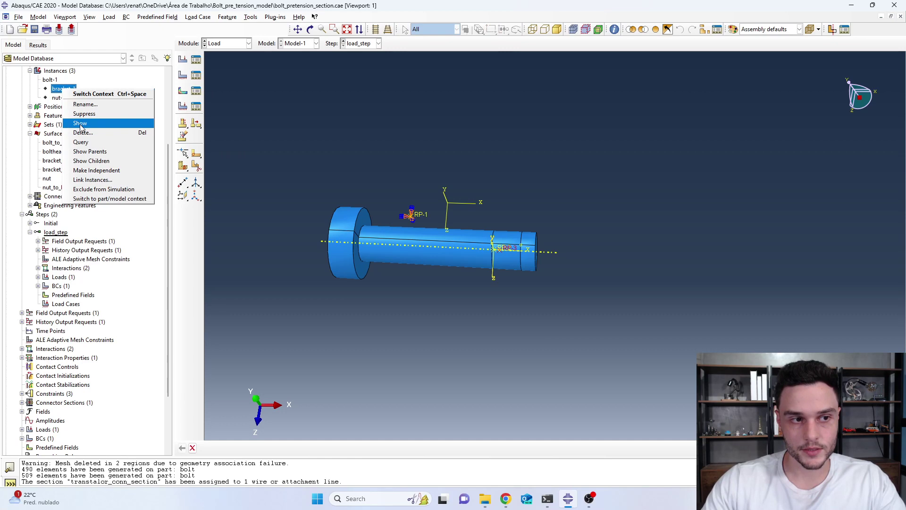
left_click(81, 123)
right_click(59, 98)
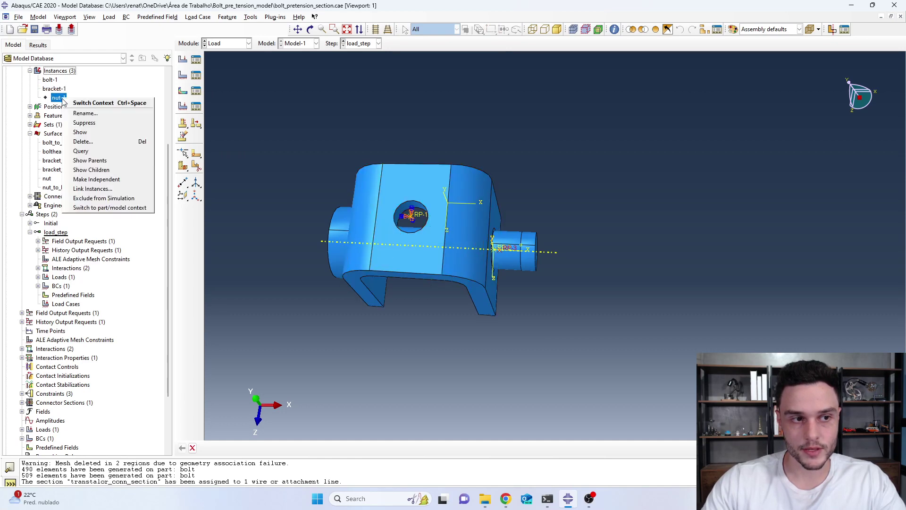
left_click(91, 132)
scroll(55, 124, "up", 2)
Create a full-analysis job named translator_connecor for Model-1 with the default settings.
left_click(226, 43)
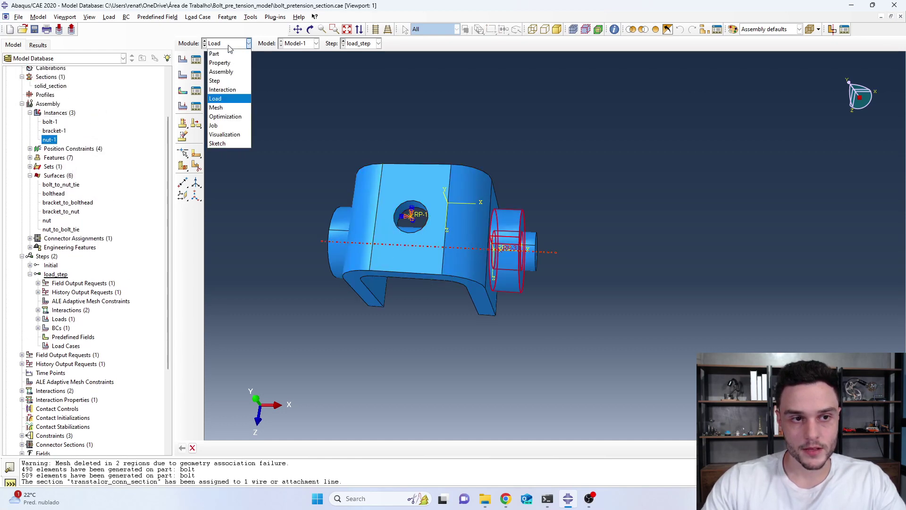
left_click(213, 125)
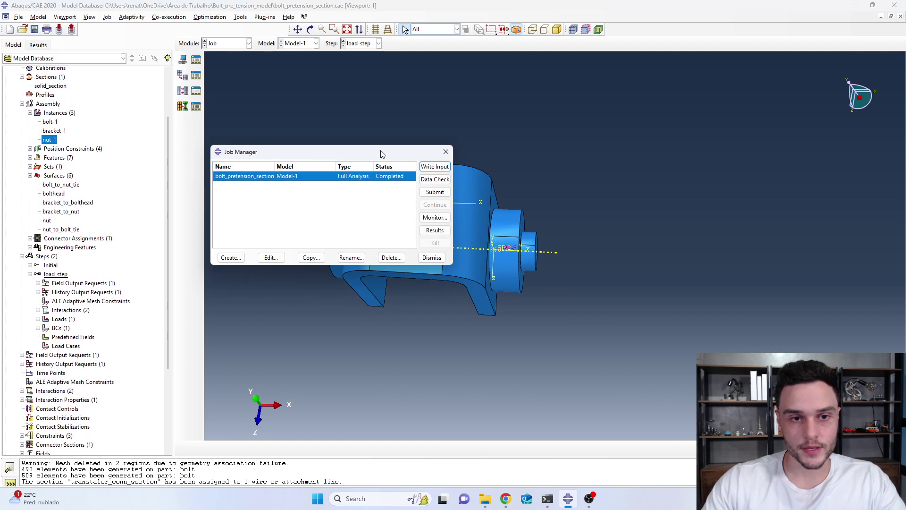
left_click(231, 259)
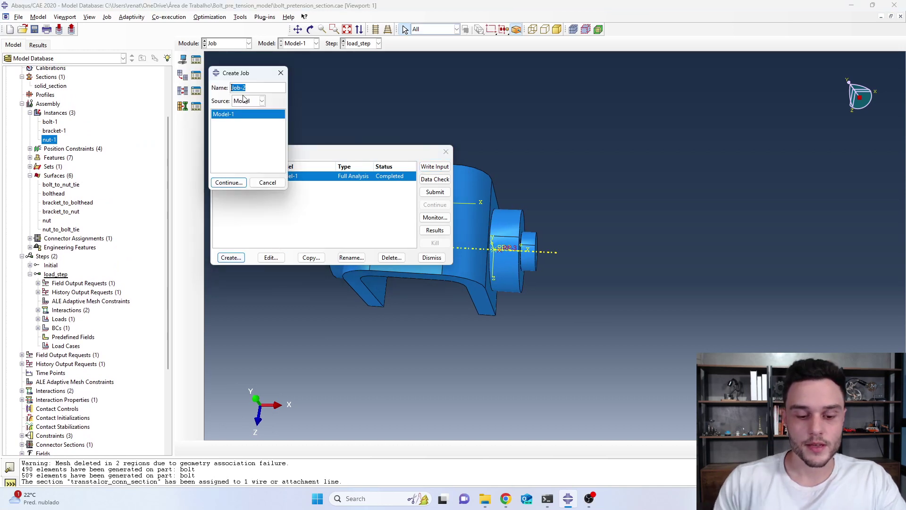
type("translator")
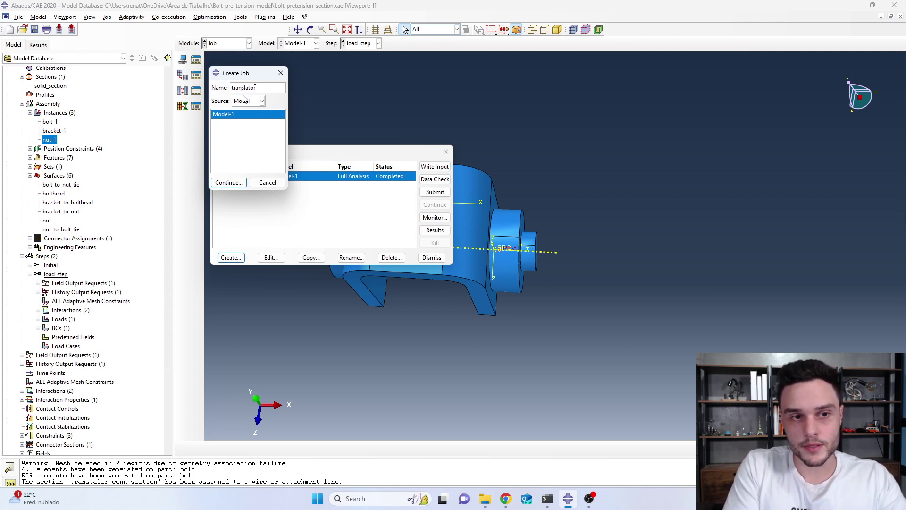
type("_connecotre")
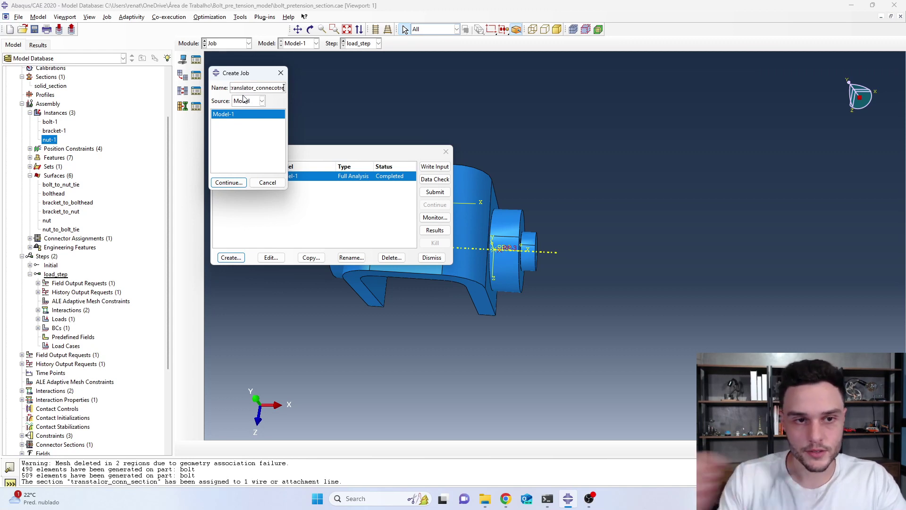
key("BackSpace")
key("BackSpace")
key("BackSpace")
key("BackSpace")
type("r")
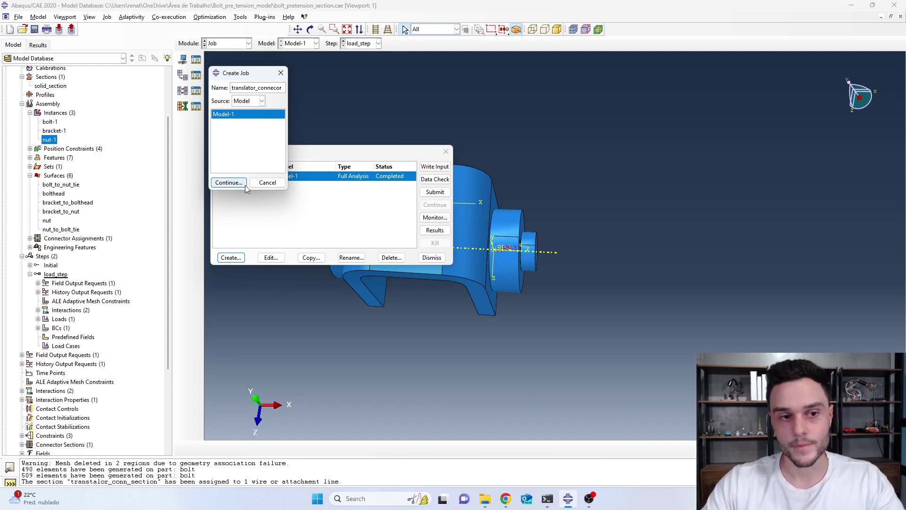
left_click(228, 182)
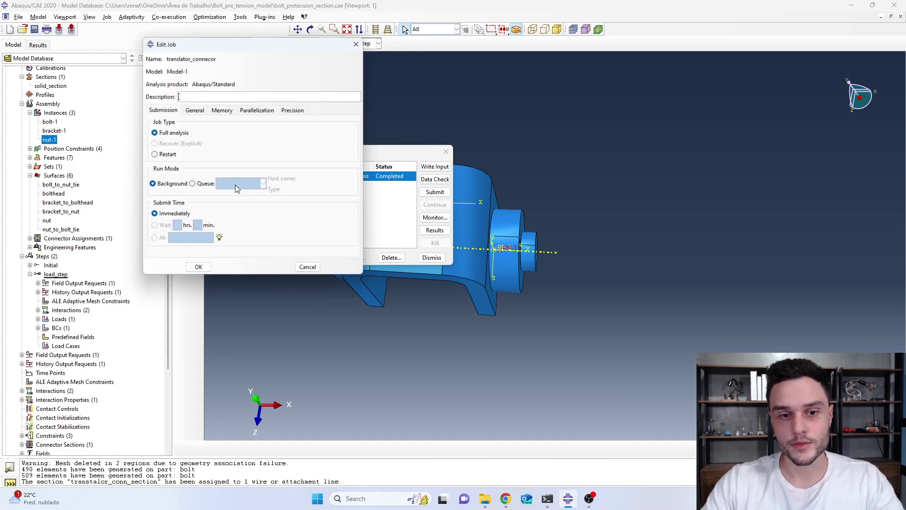
left_click(199, 268)
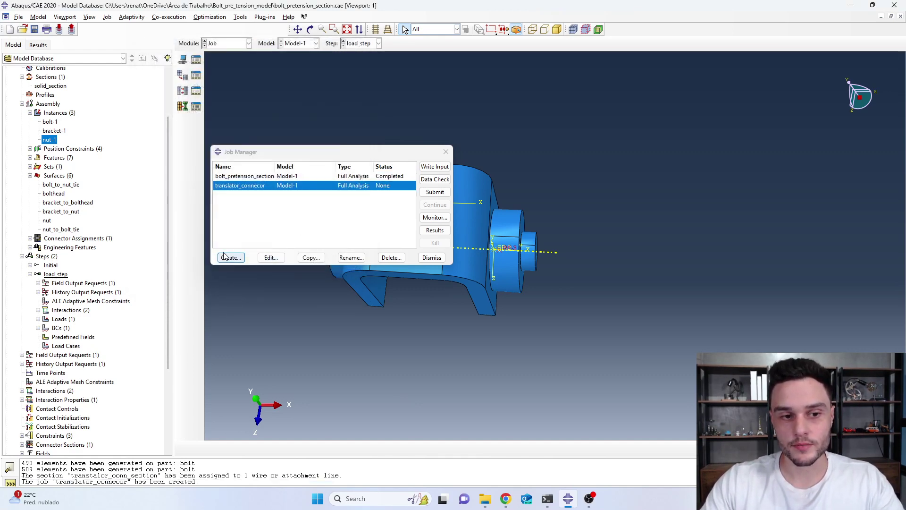
Submit the translator_connecor job and open its monitor in an enlarged window.
left_click(435, 191)
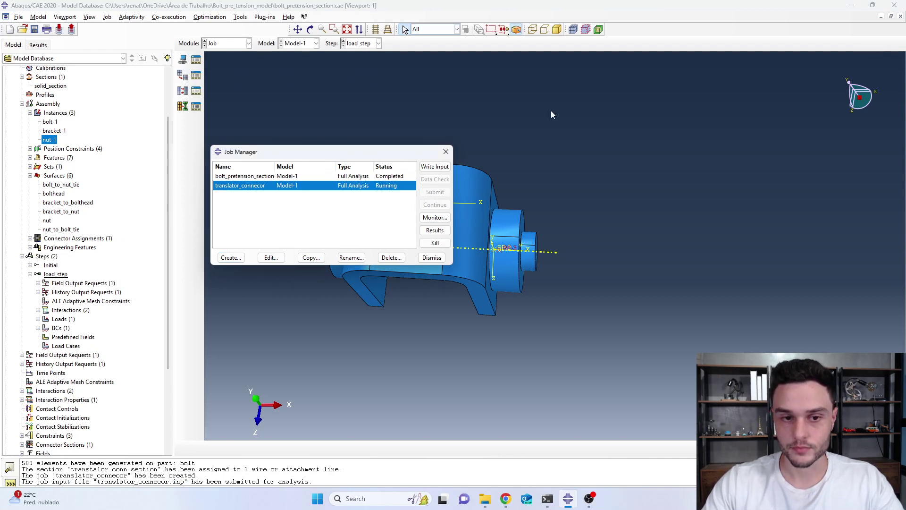
left_click(435, 217)
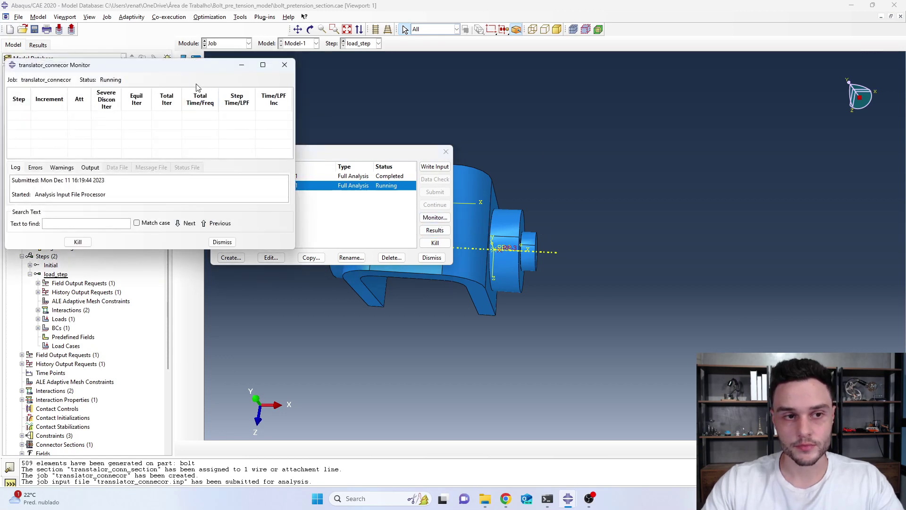
left_click_drag(197, 74, 303, 16)
left_click_drag(406, 84, 647, 84)
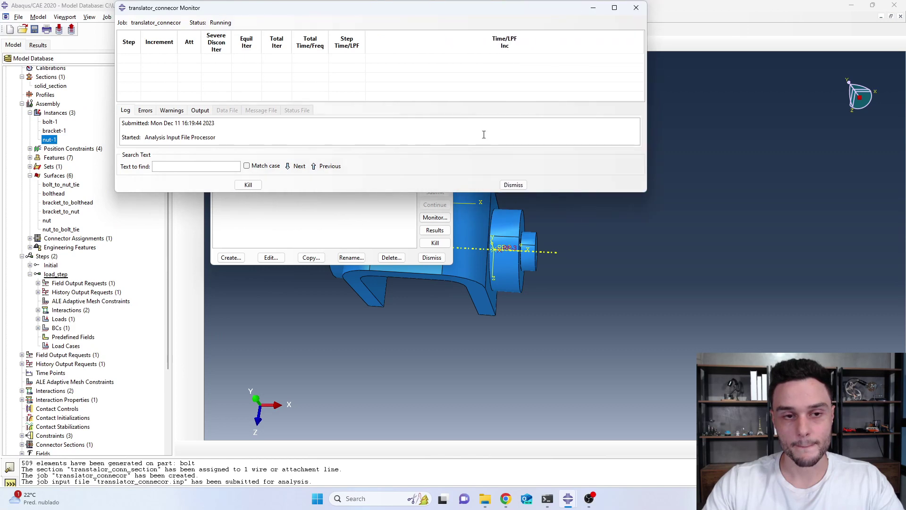
left_click_drag(410, 191, 398, 304)
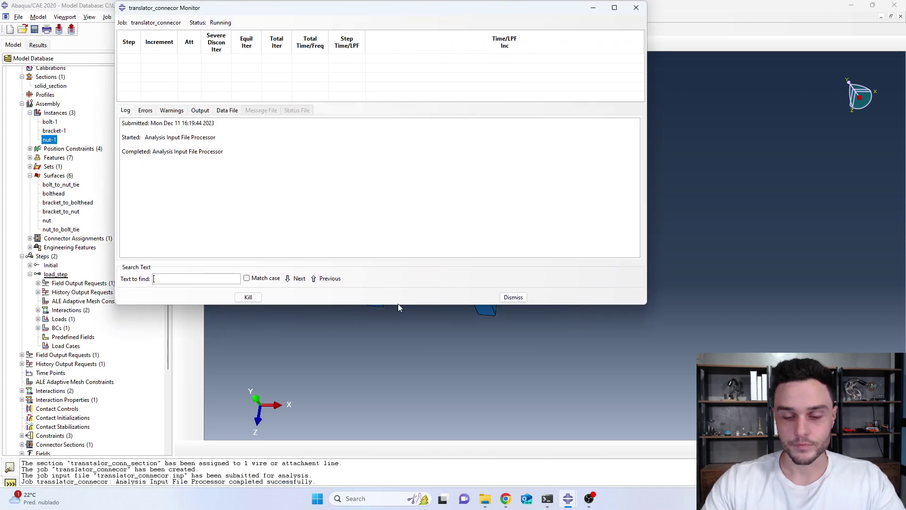
Review the browser article's sections on reference nodes, translator connector and connector load, ending back at the Abaqus job monitor.
left_click(505, 499)
scroll(398, 271, "up", 20)
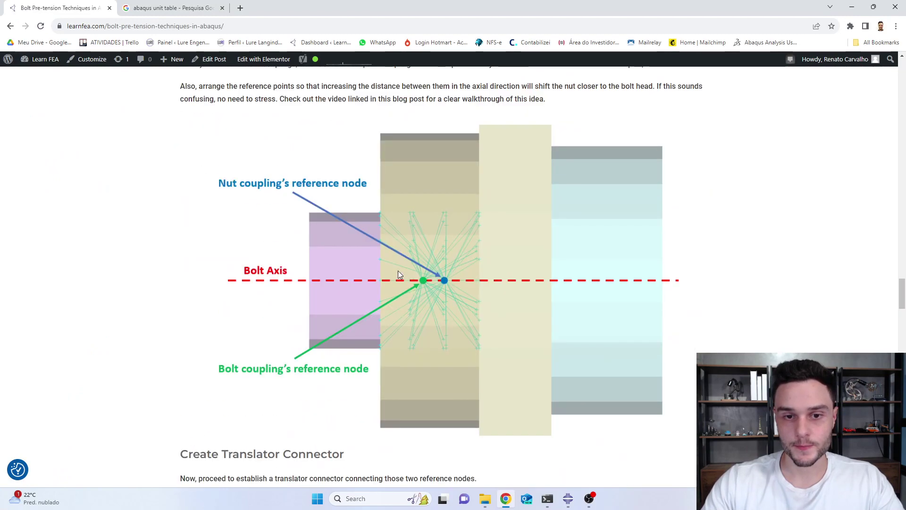
scroll(347, 254, "down", 5)
scroll(363, 236, "down", 15)
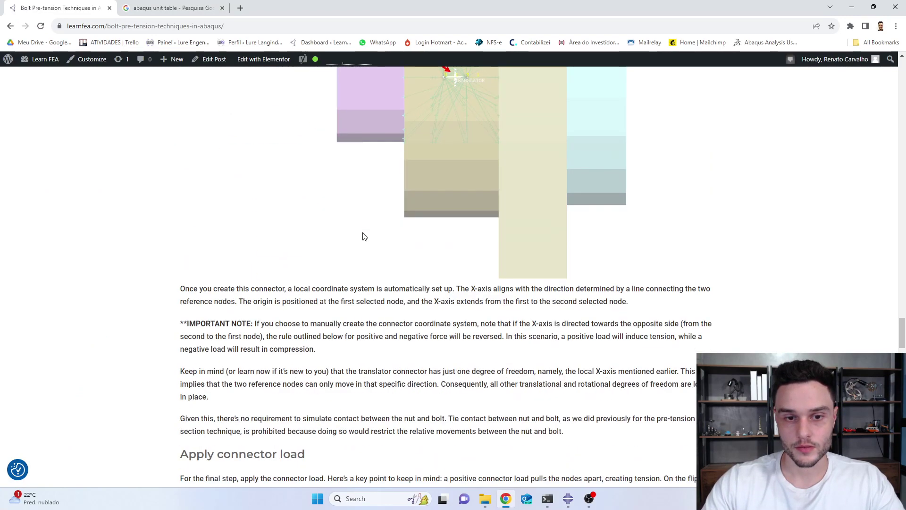
scroll(367, 234, "down", 3)
key("alt+Tab")
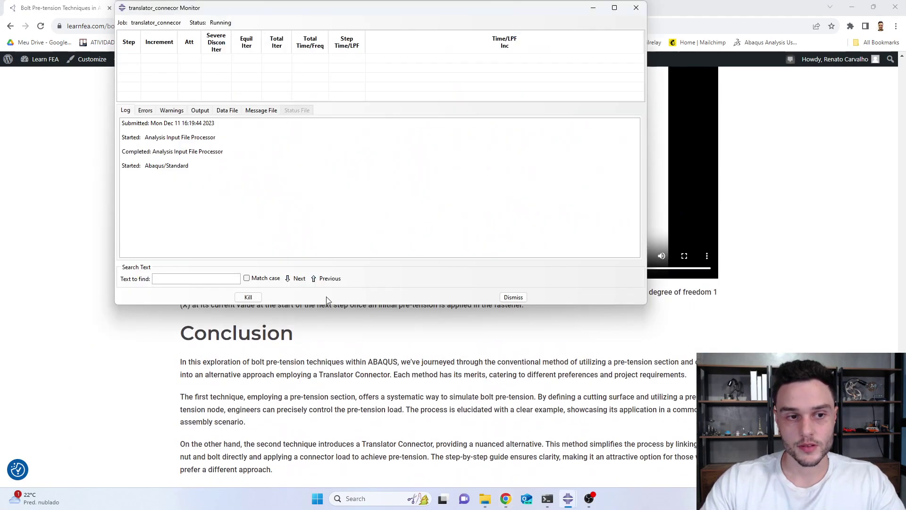
Enlarge the job monitor's increment table and examine the attempts and step times of the first increments.
left_click_drag(396, 305, 396, 384)
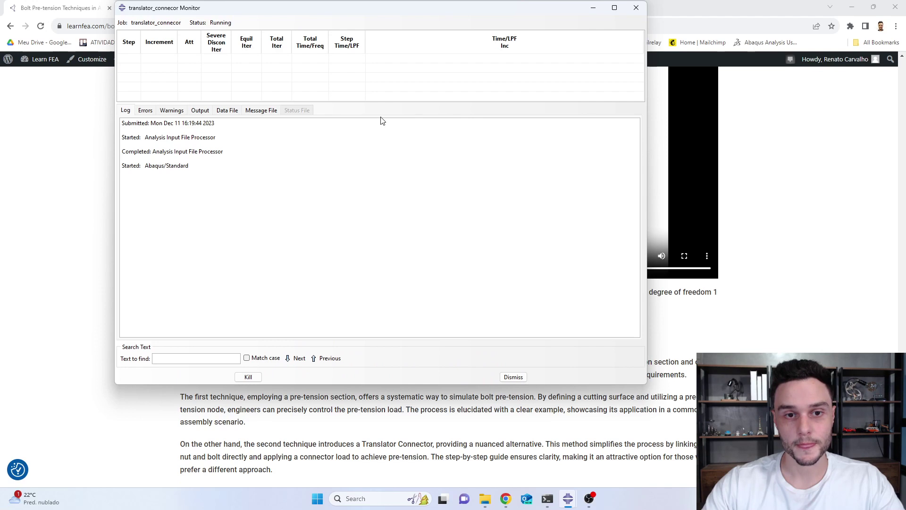
left_click_drag(385, 102, 378, 180)
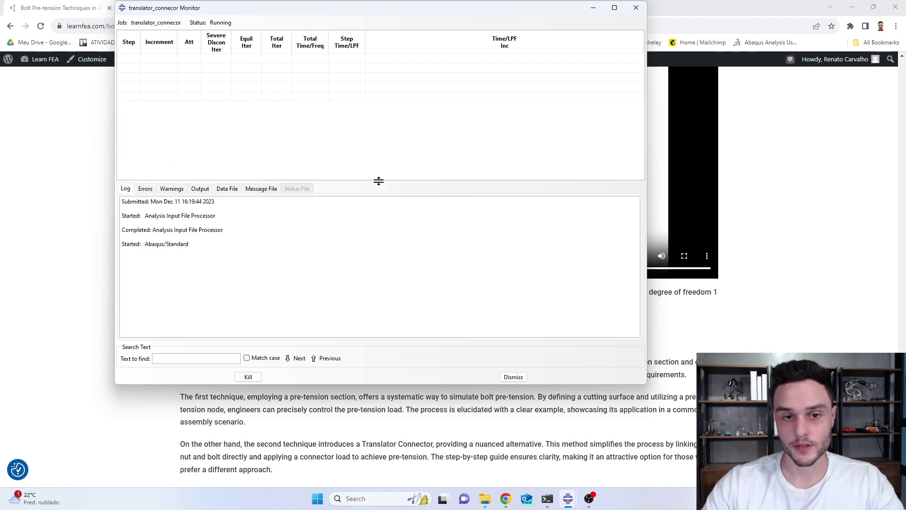
mouse_move(586, 502)
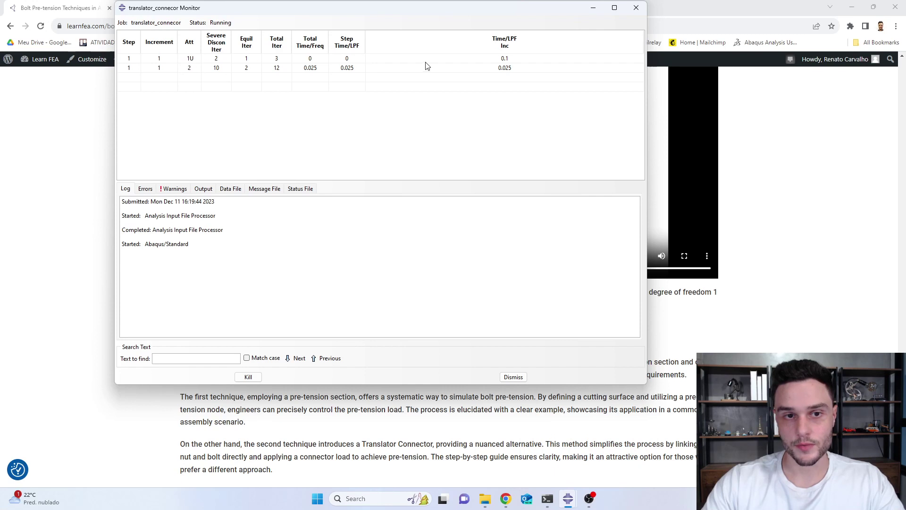
left_click(187, 61)
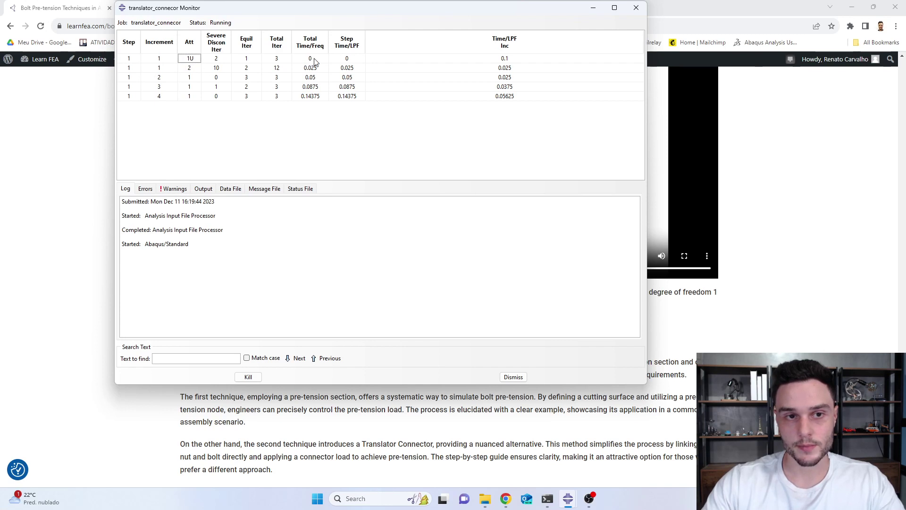
left_click(189, 68)
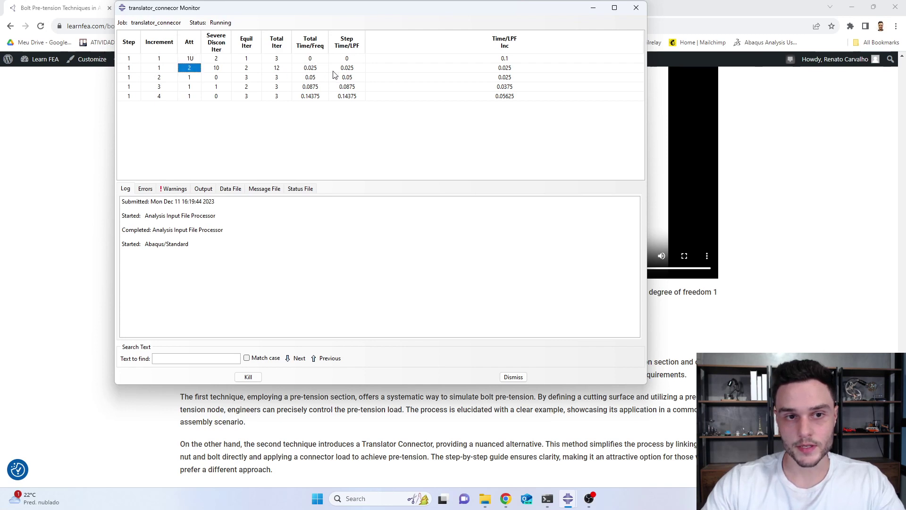
left_click_drag(344, 80, 382, 127)
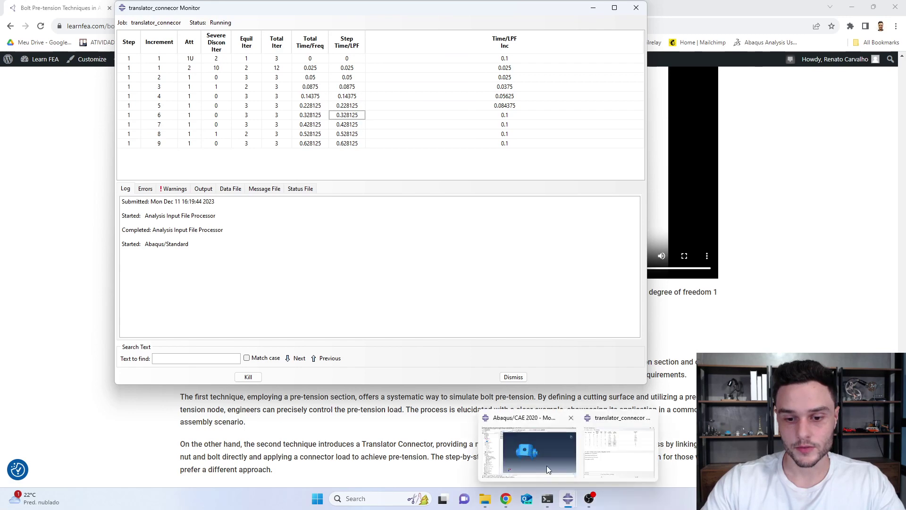
Move the Job Manager off the model, check the translator_connecor job's progress to the end and close its monitor.
left_click(556, 469)
left_click_drag(366, 152, 406, 119)
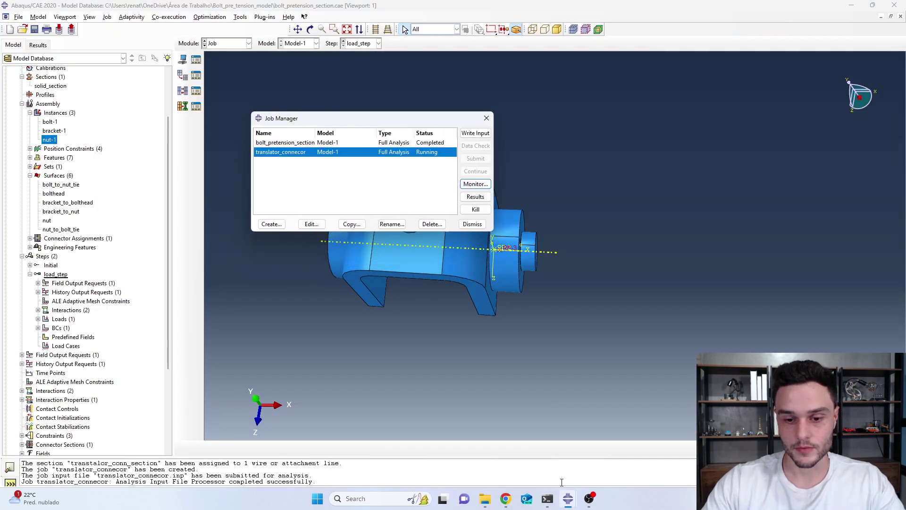
left_click(614, 453)
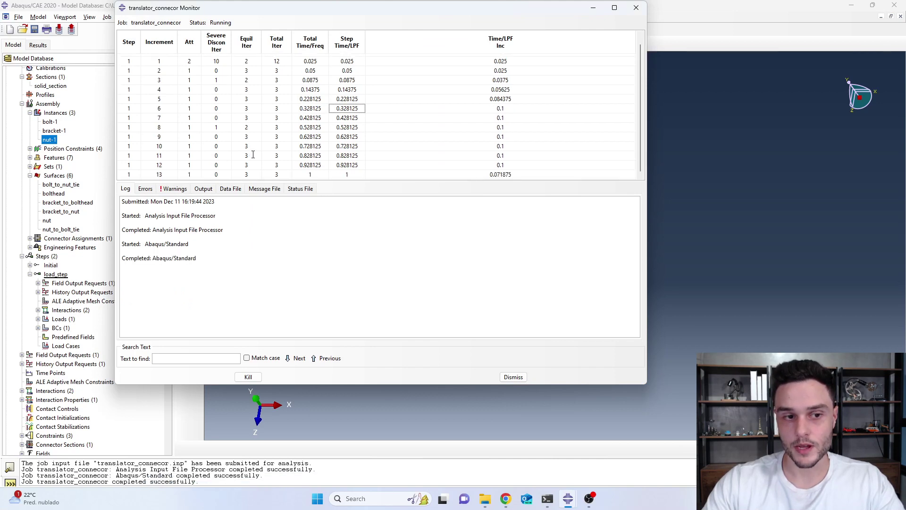
left_click(636, 9)
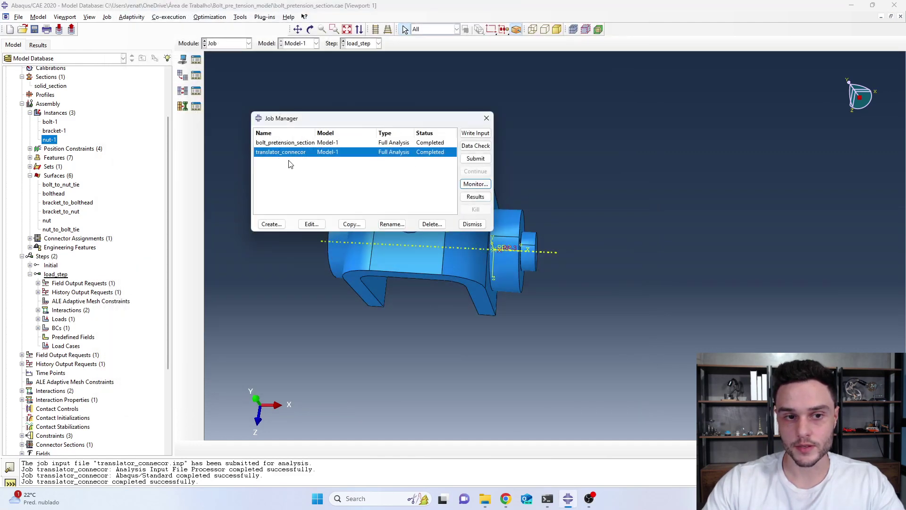
Open the results of the translator_connecor job and plot the deformed shape of the bolt and bracket assembly.
left_click(477, 197)
left_click_drag(348, 151, 253, 197, "ctrl+alt")
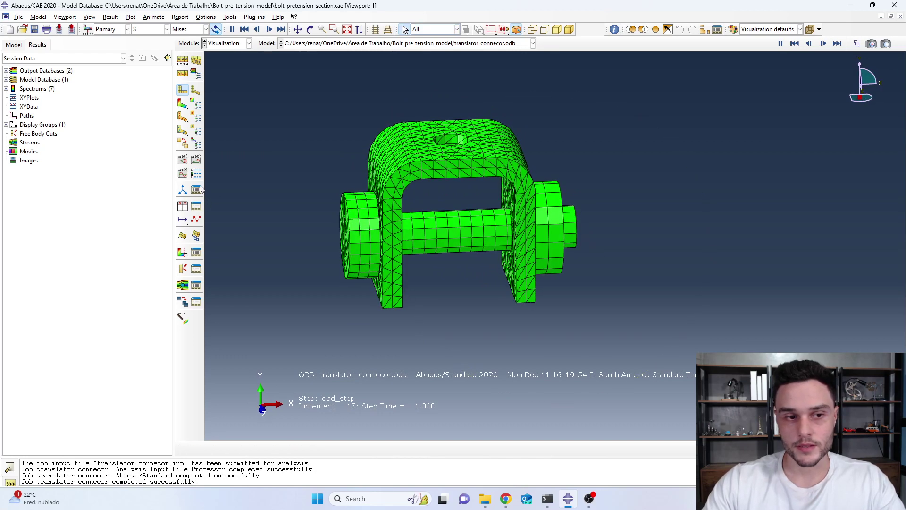
left_click(194, 89)
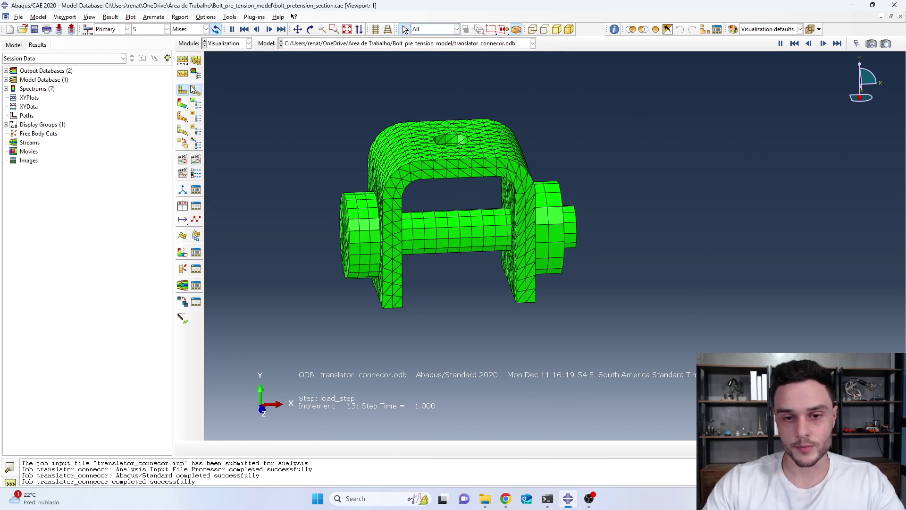
scroll(480, 285, "up", 3)
left_click_drag(479, 285, 491, 226, "ctrl+alt")
left_click_drag(511, 237, 468, 166)
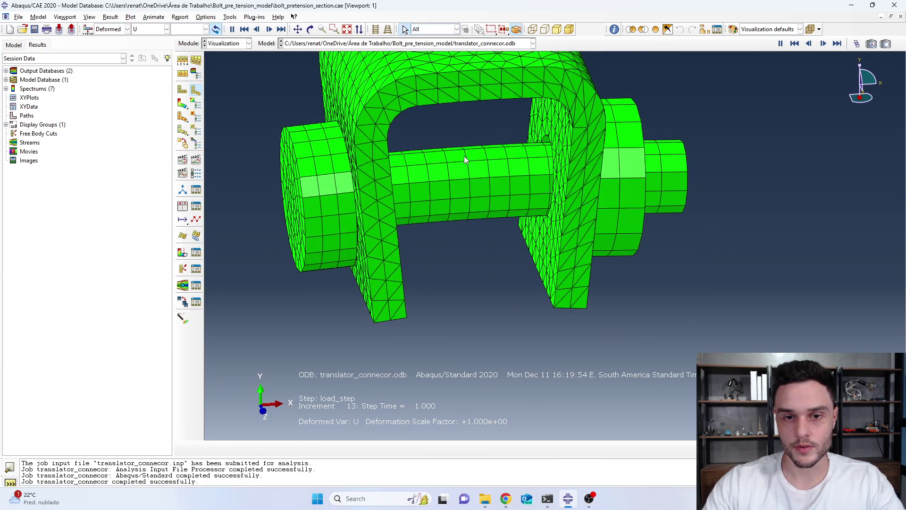
Examine the deformed mesh of the bolt shank between the bracket legs at close range and from several angles.
scroll(421, 194, "up", 1)
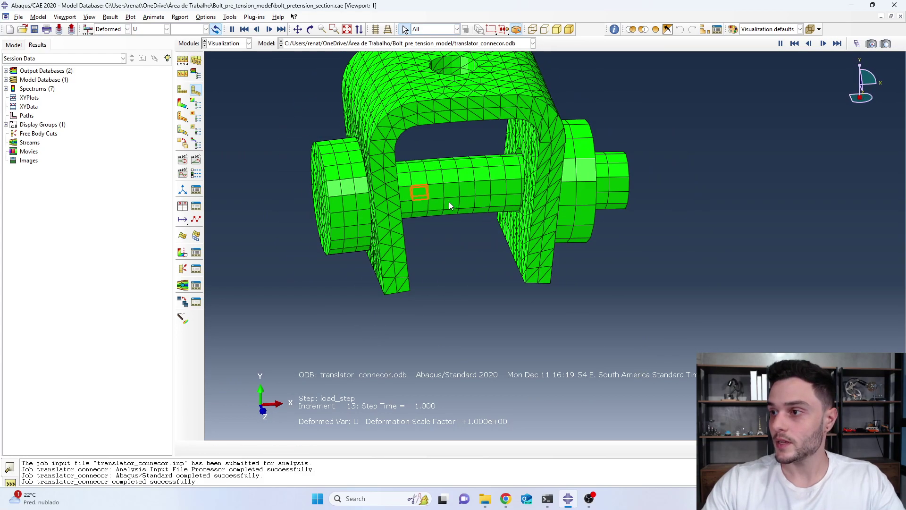
scroll(449, 201, "down", 2)
scroll(496, 185, "down", 2)
scroll(481, 128, "down", 1)
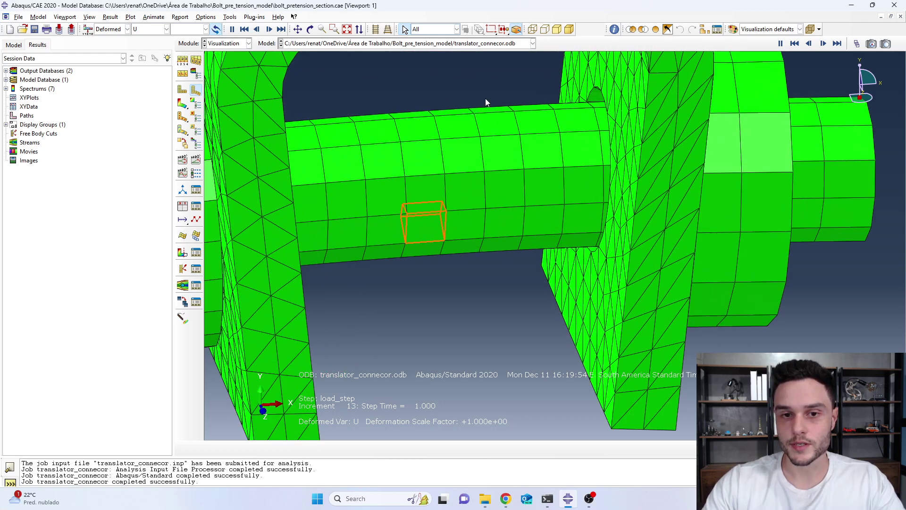
scroll(486, 100, "down", 3)
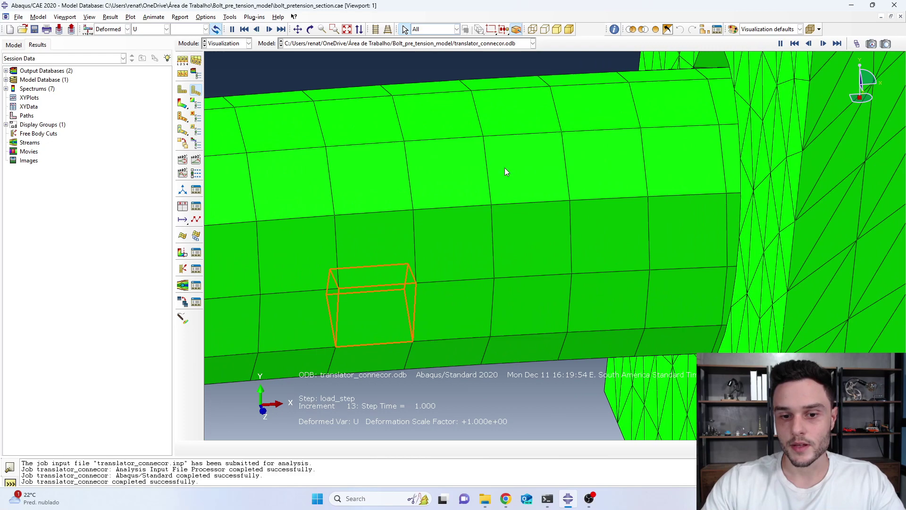
scroll(430, 169, "up", 2)
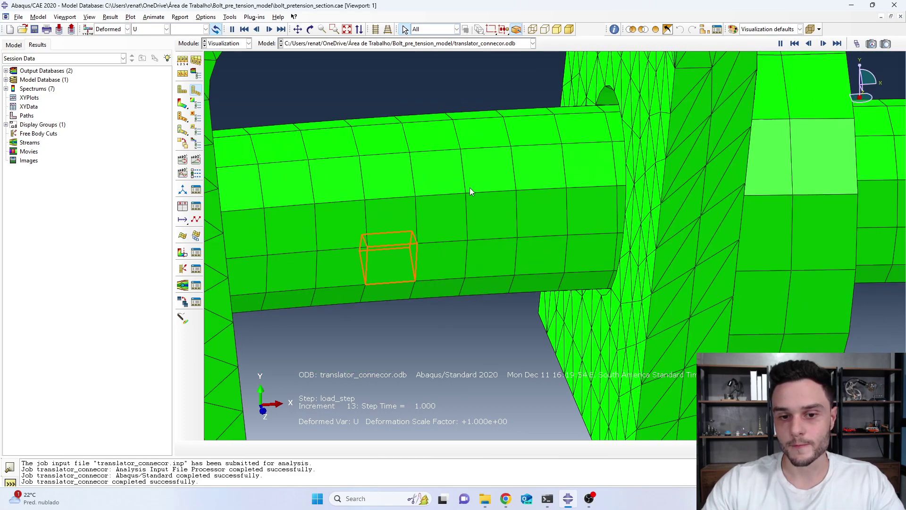
scroll(457, 199, "up", 5)
left_click_drag(451, 199, 486, 205, "ctrl+alt")
scroll(472, 195, "down", 5)
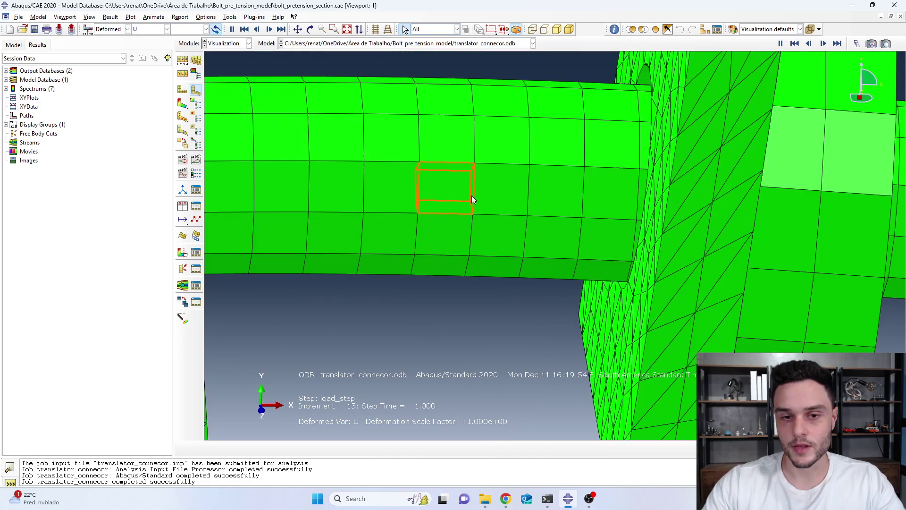
scroll(420, 183, "up", 3)
left_click_drag(439, 208, 542, 178, "ctrl+alt")
scroll(422, 232, "up", 2)
scroll(546, 206, "down", 2)
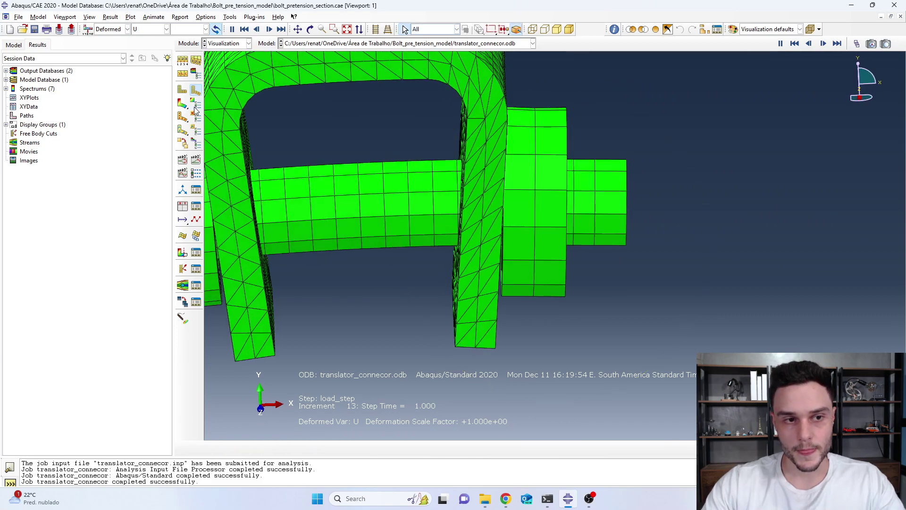
Play the time-history animation of the deformed shape and inspect it from the nut side.
left_click(199, 161)
scroll(542, 176, "up", 2)
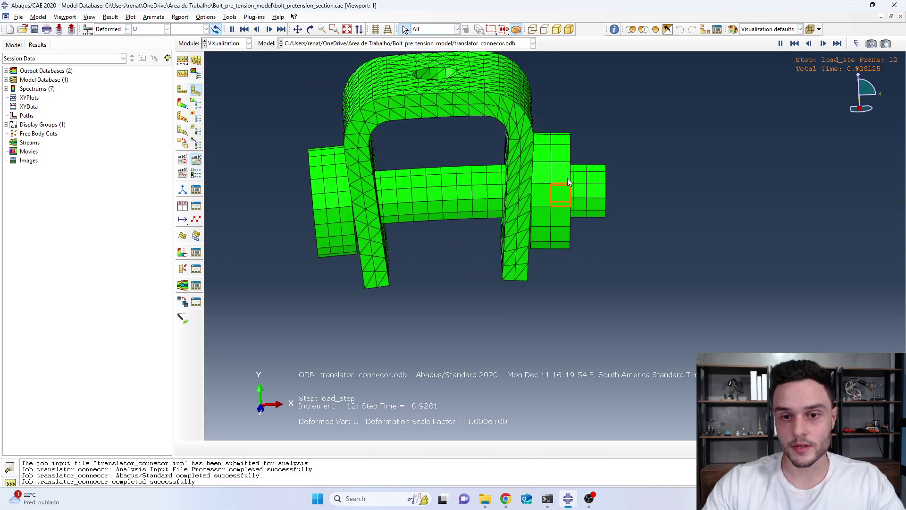
mouse_move(570, 190)
left_mouse_down("ctrl+alt")
mouse_move(551, 228)
mouse_move(553, 190)
left_mouse_up("ctrl+alt")
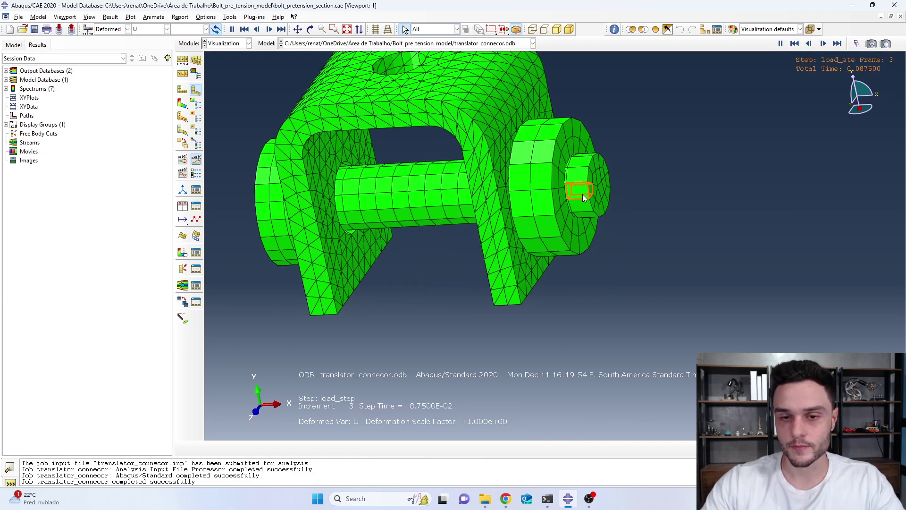
left_click_drag(577, 188, 536, 259, "ctrl+alt")
scroll(543, 241, "up", 5)
left_click_drag(514, 216, 513, 227, "ctrl+alt")
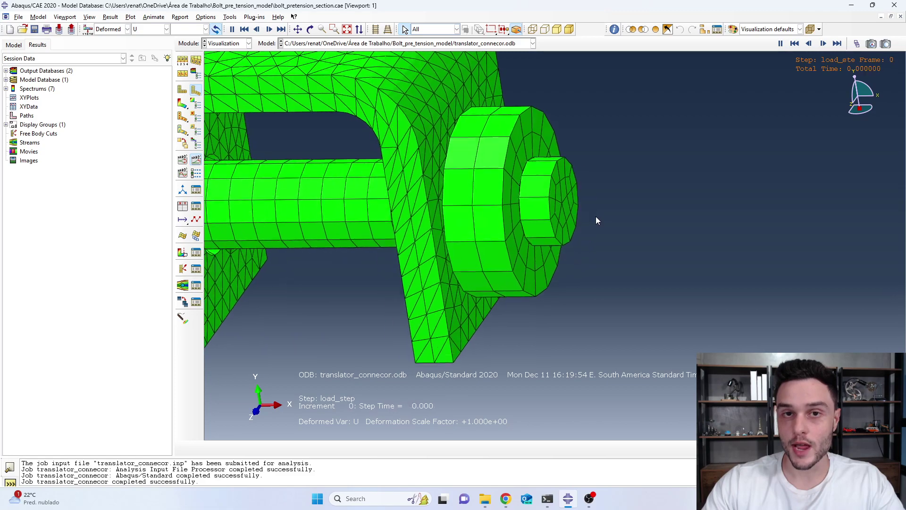
Examine how the nut moves along the bolt end during the animation and stop the playback.
scroll(538, 231, "down", 4)
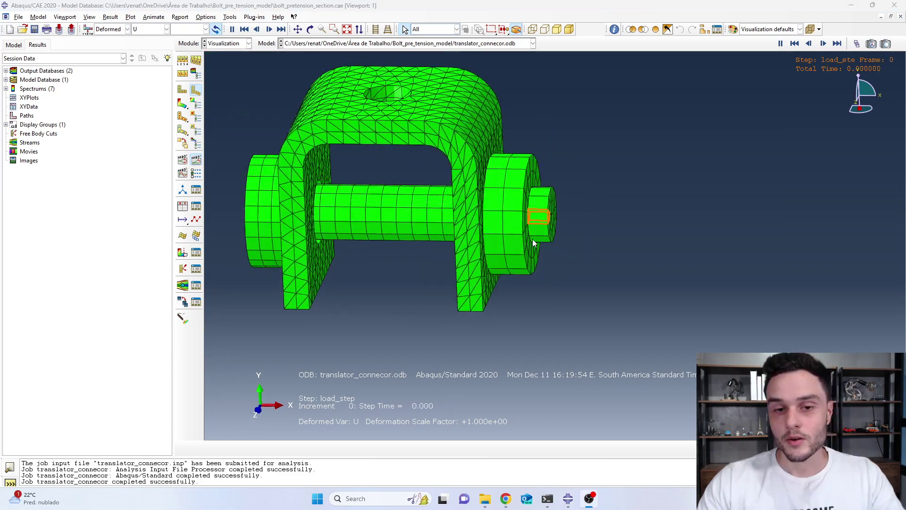
left_click_drag(496, 276, 475, 279, "ctrl+alt")
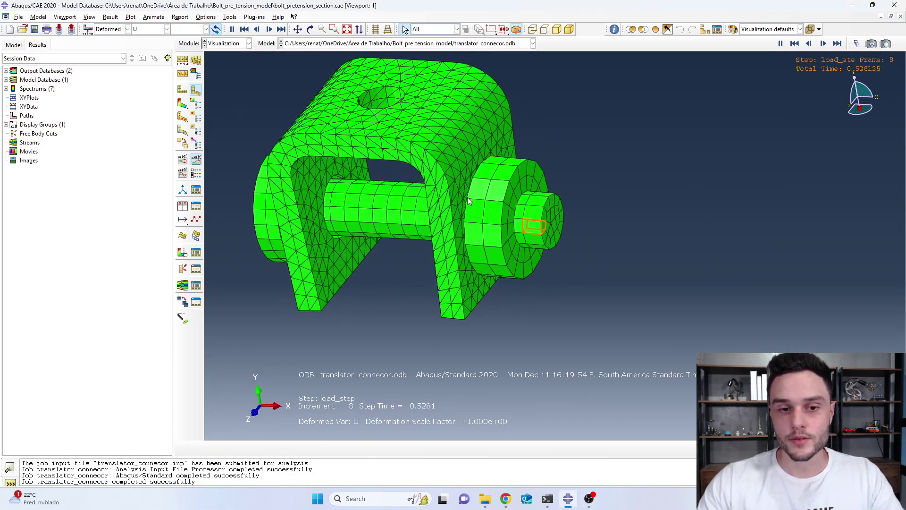
scroll(512, 236, "up", 3)
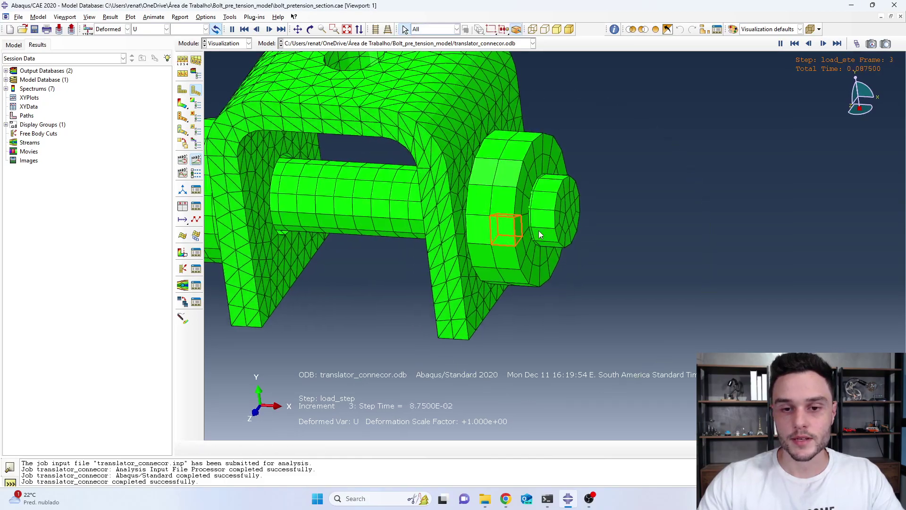
scroll(603, 273, "down", 3)
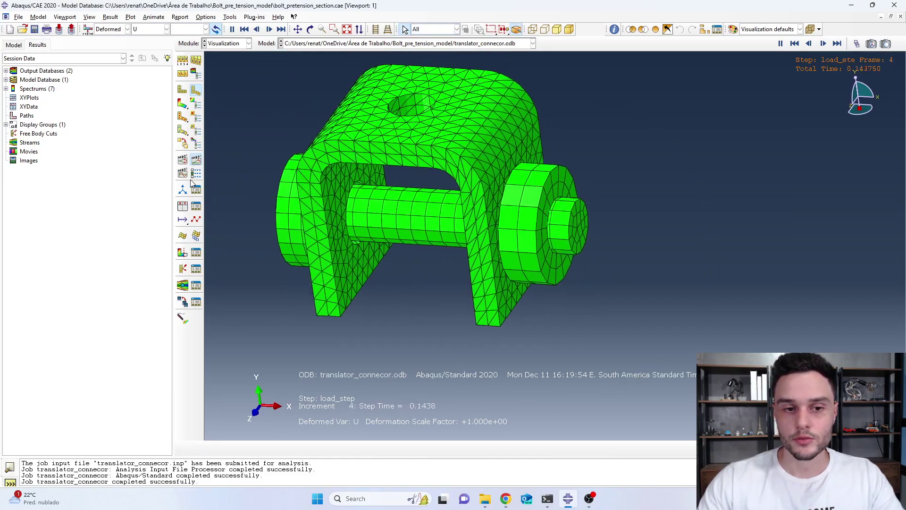
scroll(453, 241, "down", 2)
scroll(563, 246, "up", 3)
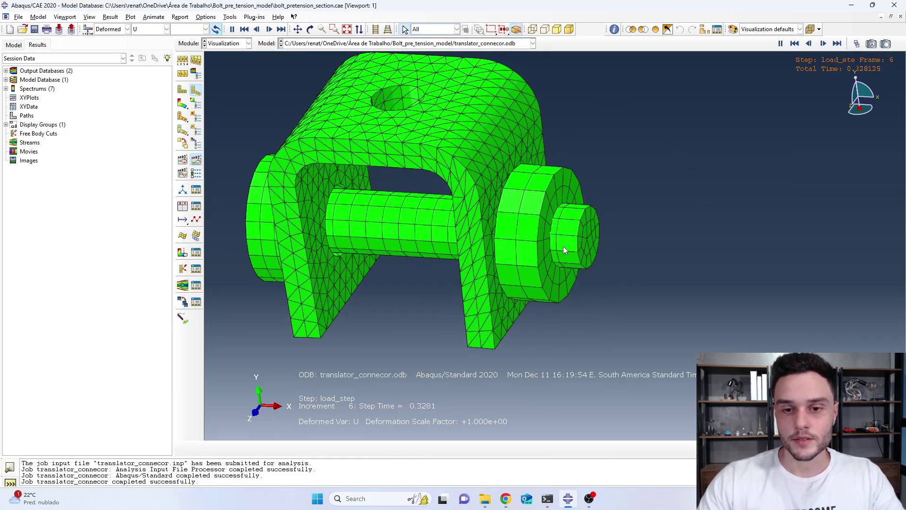
scroll(573, 231, "up", 3)
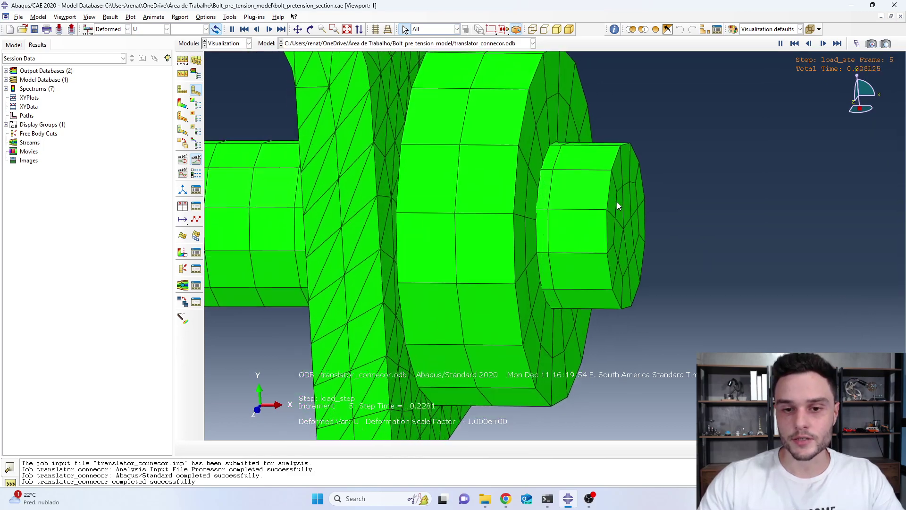
scroll(617, 202, "down", 4)
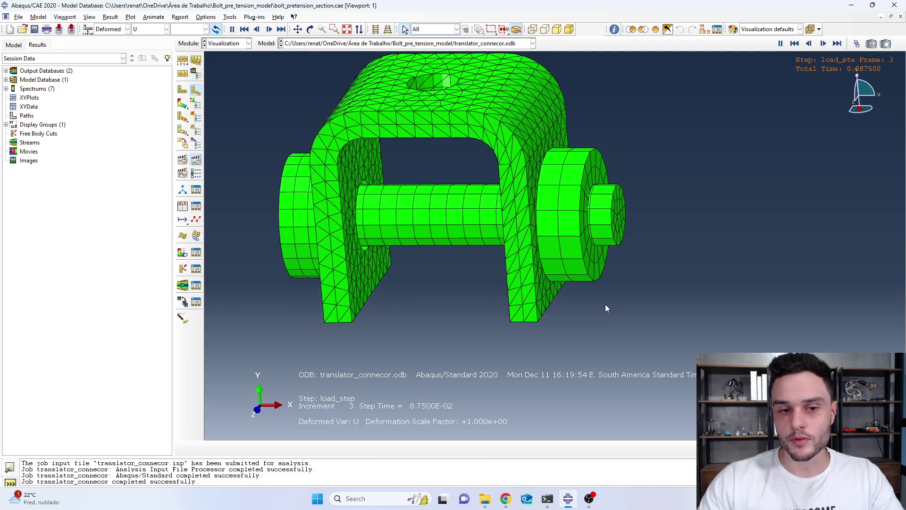
scroll(281, 213, "down", 2)
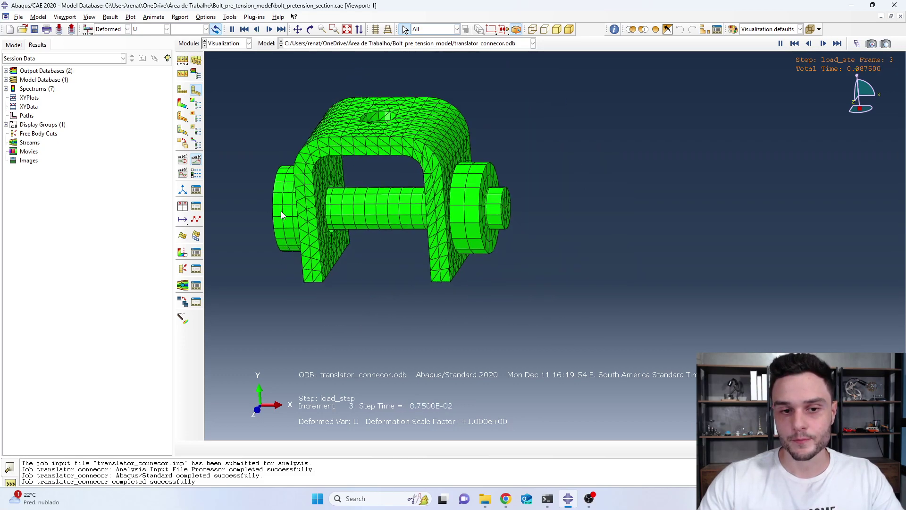
left_click(196, 160)
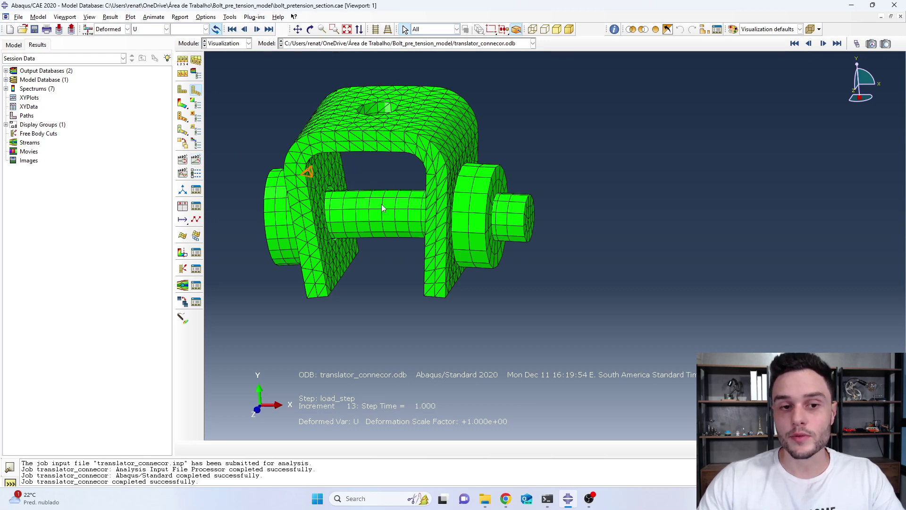
Examine the final deformed shape of the bracket, nut and protruding bolt end, including a view from the bolt head side.
scroll(427, 272, "down", 2)
scroll(403, 260, "up", 3)
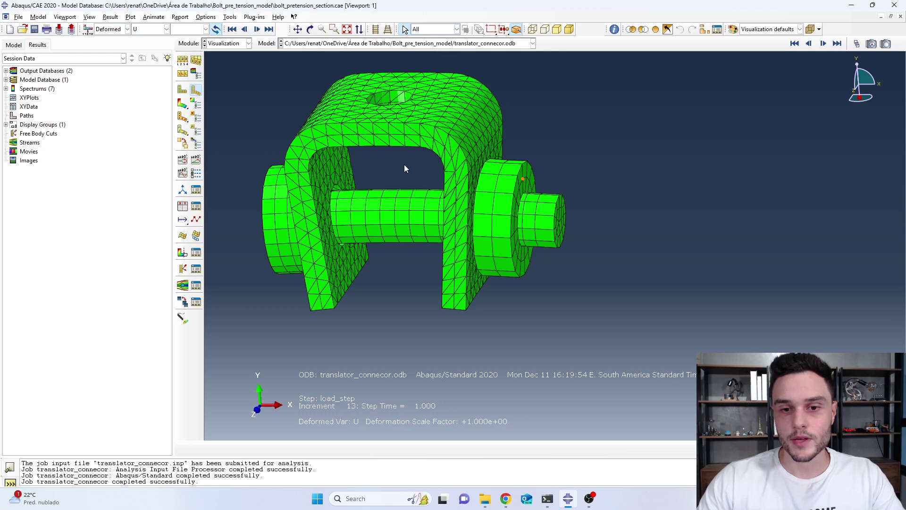
scroll(375, 176, "down", 2)
scroll(504, 227, "up", 2)
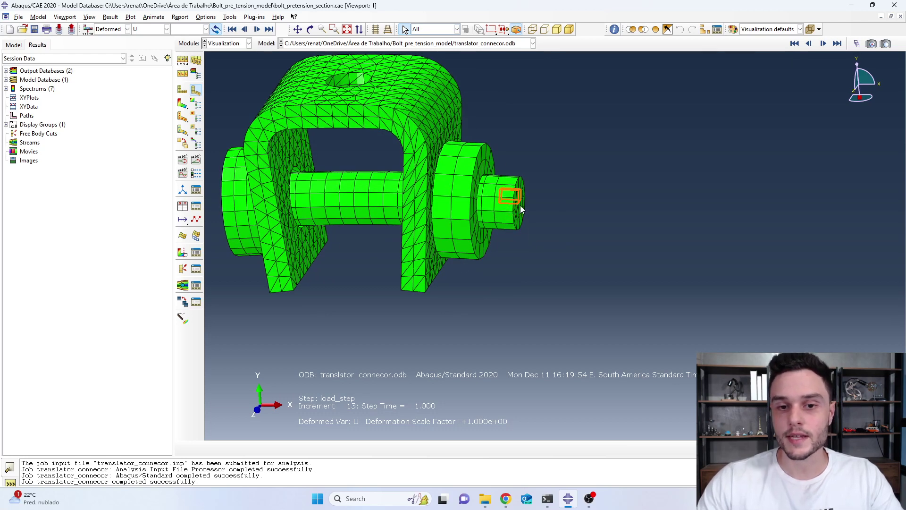
scroll(495, 259, "down", 2)
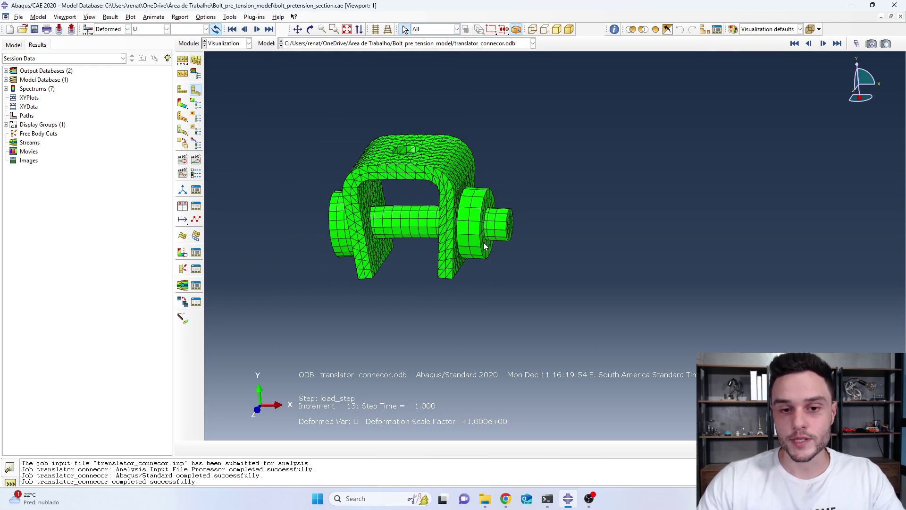
scroll(477, 241, "up", 2)
scroll(529, 255, "down", 1)
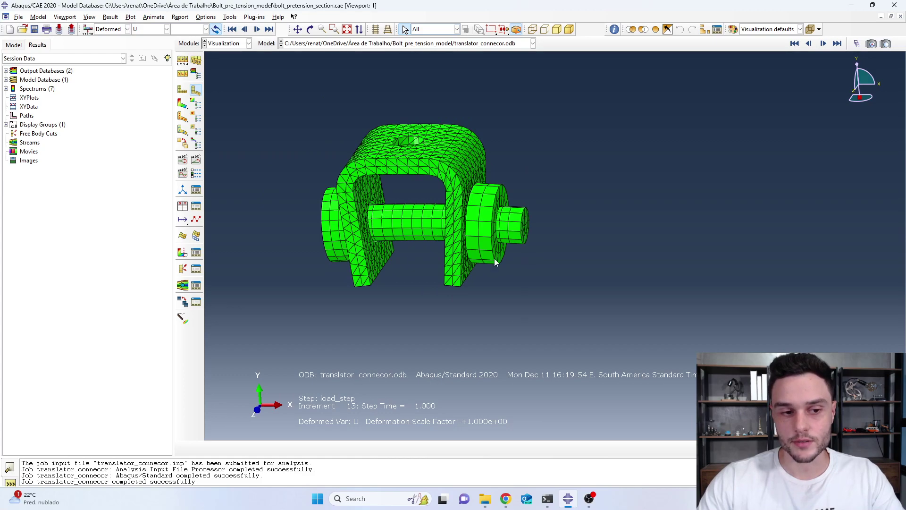
scroll(439, 272, "down", 1)
scroll(382, 284, "up", 2)
left_click_drag(379, 226, 444, 215, "ctrl+alt")
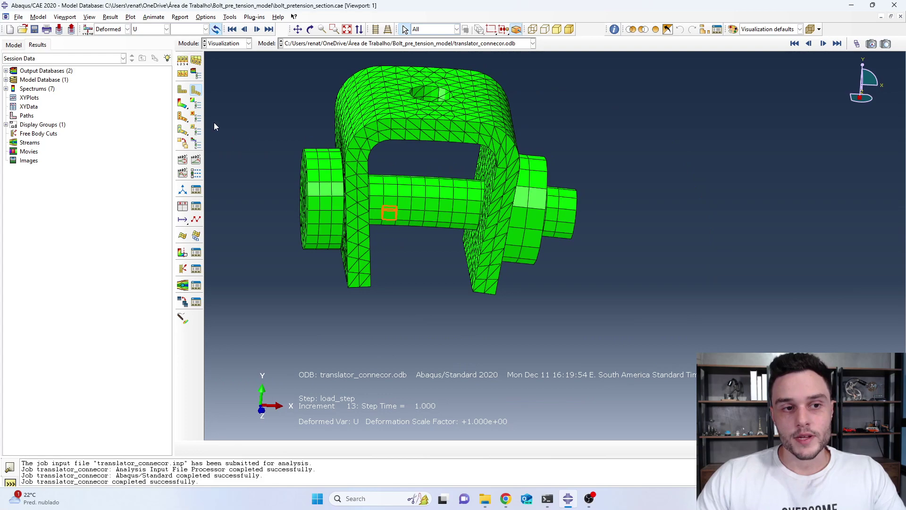
Plot the Mises stress contours on the deformed shape and inspect the bracket and bolt from different angles.
left_click(182, 103)
left_click_drag(405, 221, 486, 137, "ctrl+alt")
scroll(437, 240, "up", 3)
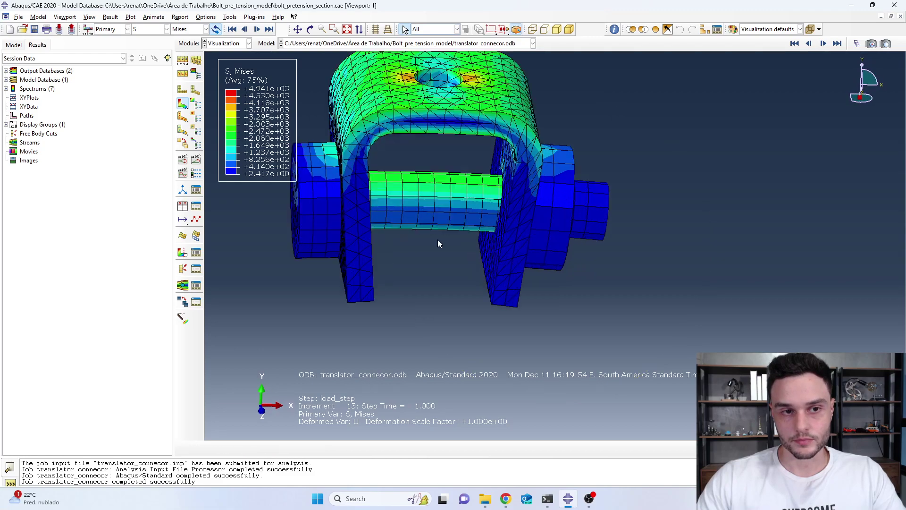
left_click_drag(533, 236, 474, 283, "ctrl+alt")
scroll(449, 213, "down", 5)
scroll(463, 253, "up", 1)
scroll(464, 253, "up", 3)
left_click_drag(478, 225, 500, 236, "ctrl+alt")
Switch to the bolt pre-tension article in Chrome and review its conclusion, connector notes and coupling reference node section.
mouse_move(506, 503)
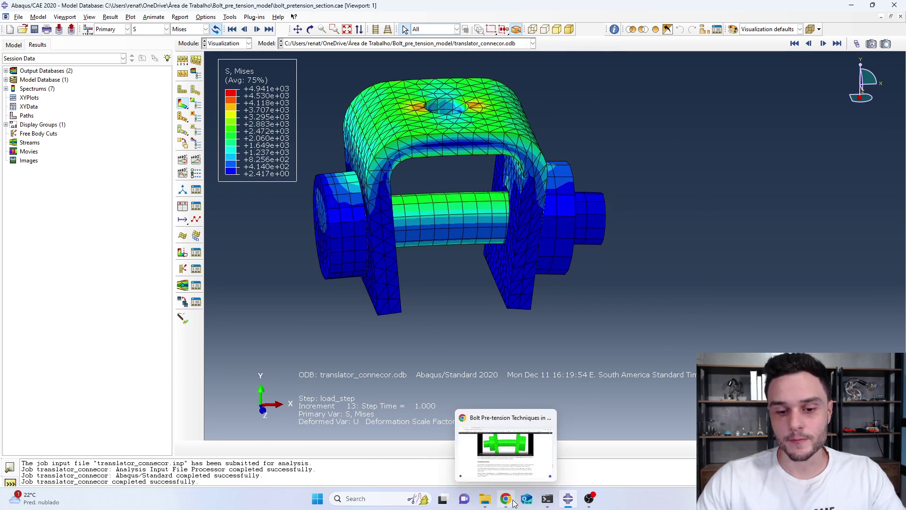
left_click(505, 498)
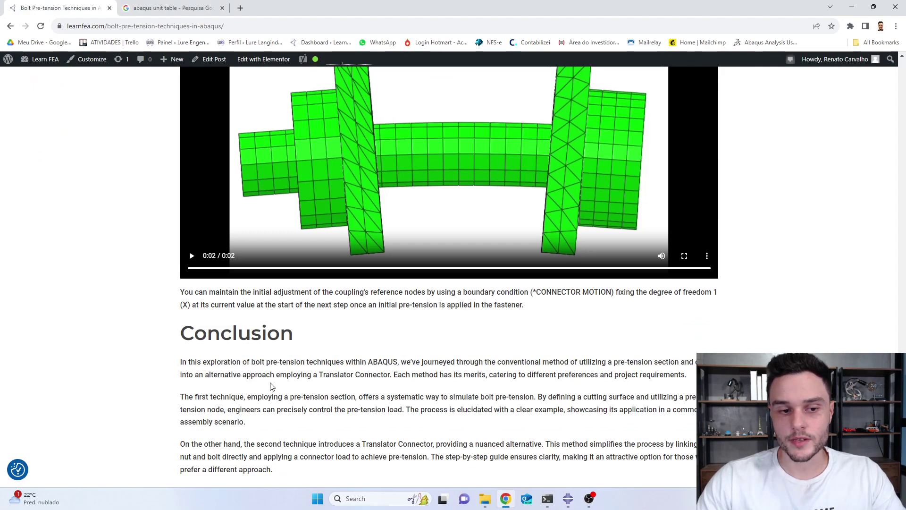
scroll(288, 400, "down", 4)
scroll(292, 261, "up", 6)
scroll(295, 357, "down", 5)
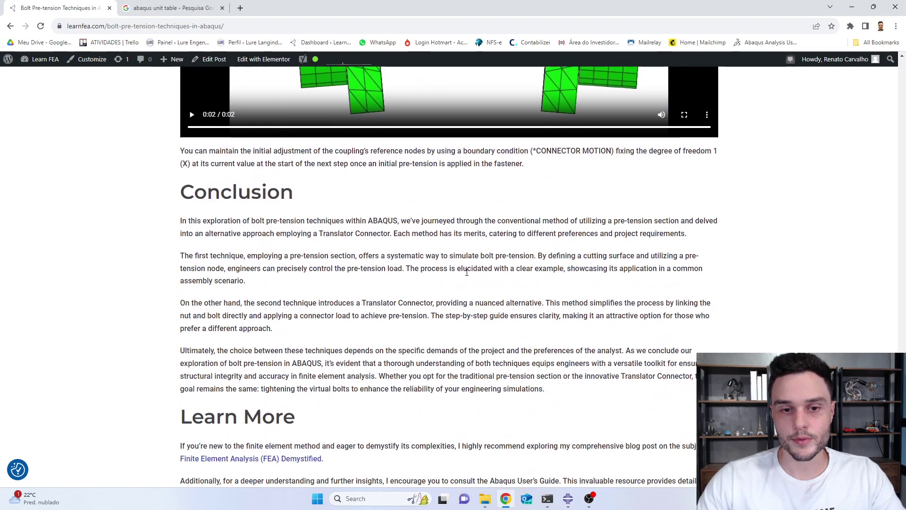
scroll(537, 358, "up", 4)
left_click_drag(536, 355, 260, 299)
scroll(270, 244, "up", 5)
scroll(270, 243, "up", 5)
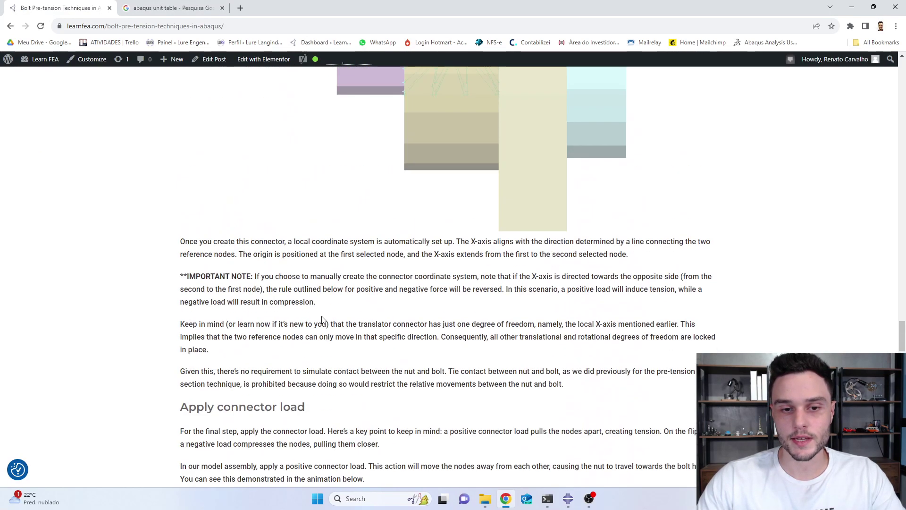
scroll(330, 316, "down", 3)
left_click_drag(367, 338, 213, 227)
scroll(253, 228, "up", 5)
scroll(224, 234, "up", 10)
left_click(213, 226)
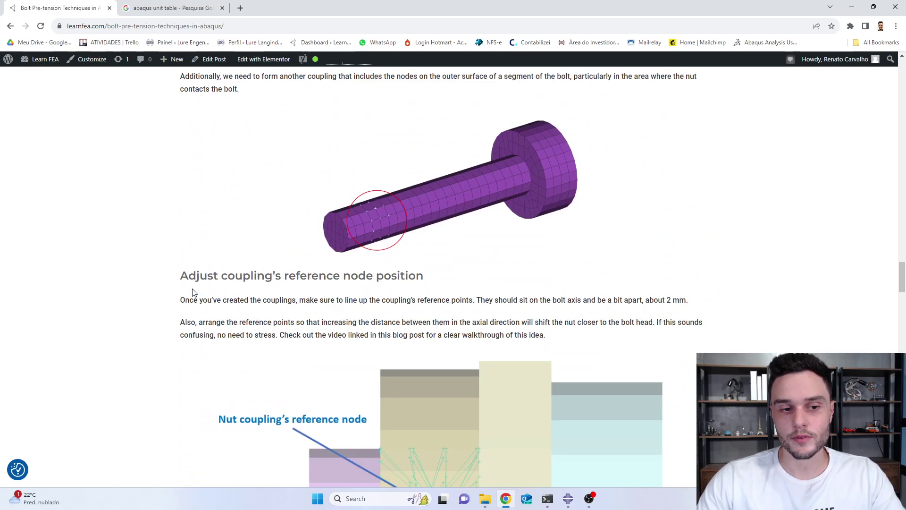
Find the pre-tension animation in the article's first technique and play it.
scroll(225, 264, "up", 15)
scroll(235, 252, "up", 20)
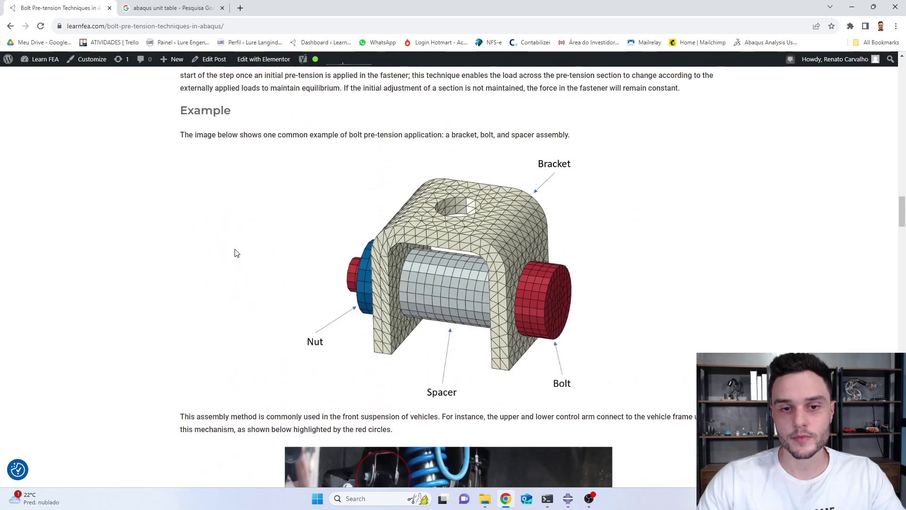
scroll(234, 253, "down", 8)
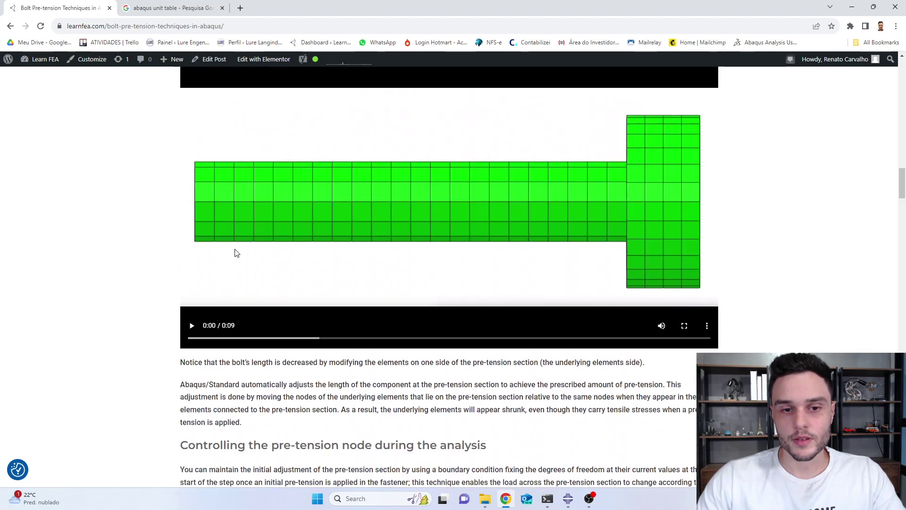
scroll(235, 253, "up", 1)
left_click(191, 385)
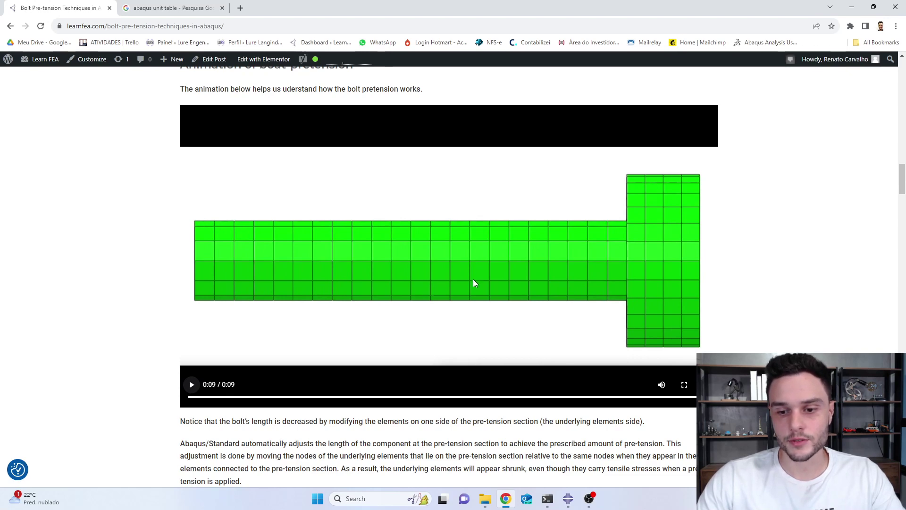
Review the article from its introduction down to the section on applying the pre-tension load.
scroll(472, 281, "up", 6)
scroll(469, 222, "up", 20)
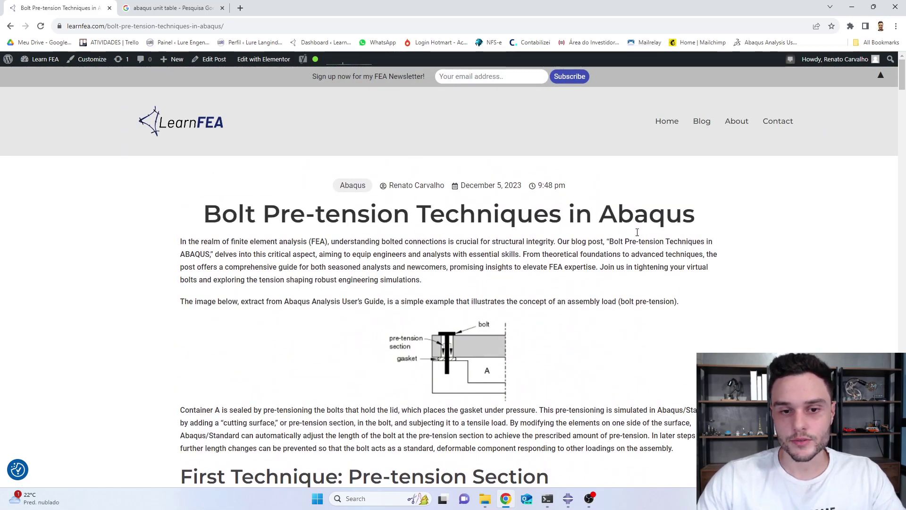
scroll(598, 218, "down", 20)
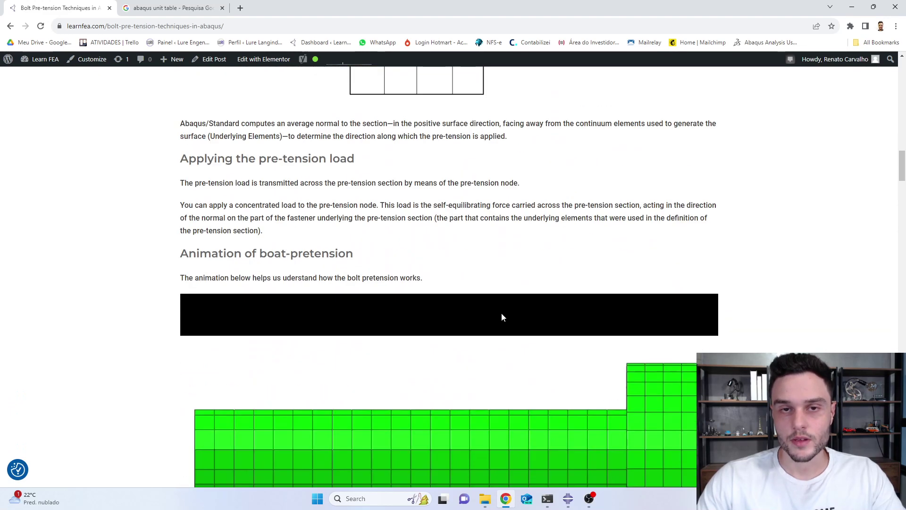